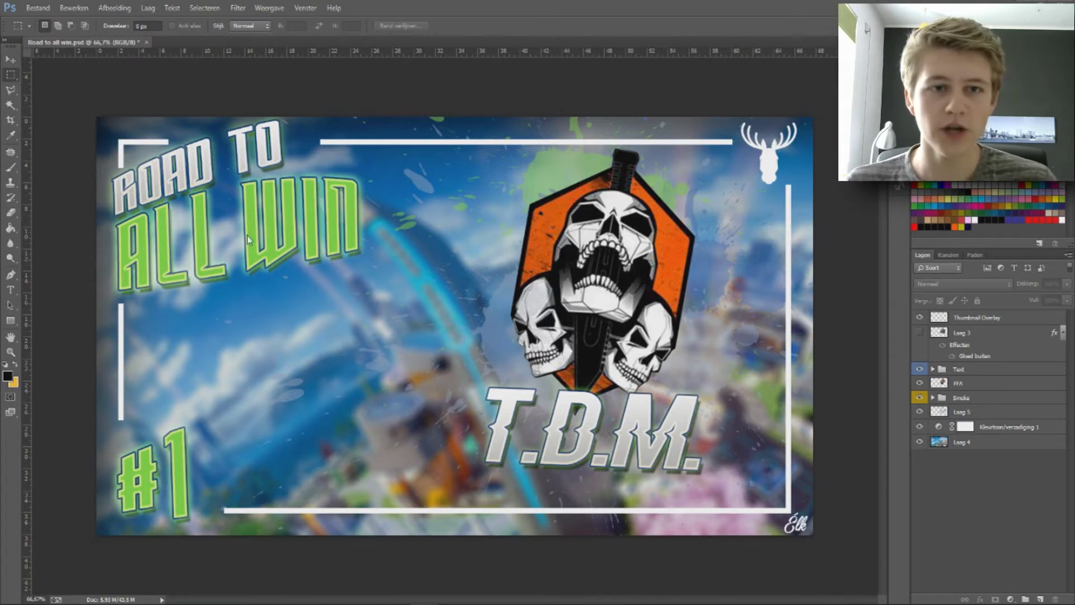
- Create a new 1920 × 1080 px document named Thumbnail
left_click(39, 8)
left_click(50, 20)
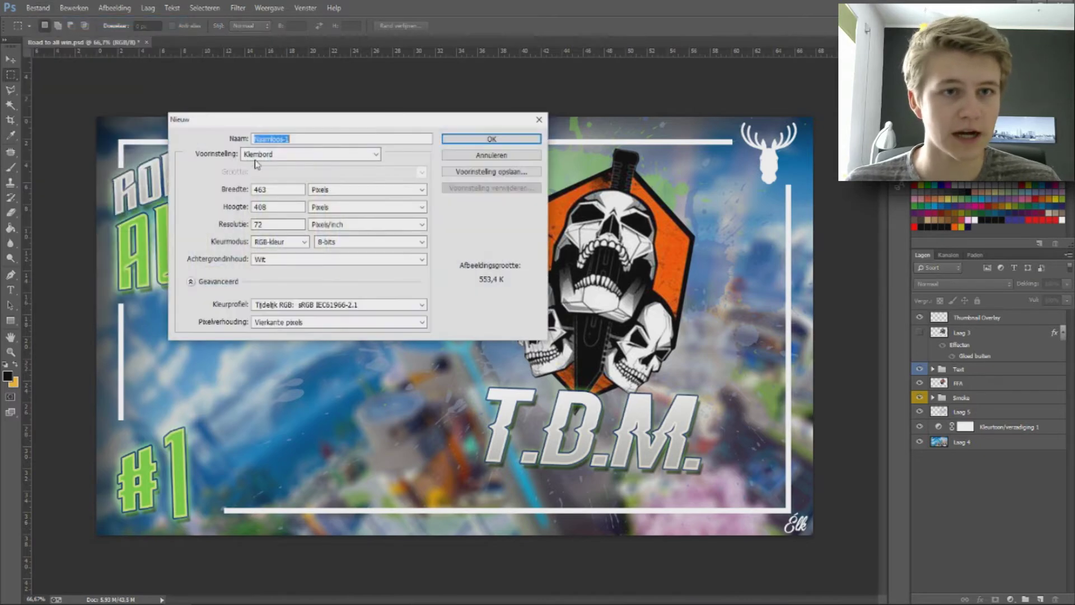
type("Th")
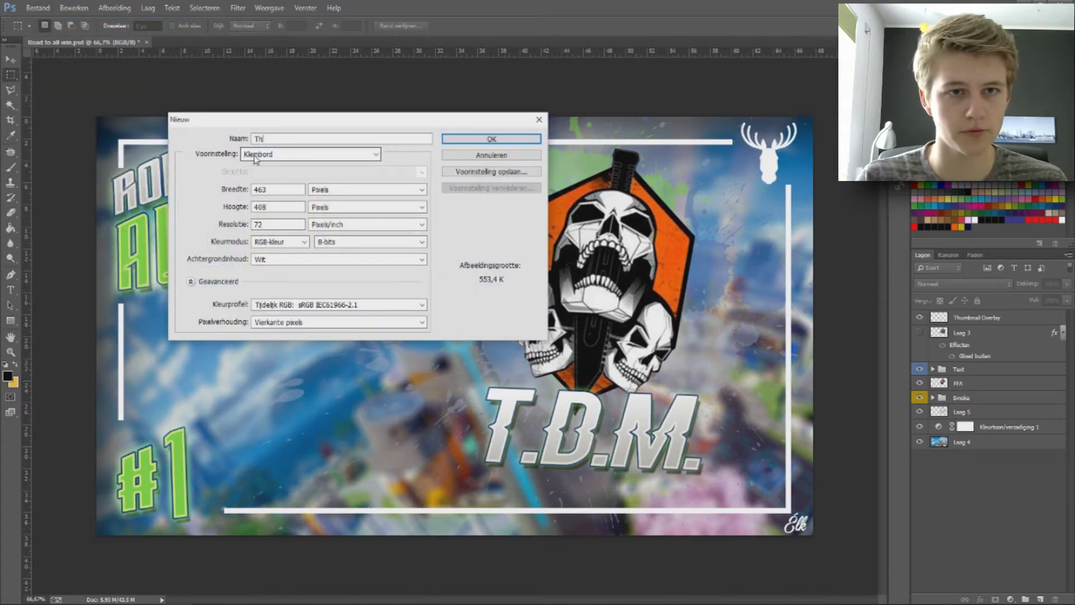
type("umbnail")
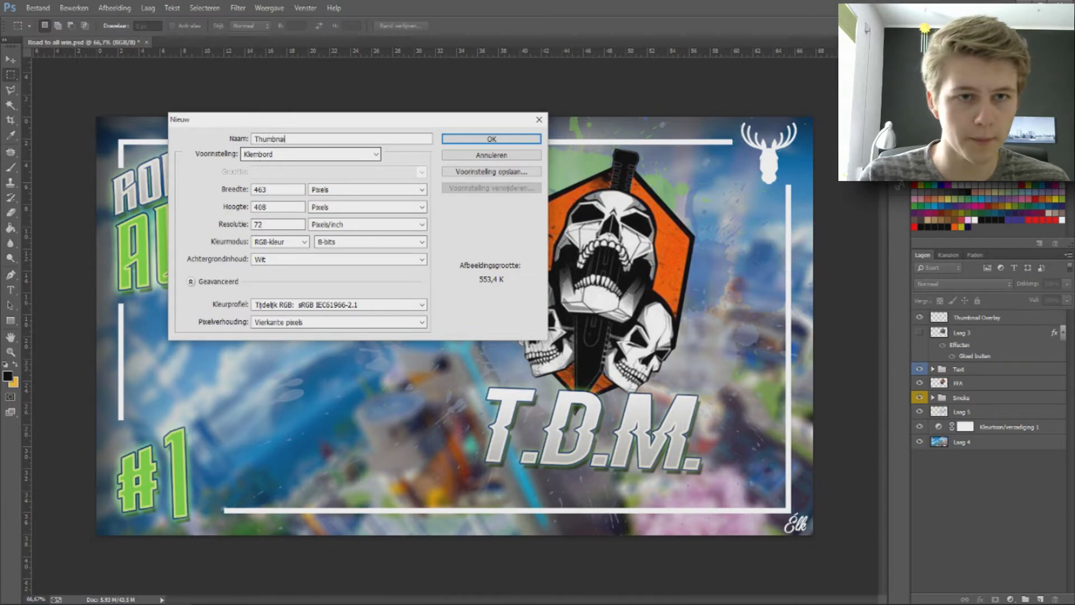
key("Tab")
key("Tab")
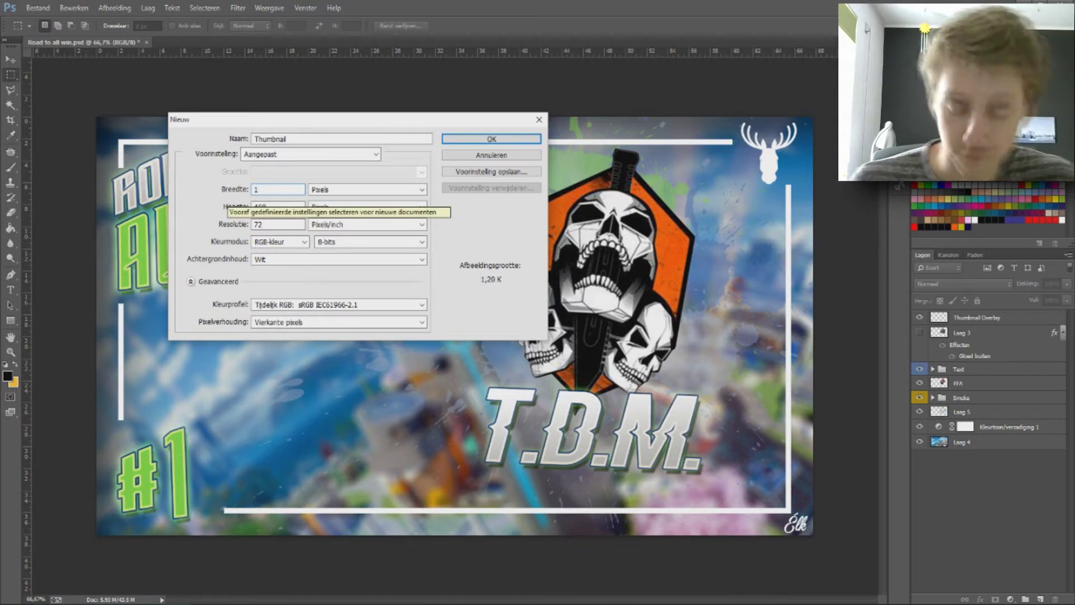
type("1920")
key("Tab")
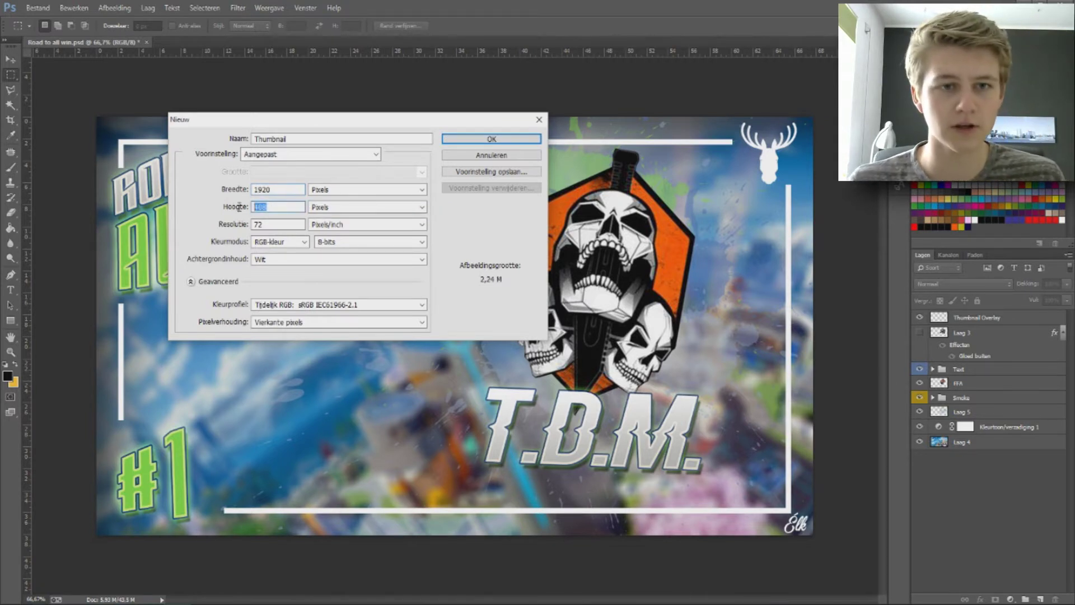
type("1080")
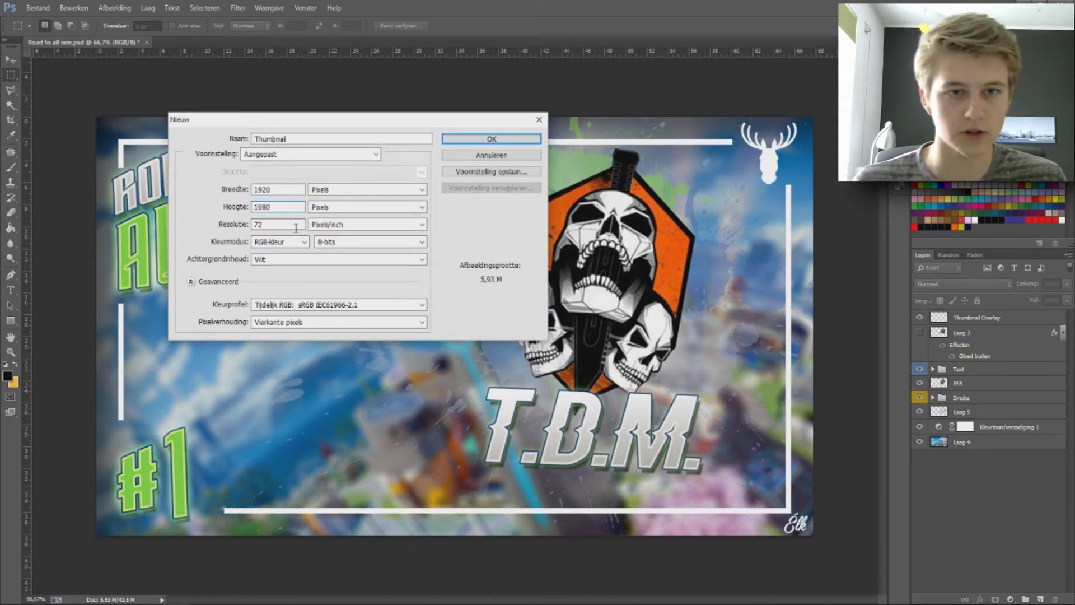
left_click(476, 139)
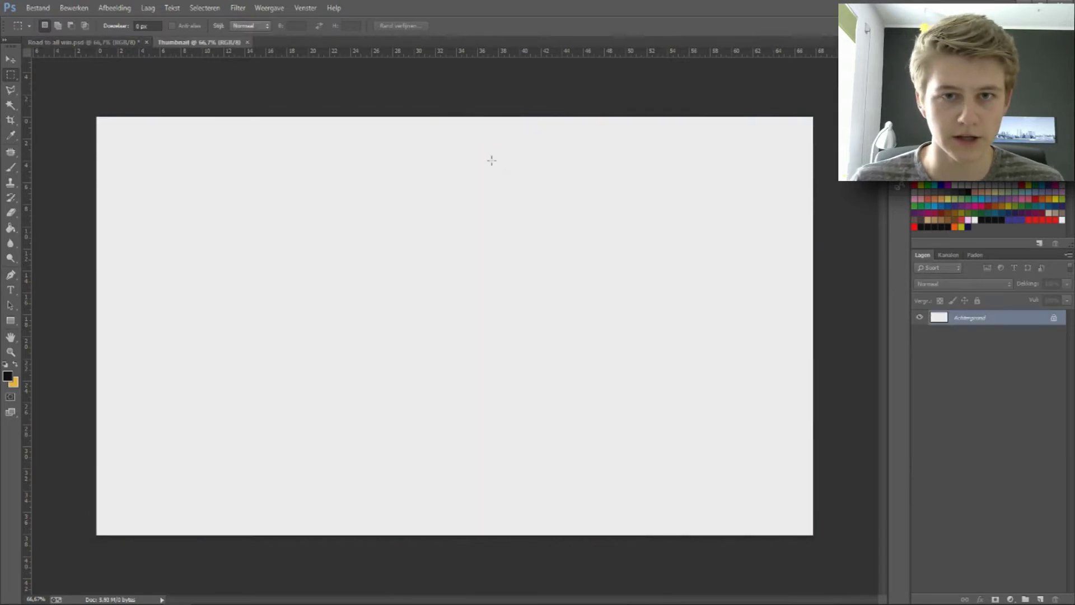
- Duplicate the blurred background layer Laag 4 from Road to all win into the Thumbnail document
left_click(85, 44)
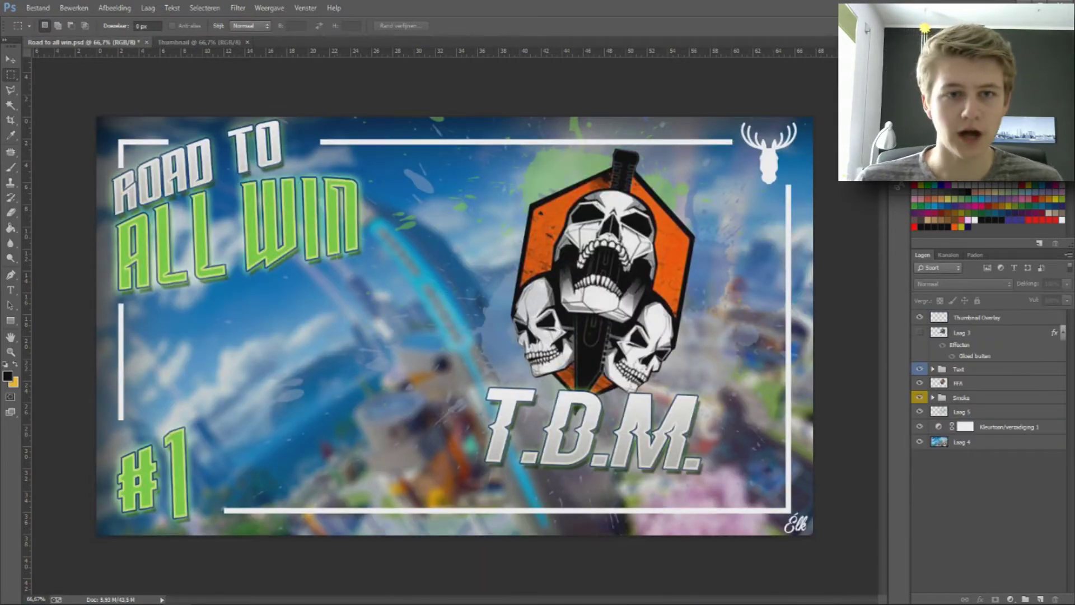
left_click(998, 442)
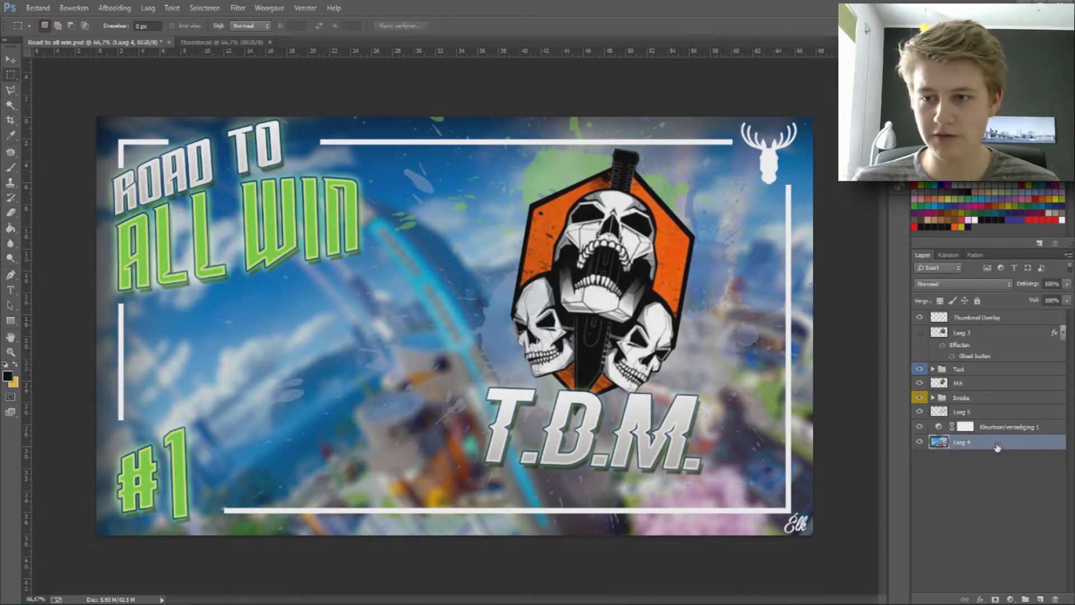
right_click(998, 447)
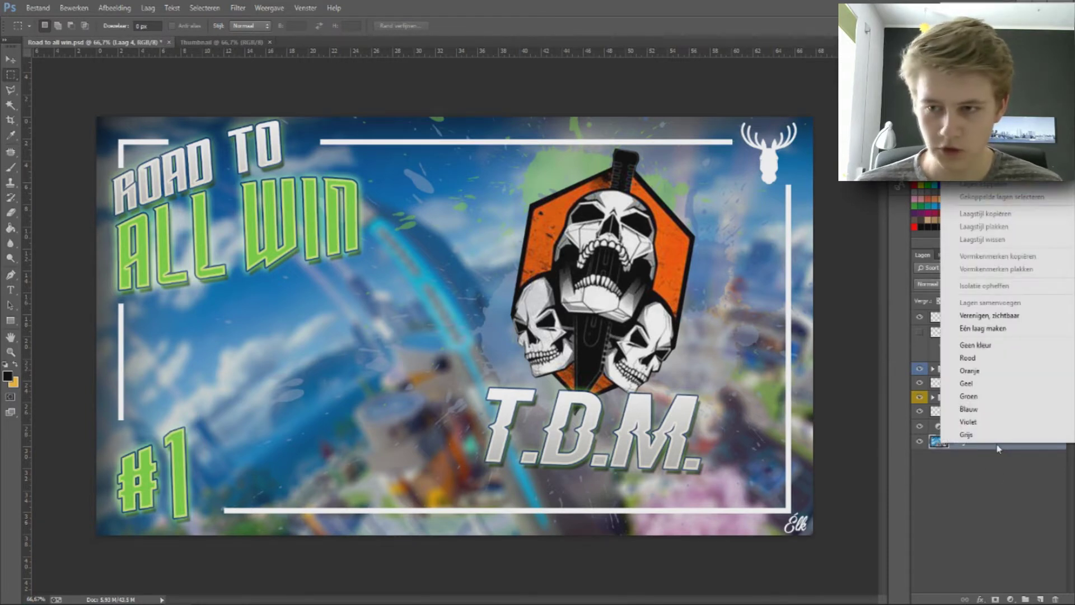
left_click(986, 67)
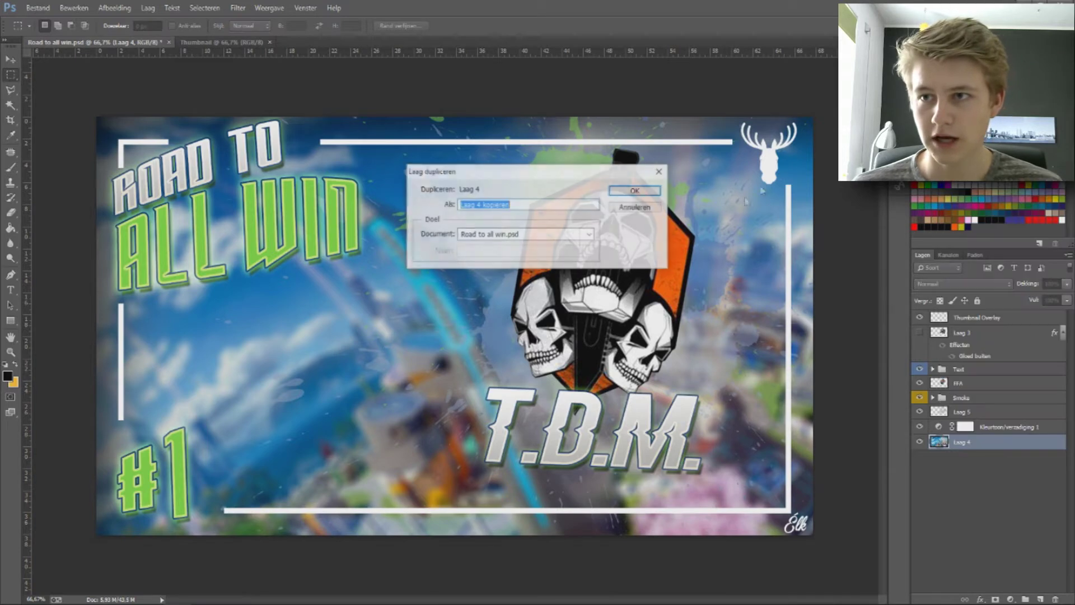
left_click(572, 234)
left_click(516, 255)
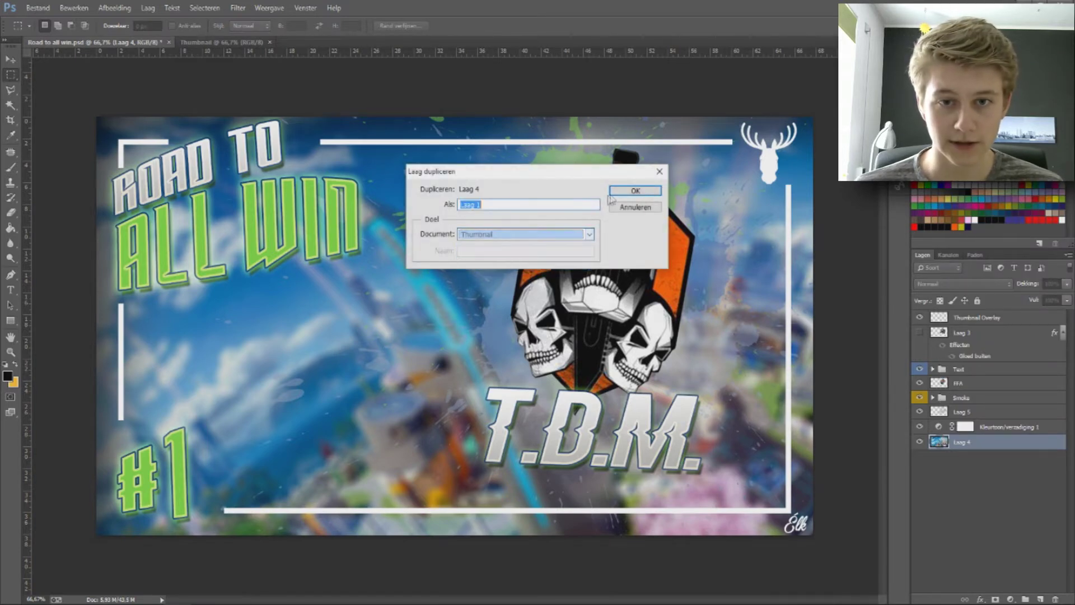
left_click(635, 191)
left_click(245, 42)
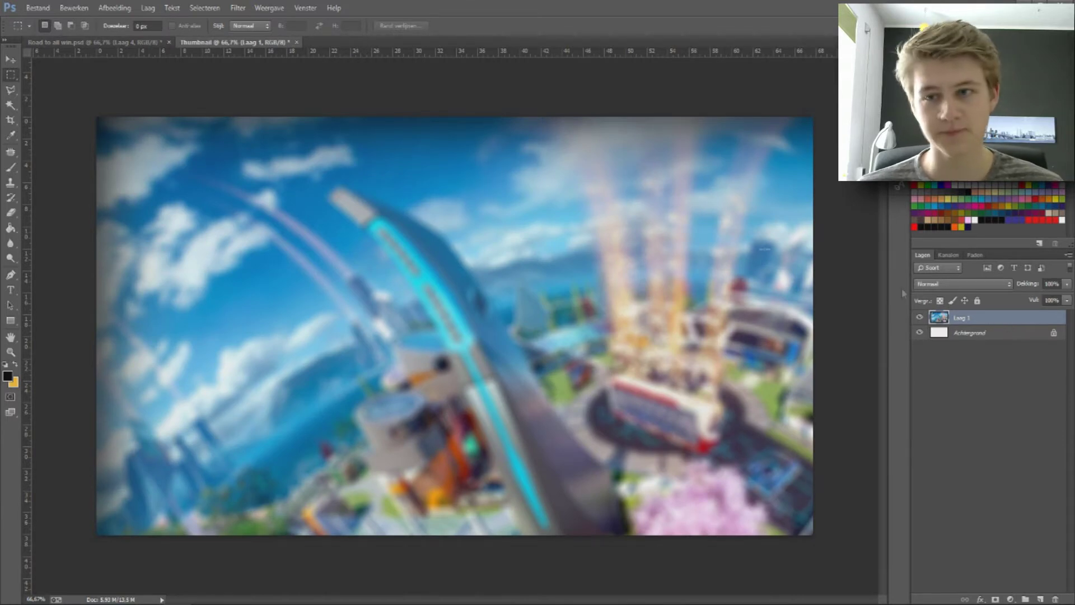
left_click(238, 8)
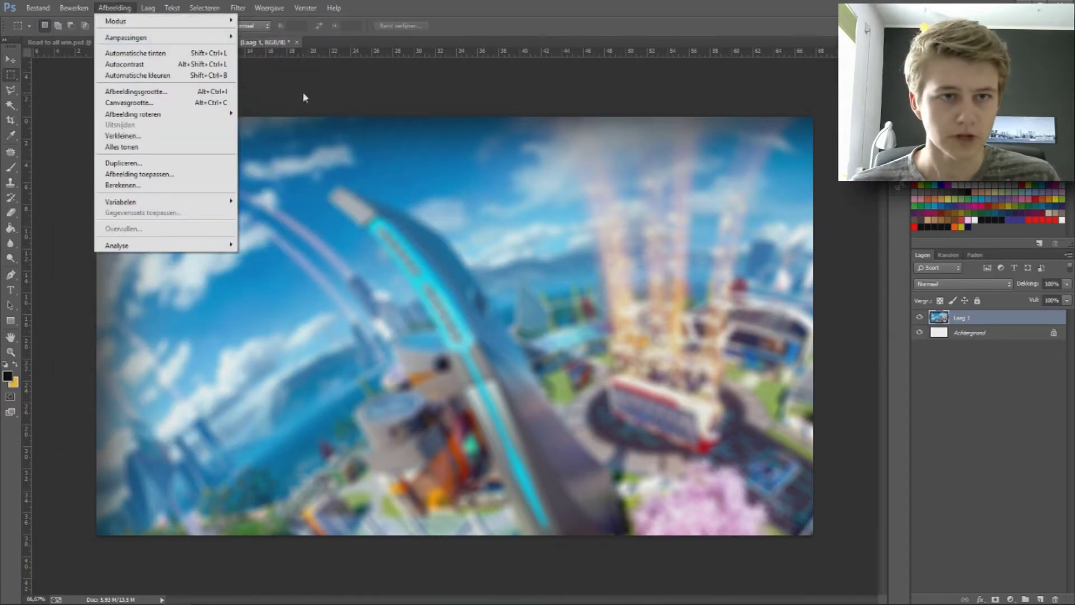
- Place the Thumbnail Overlay file from the Basic folder onto the Thumbnail canvas at full size
left_click(303, 92)
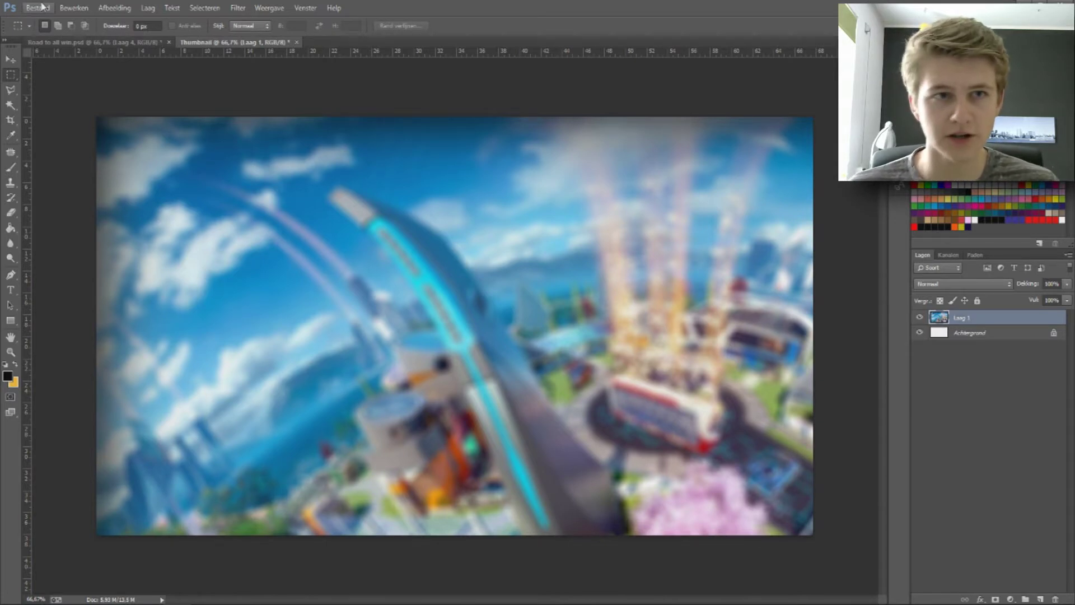
left_click(42, 7)
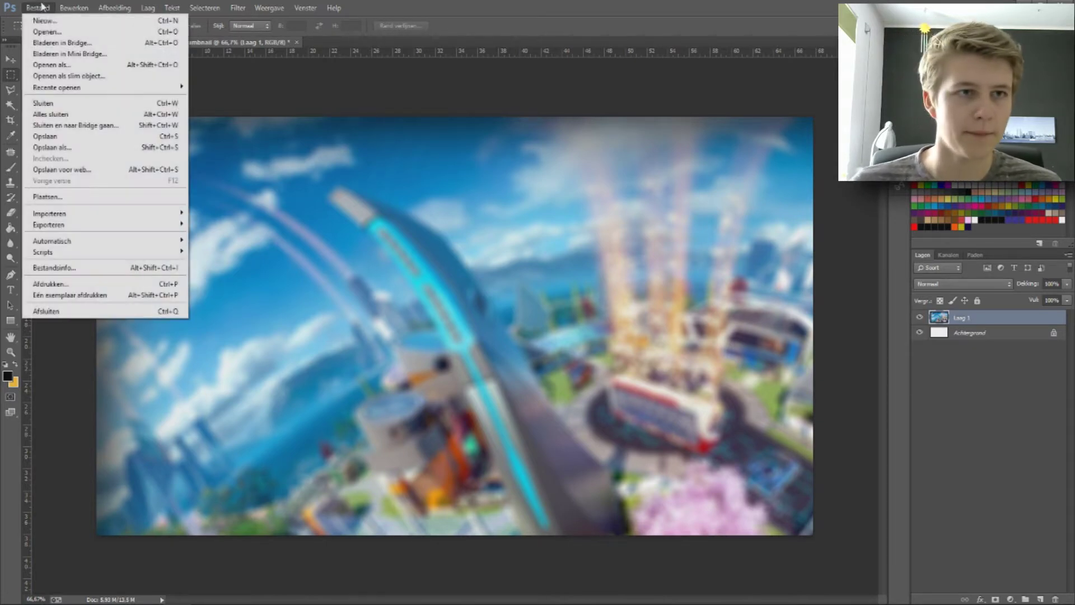
left_click(72, 197)
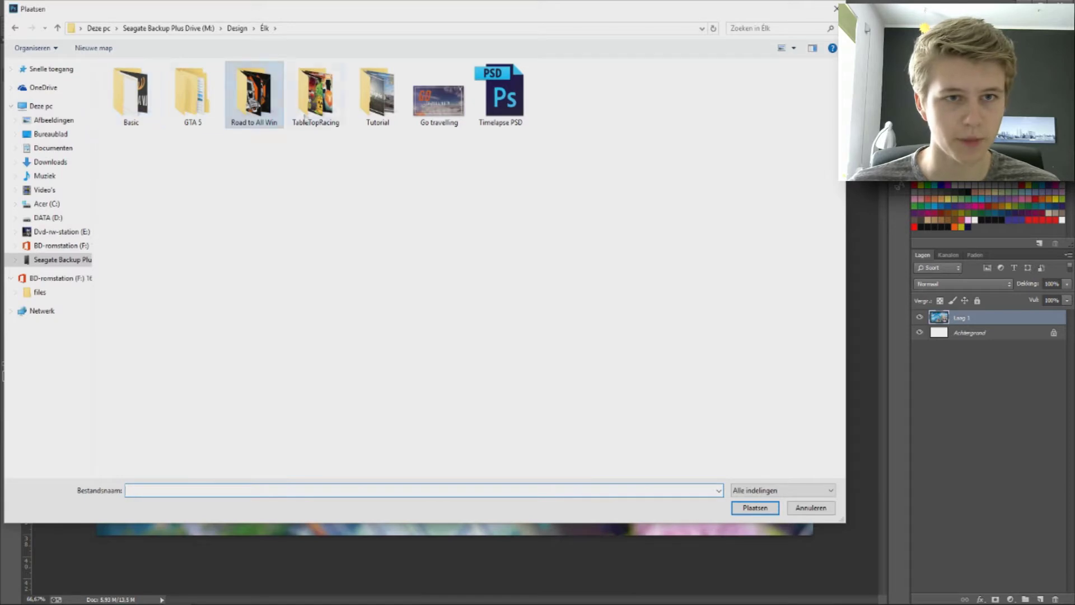
double_click(137, 104)
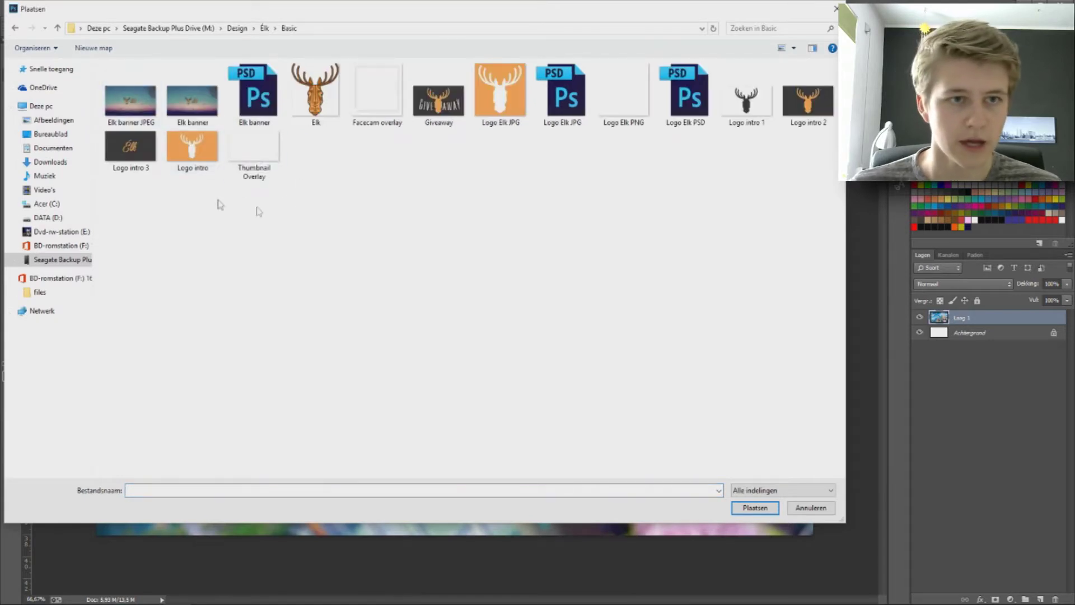
double_click(246, 161)
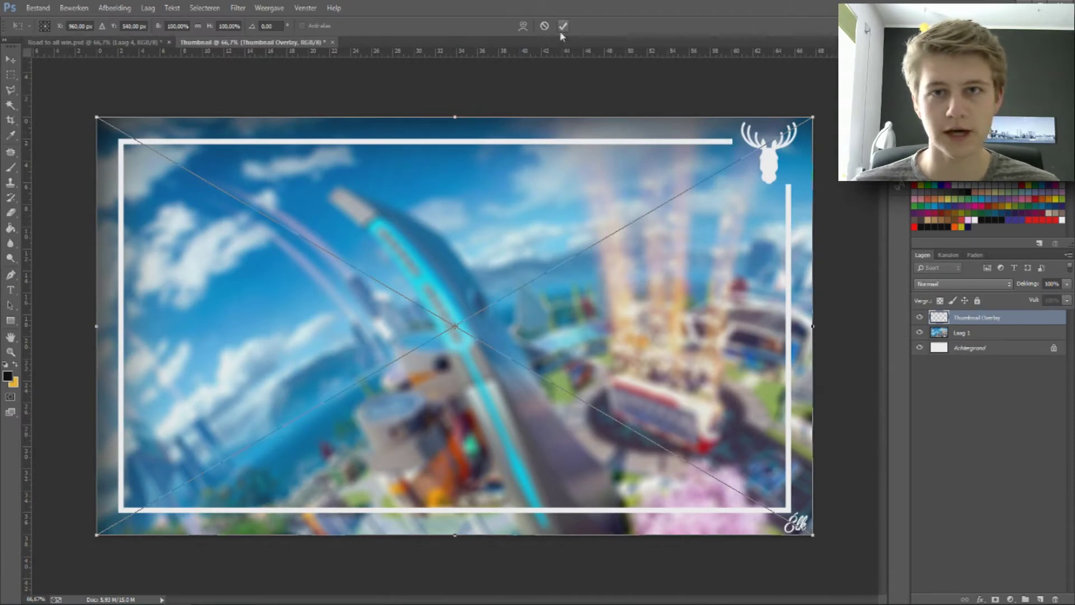
left_click(561, 31)
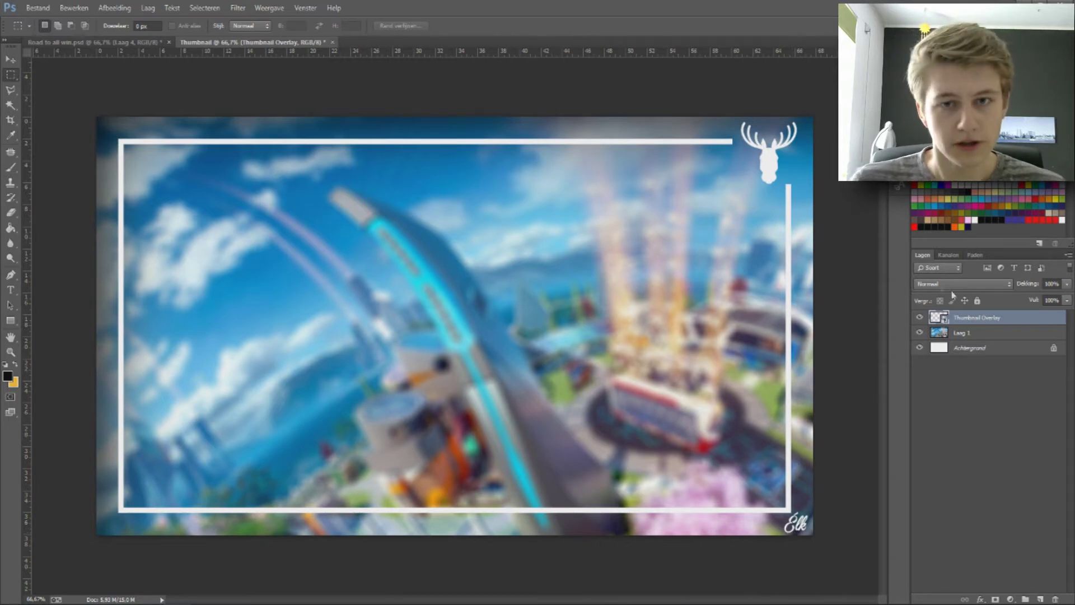
left_click(136, 41)
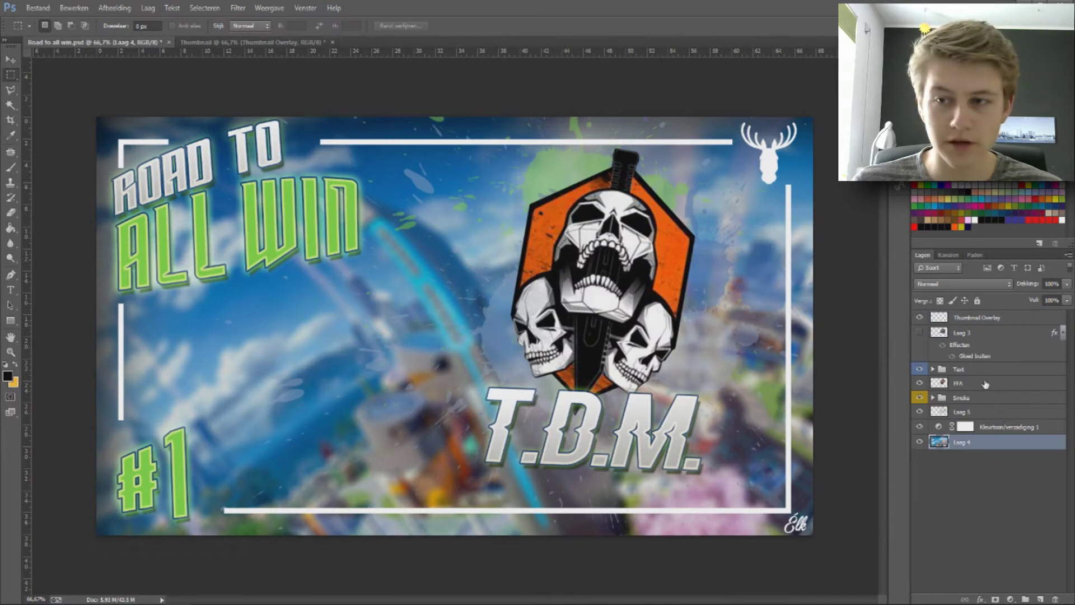
- Expand the Text group in Road to all win to find the title layers
left_click(933, 370)
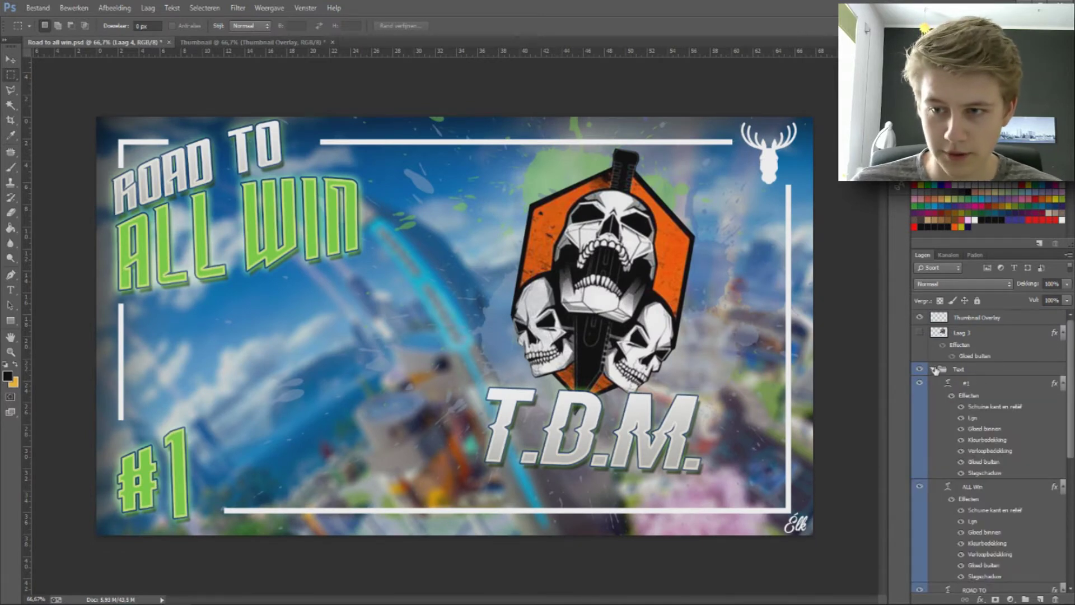
scroll(952, 387, "down", 2)
scroll(954, 392, "down", 2)
scroll(954, 392, "down", 3)
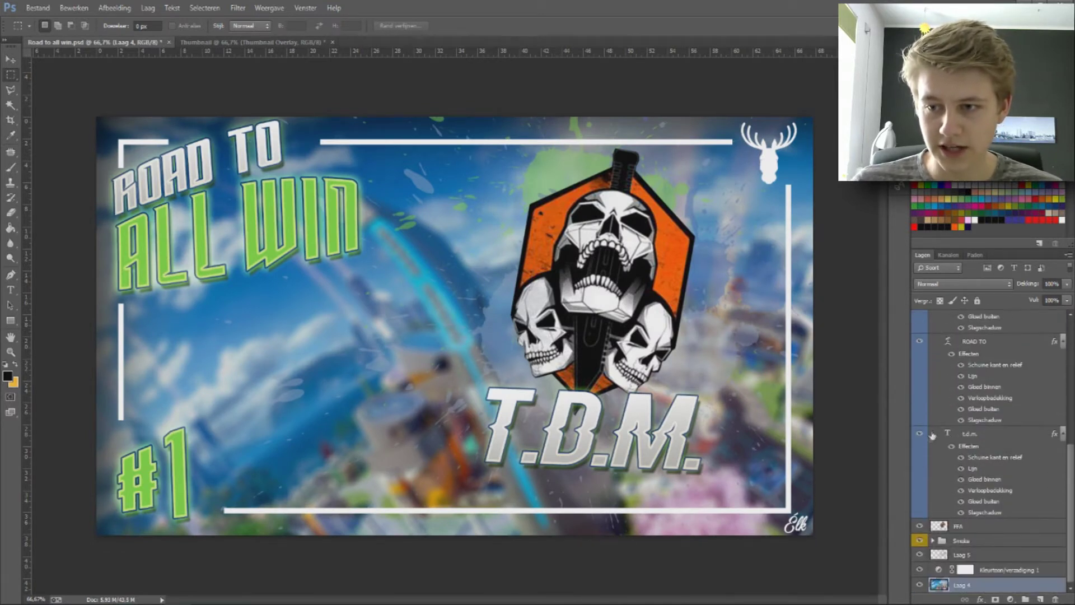
scroll(935, 430, "up", 4)
scroll(930, 437, "up", 3)
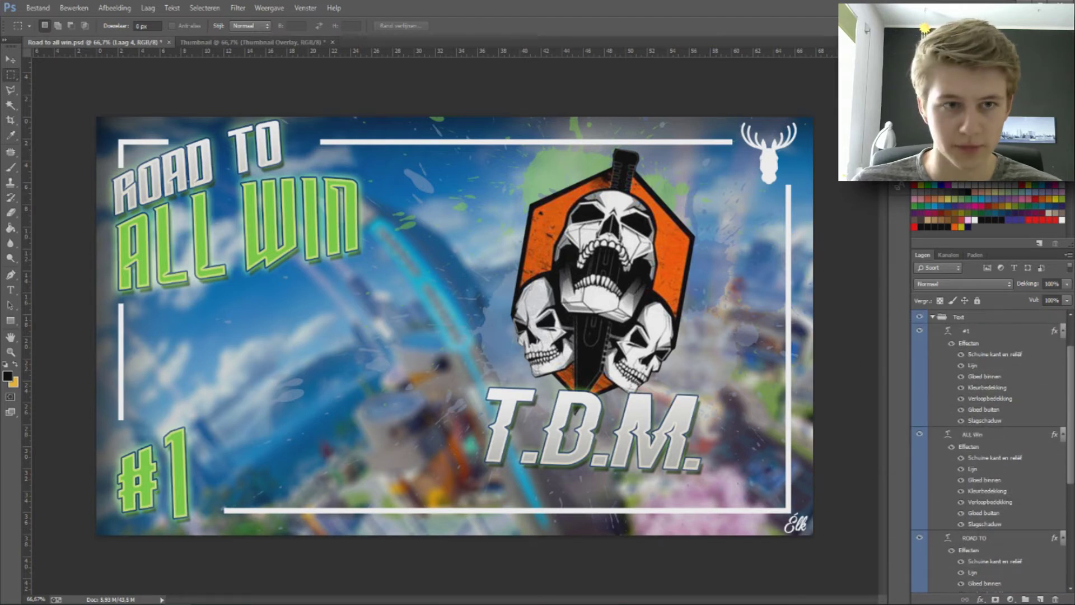
scroll(924, 426, "down", 1)
scroll(929, 420, "down", 1)
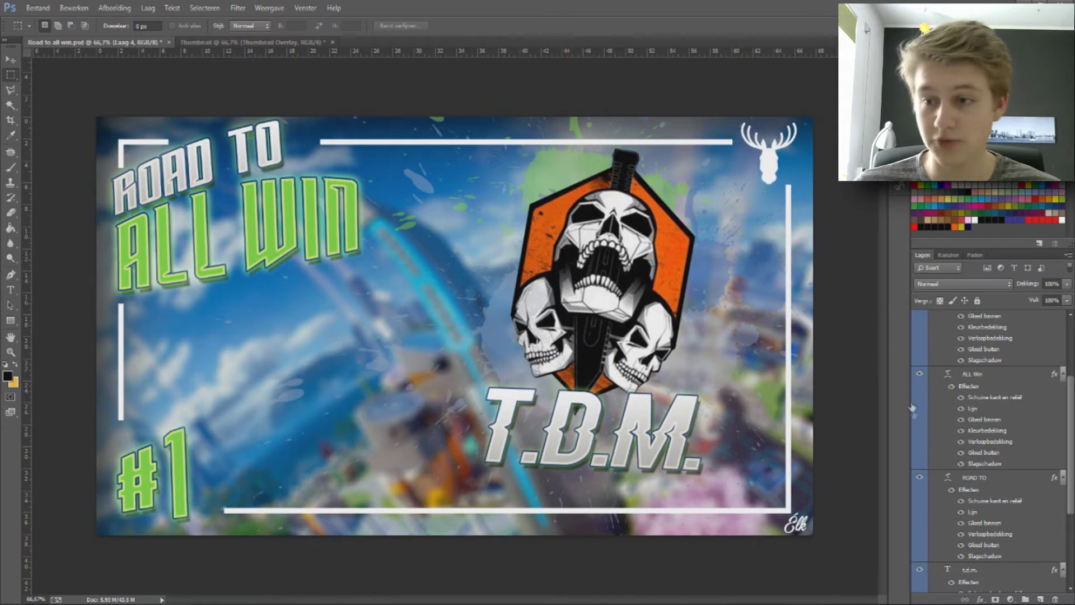
- Duplicate the ROAD TO and ALL Win title layers into the Thumbnail document
left_click(944, 477)
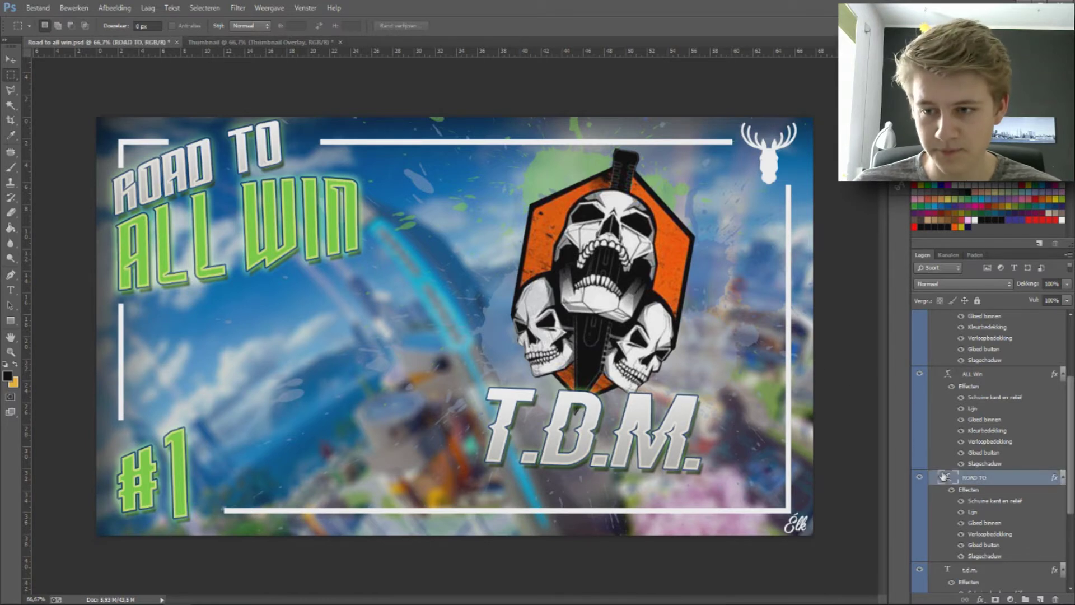
left_click(945, 374, "ctrl")
left_click(1025, 375)
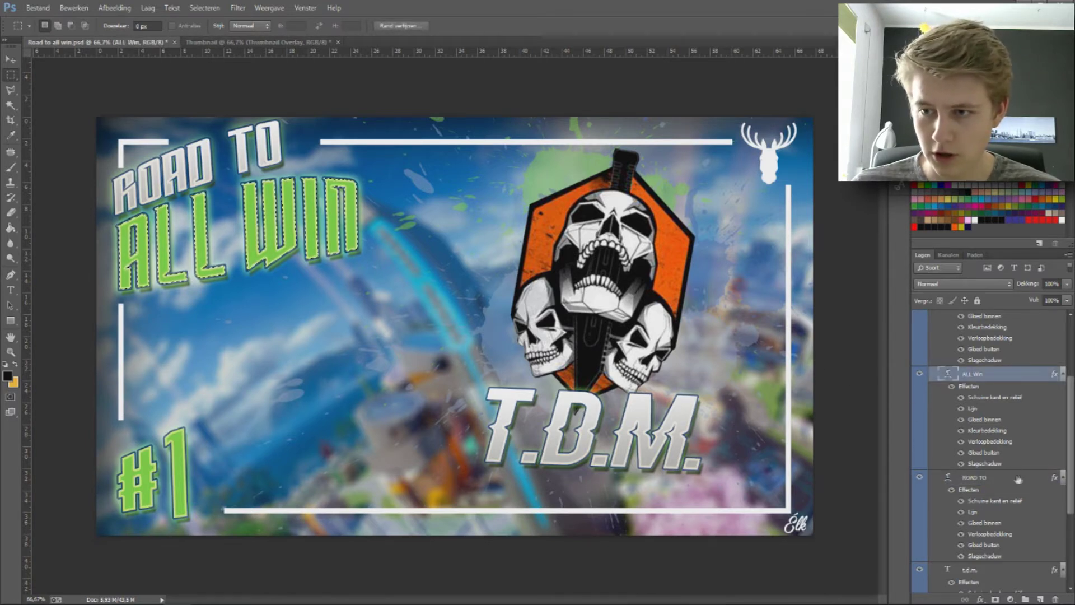
left_click(1016, 480, "ctrl")
right_click(1016, 480)
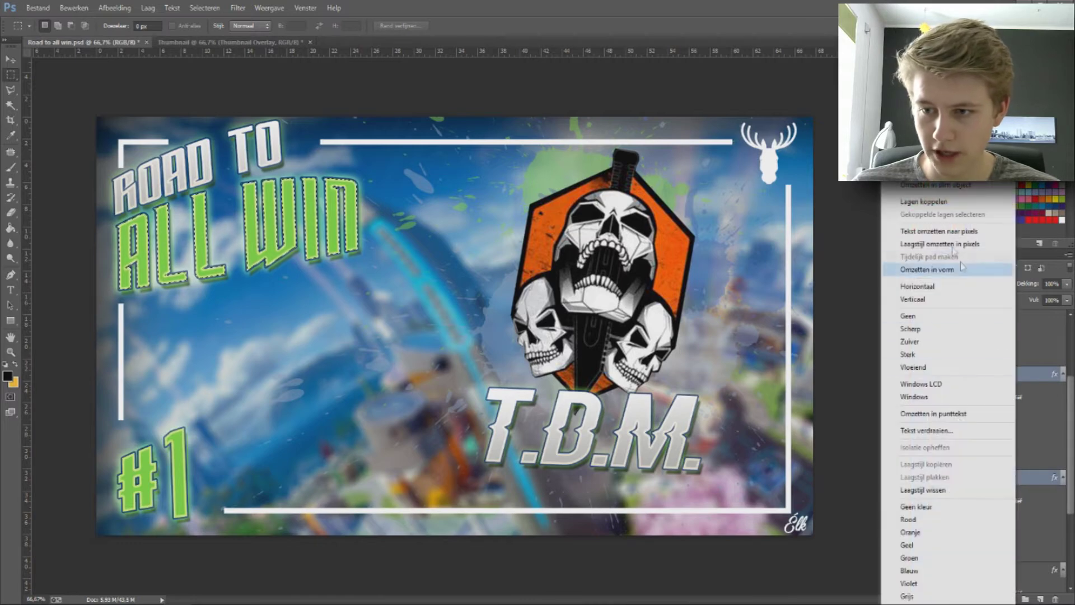
left_click(941, 141)
left_click(529, 235)
left_click(532, 256)
left_click(627, 191)
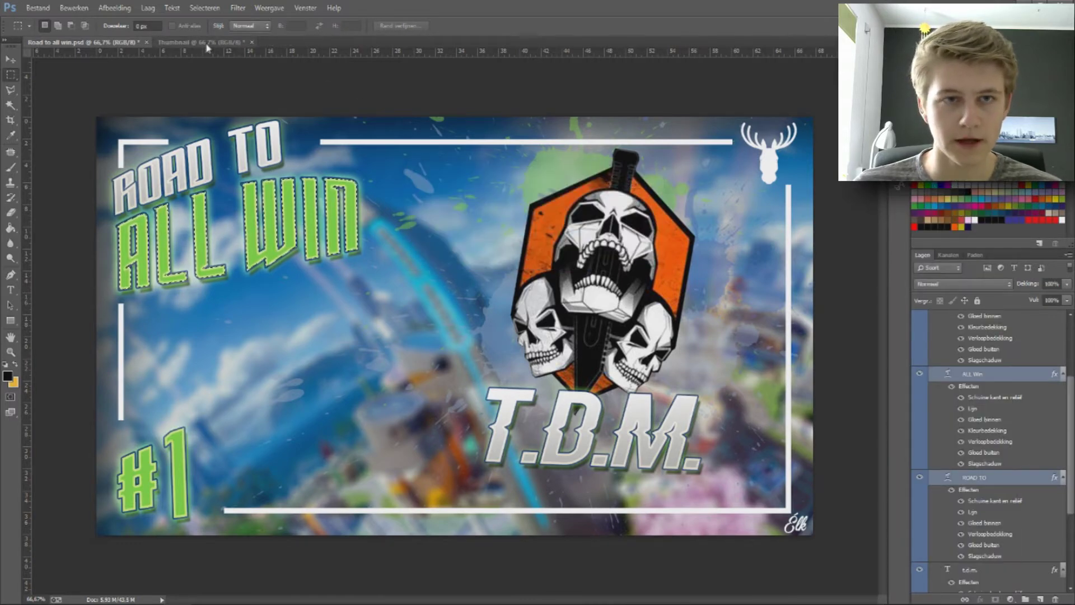
- Move the Thumbnail Overlay layer to the top of the Thumbnail layer stack
left_click(207, 45)
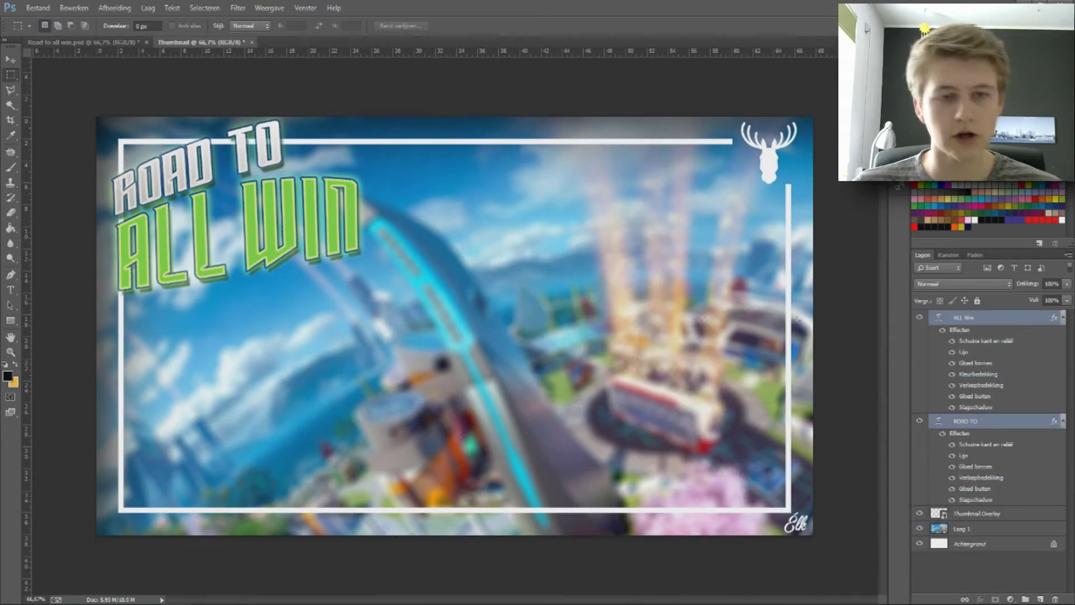
left_click(93, 43)
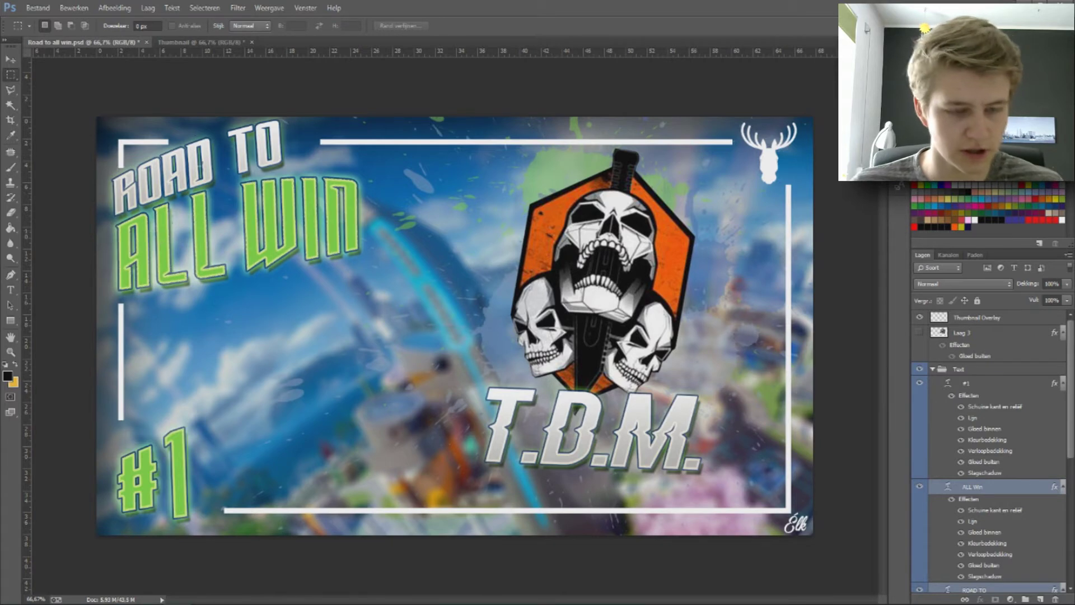
left_click(196, 43)
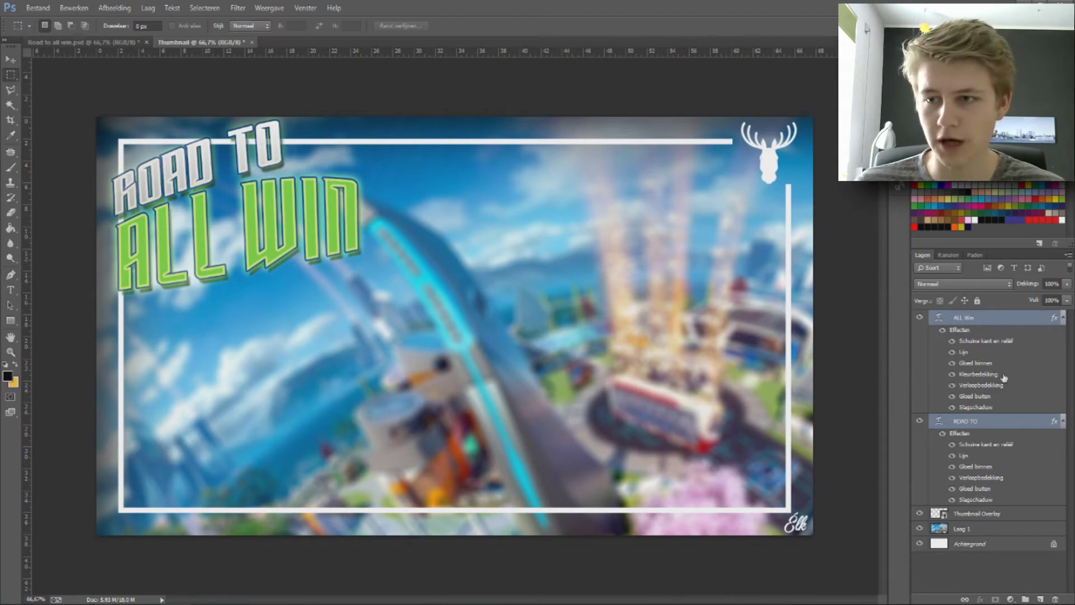
left_click_drag(1008, 515, 996, 317)
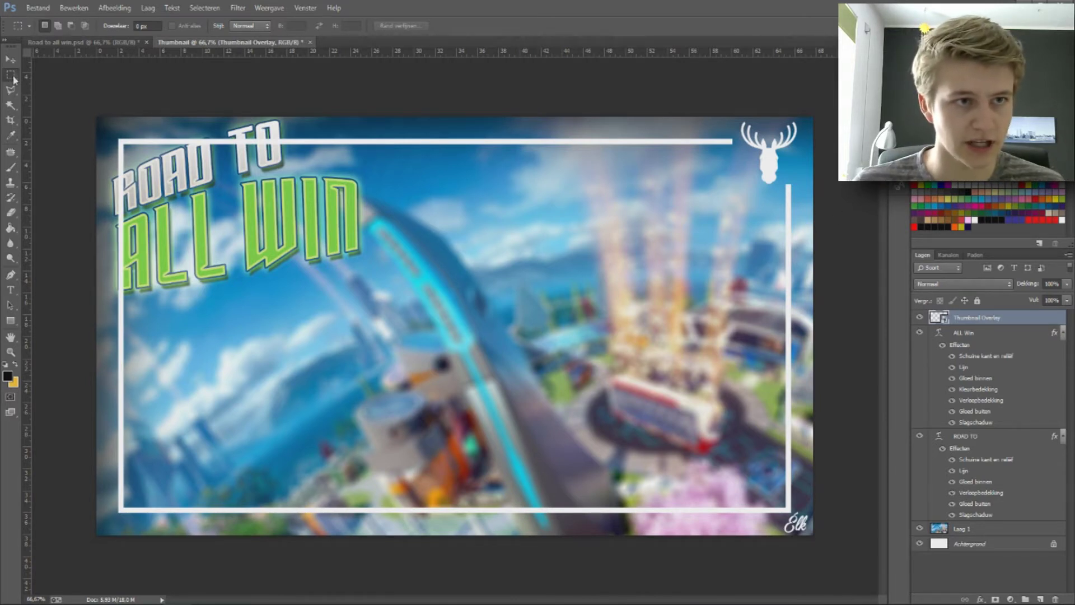
- Rasterize the Thumbnail Overlay smart object so its frame lines can be erased
left_click_drag(102, 169, 149, 314)
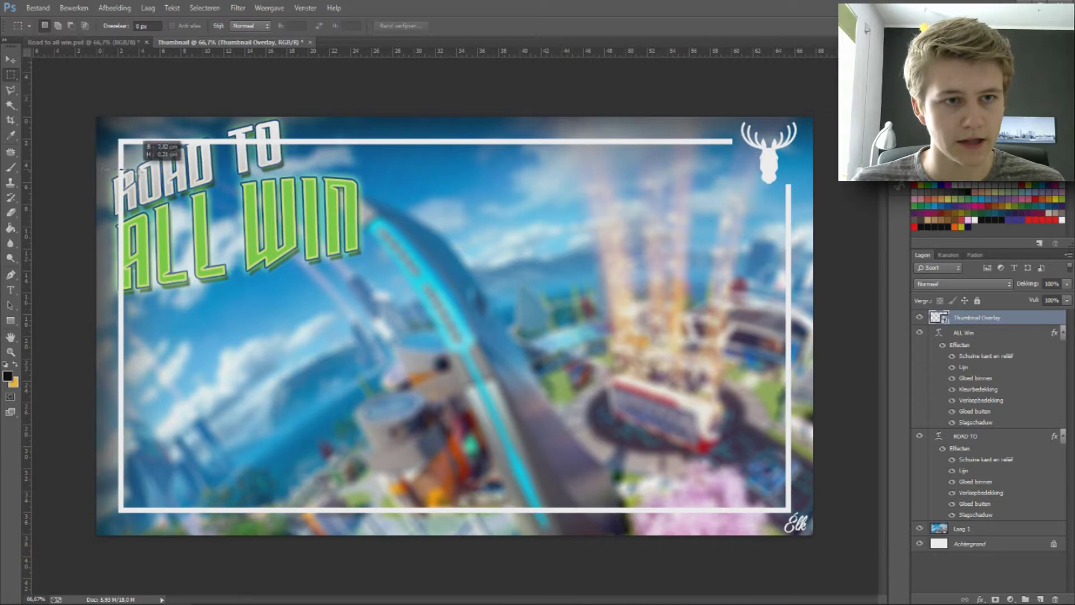
key("Delete")
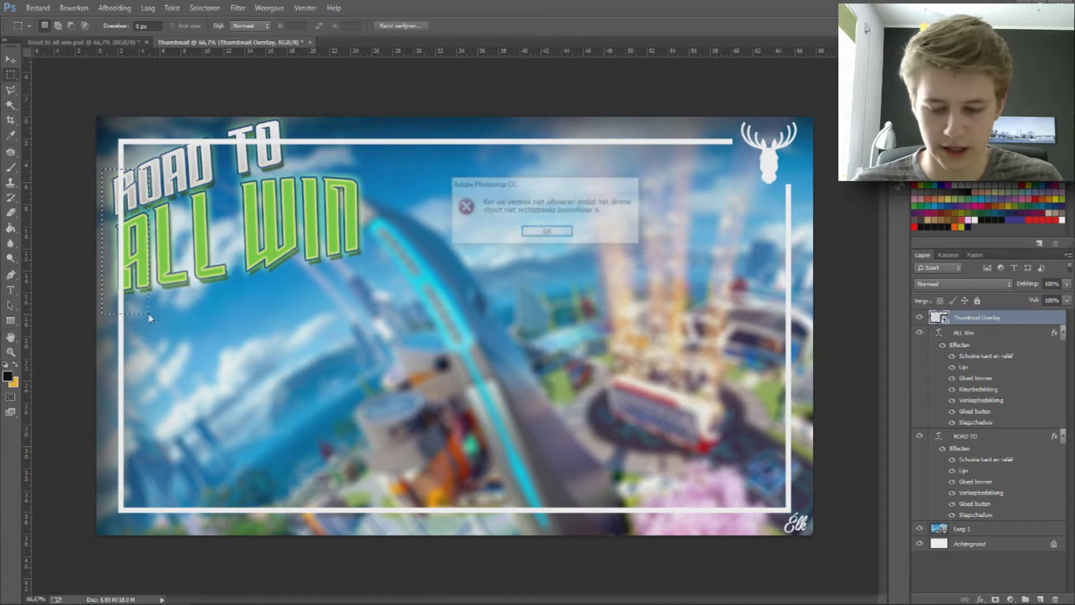
key("Return")
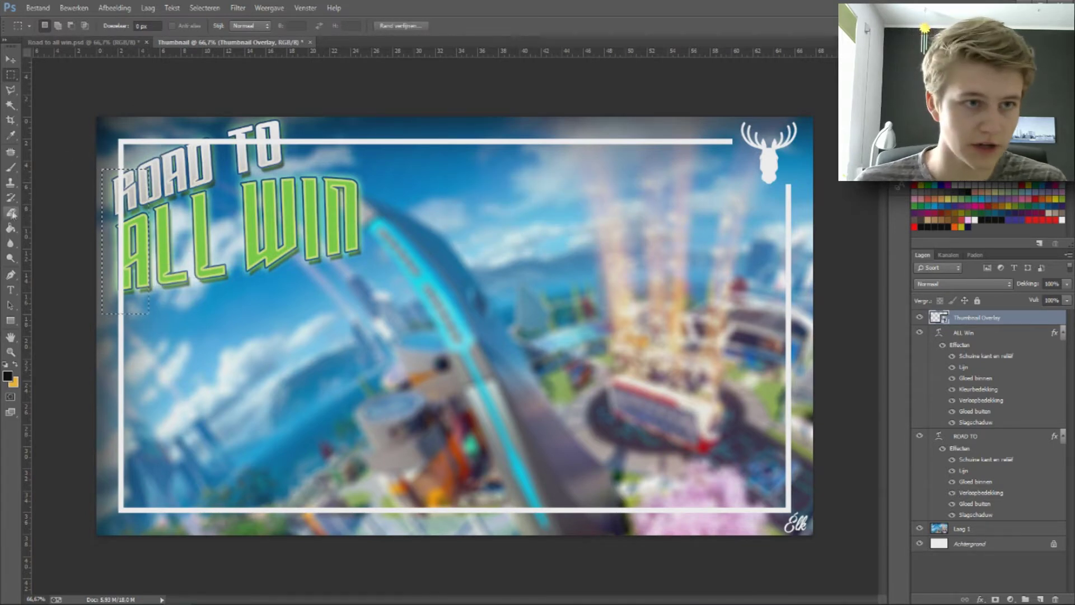
left_click(11, 213)
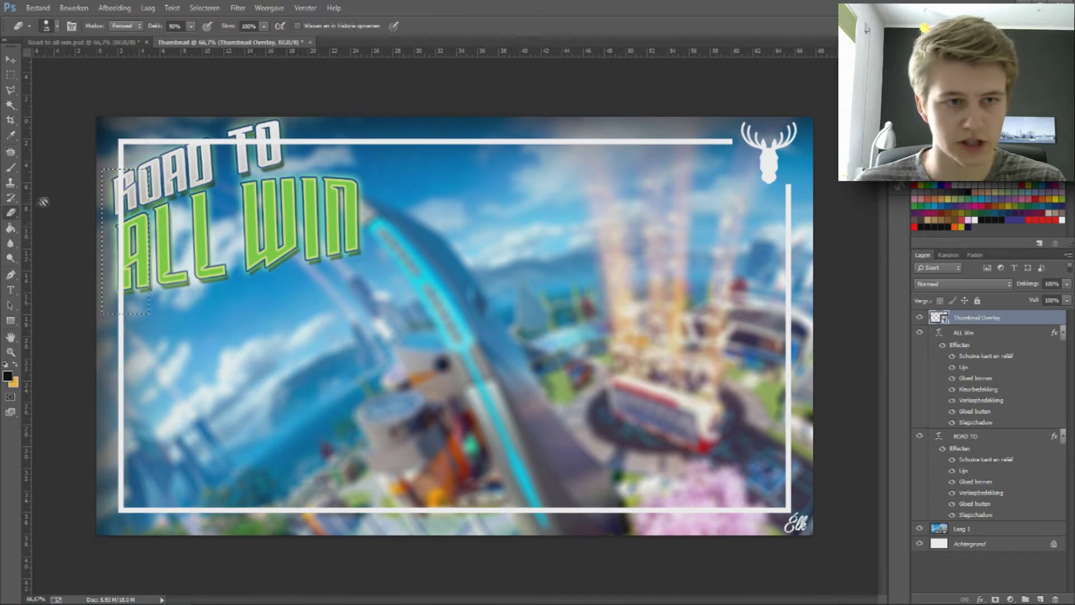
left_click(192, 236)
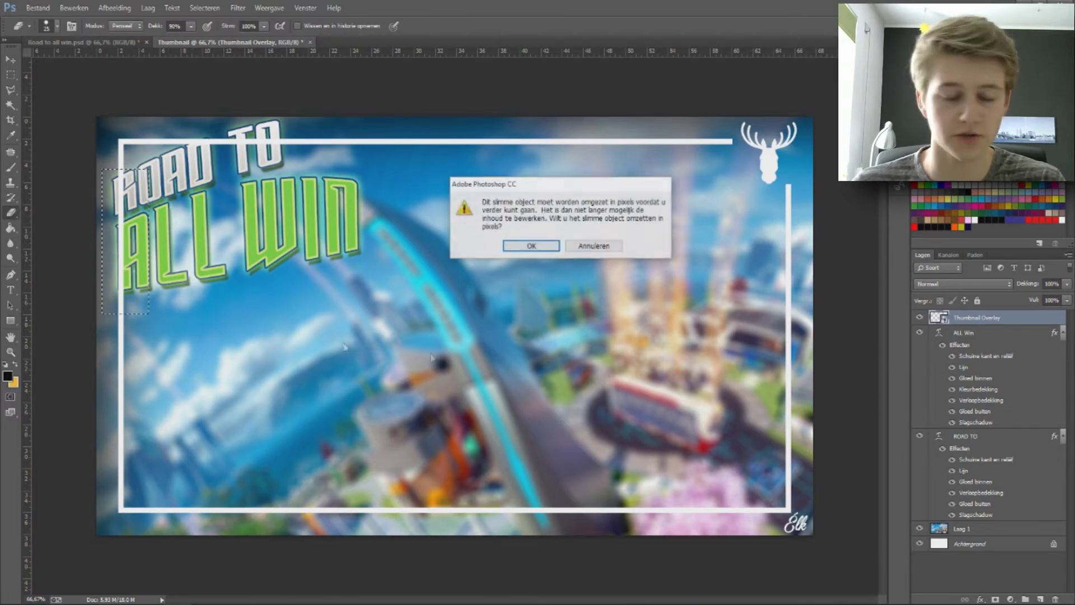
left_click(532, 247)
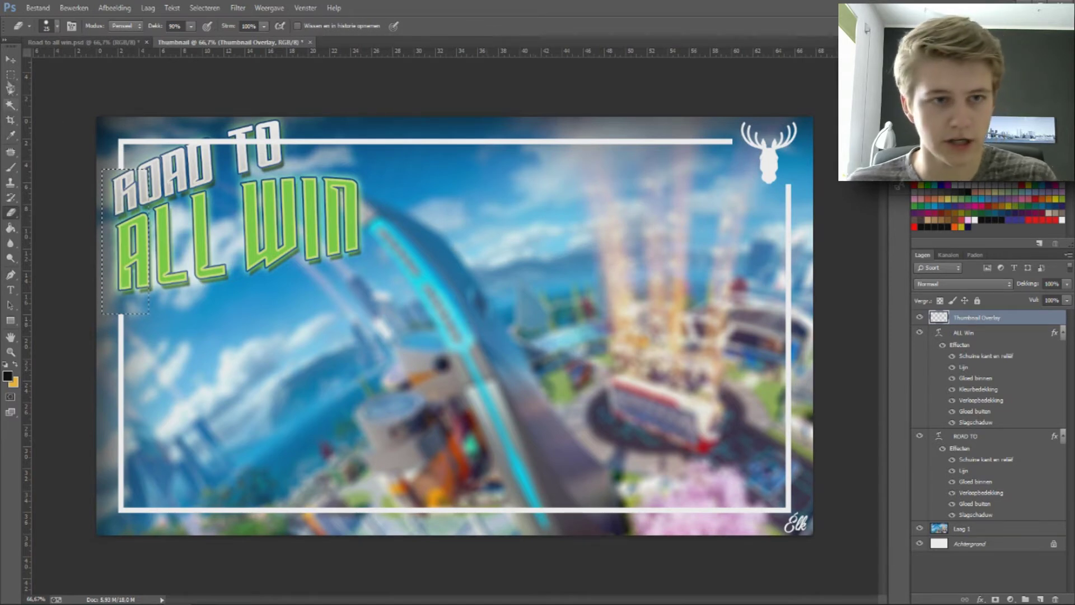
- Delete the top frame stretch behind ROAD TO and clear the selection
key("m")
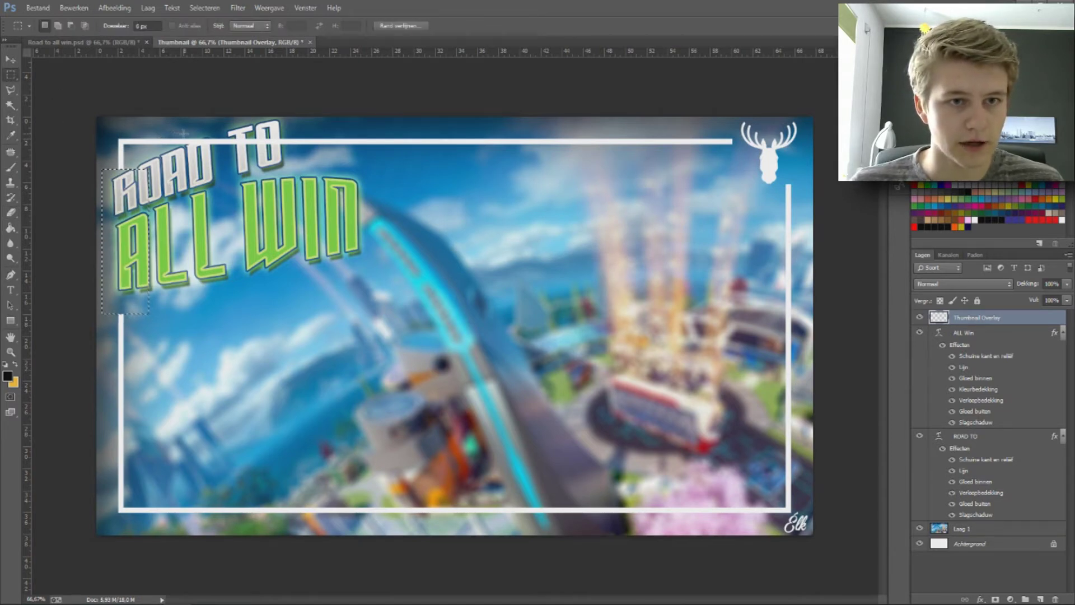
left_click_drag(178, 136, 325, 166)
key("Delete")
key("ctrl+d")
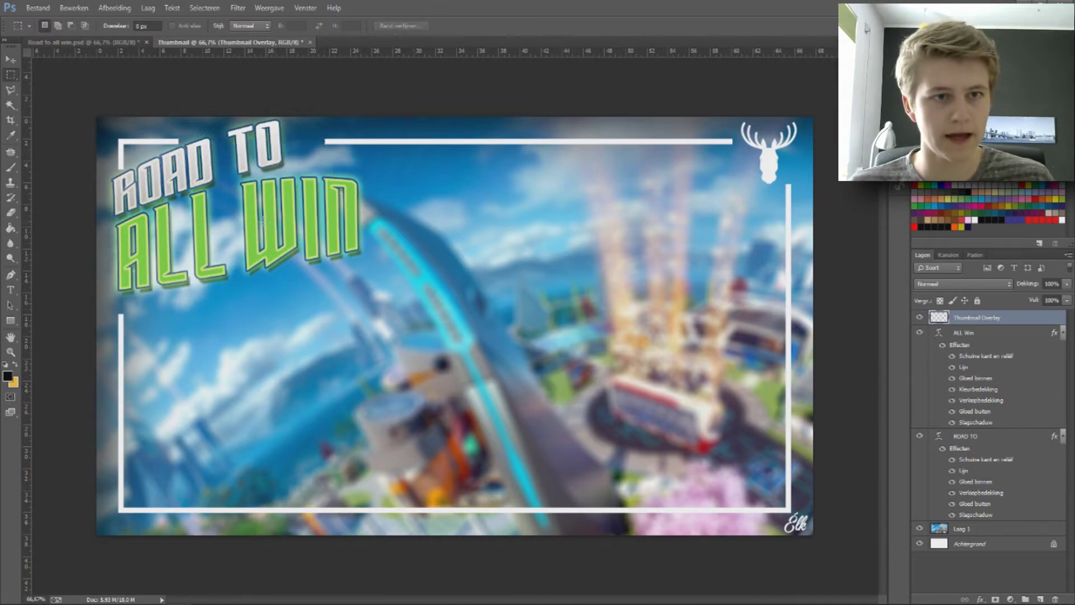
left_click_drag(107, 164, 133, 175)
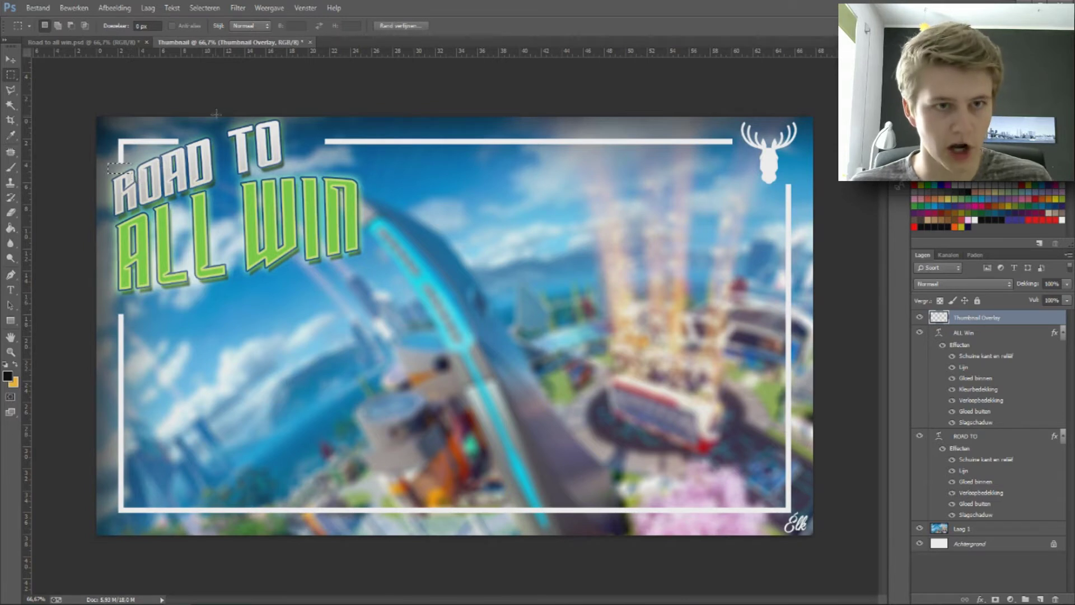
left_click_drag(175, 140, 185, 146)
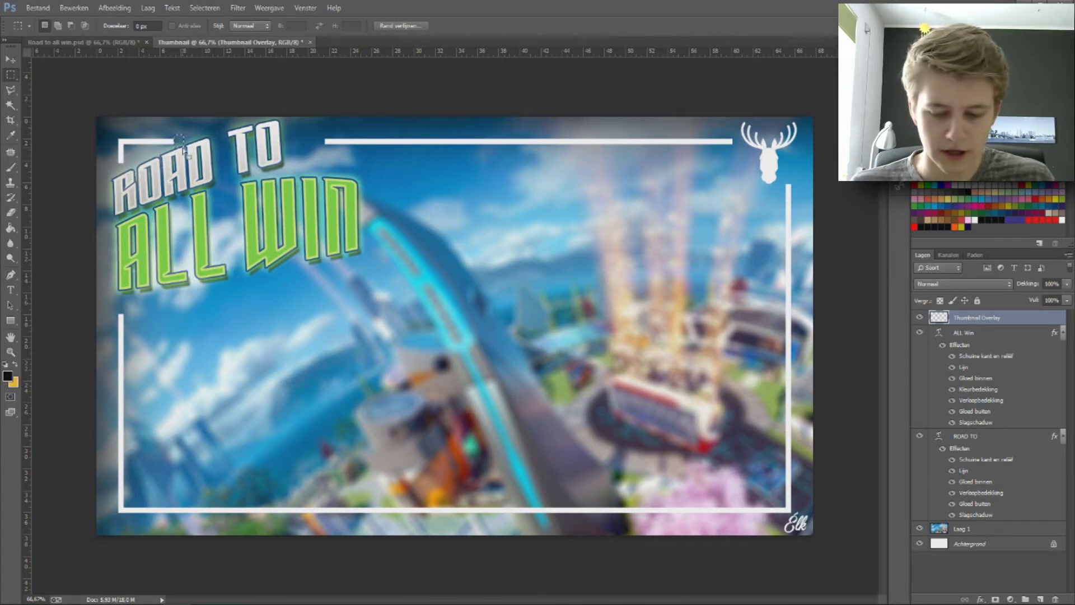
key("ctrl+d")
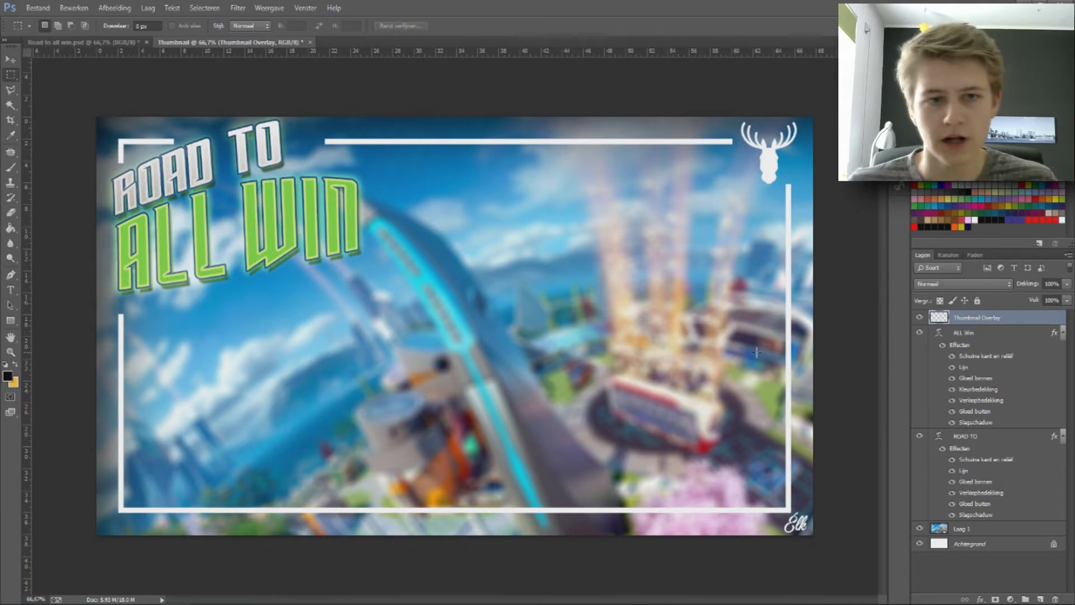
left_click(991, 334)
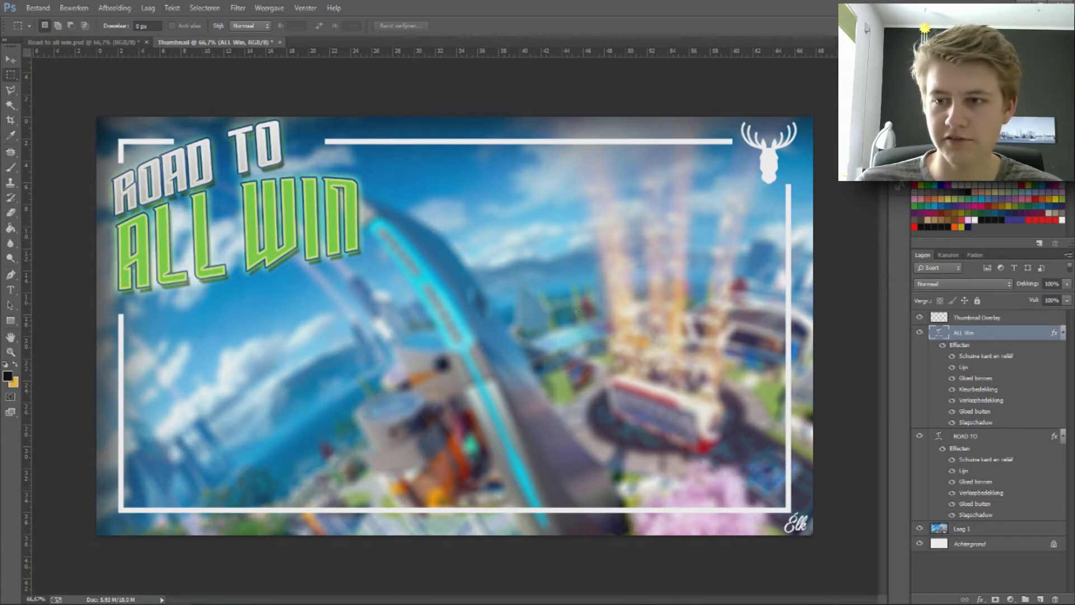
left_click(942, 347)
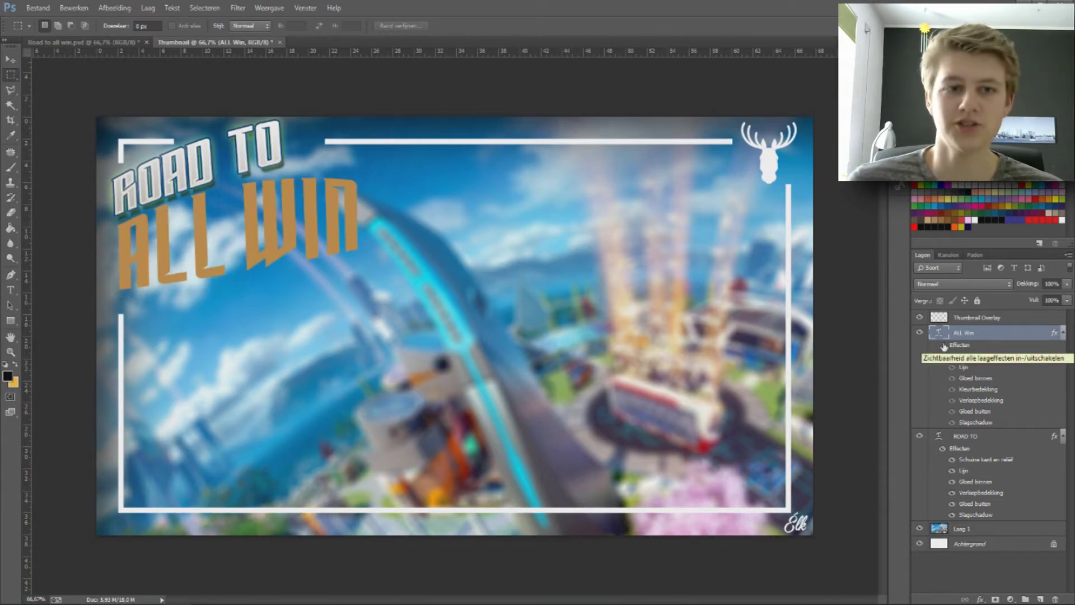
left_click(944, 346)
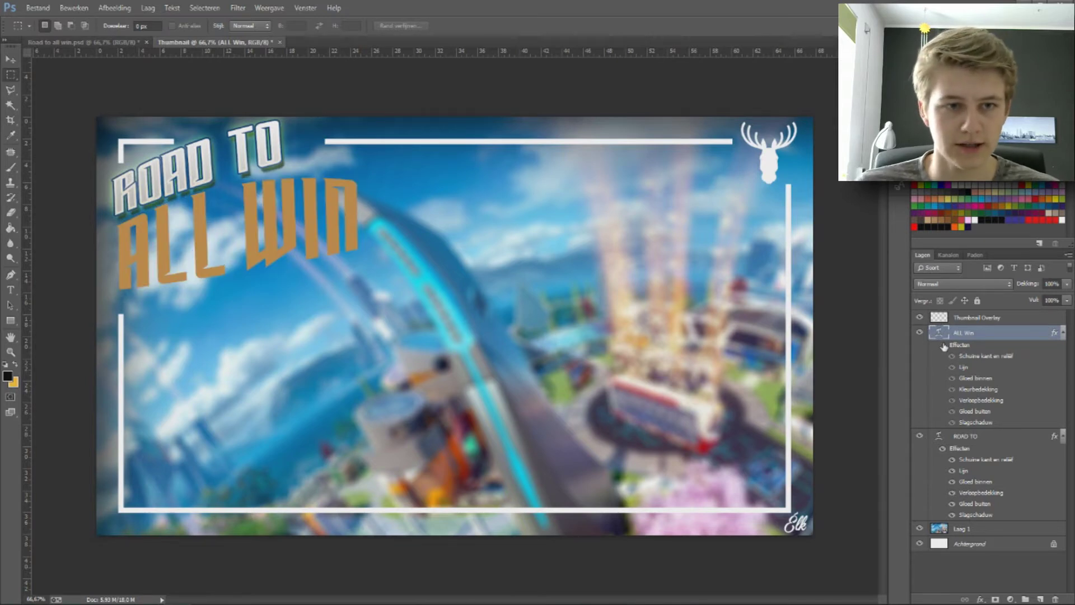
left_click(944, 346)
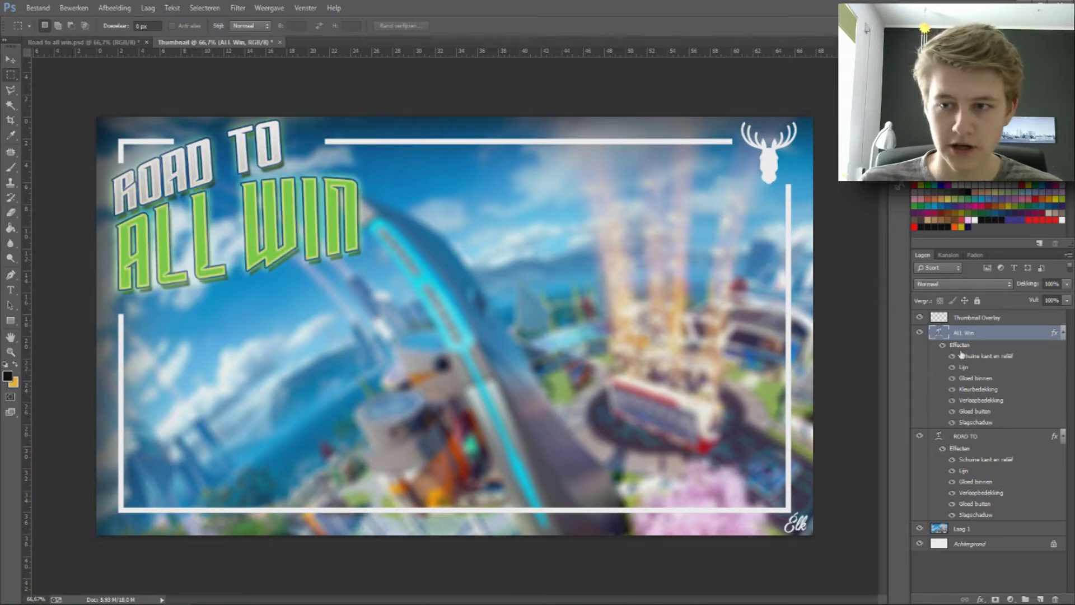
double_click(997, 333)
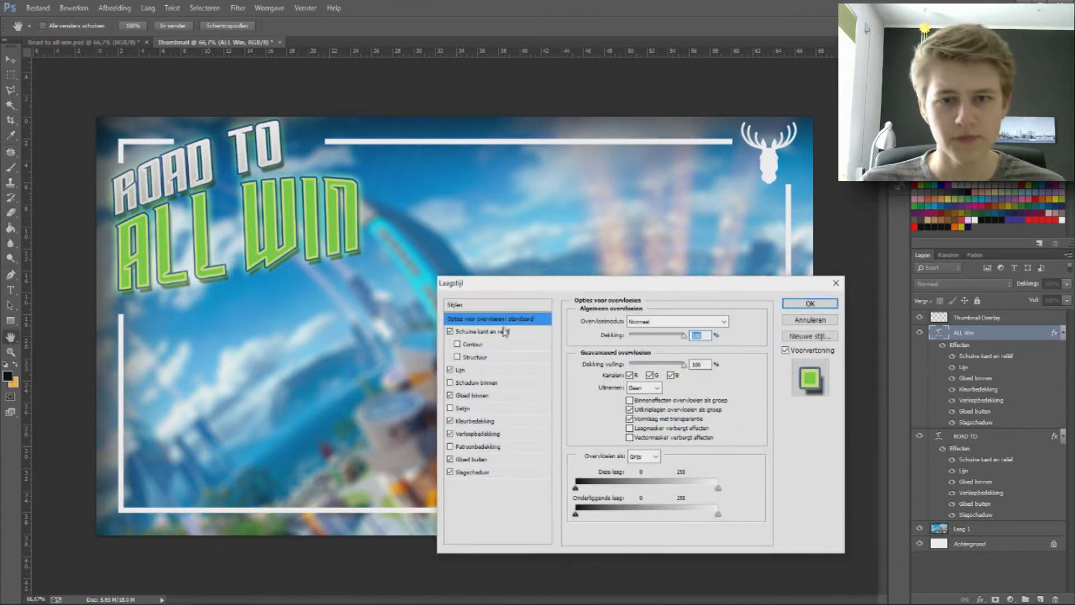
left_click(502, 334)
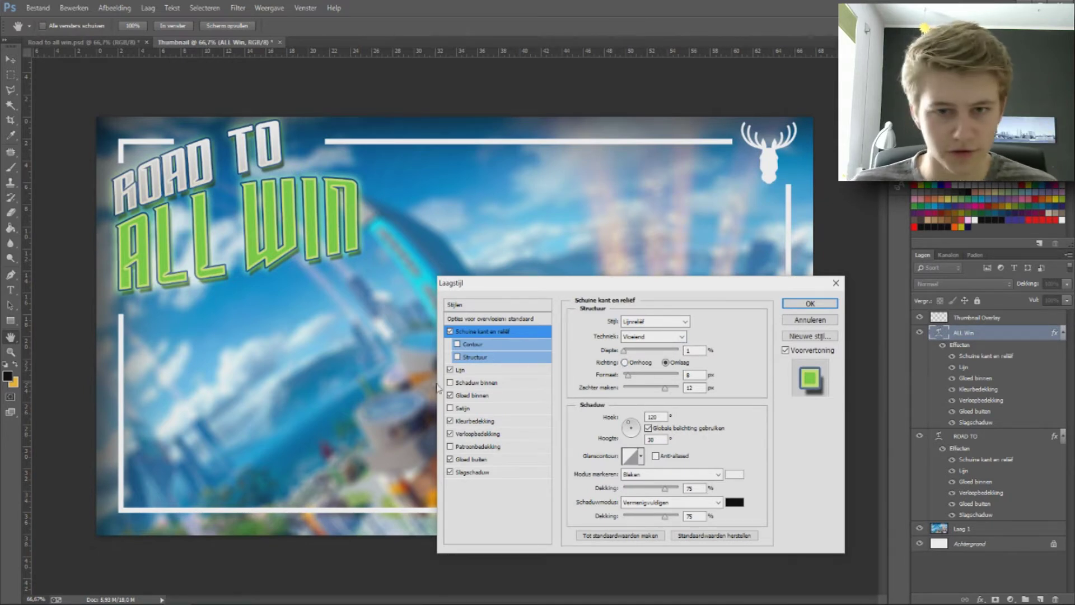
left_click(469, 371)
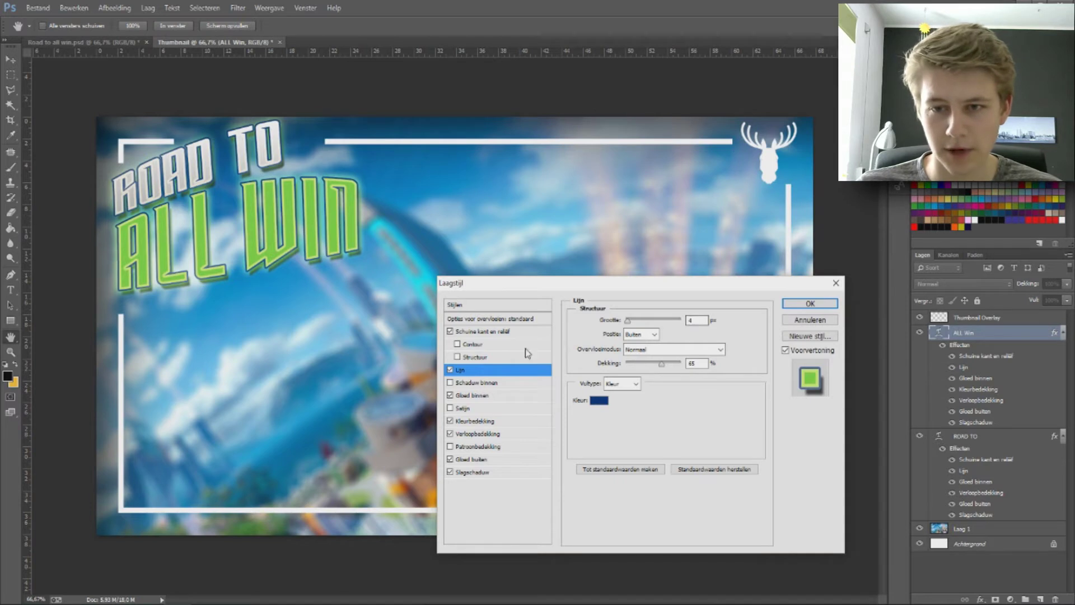
left_click(488, 396)
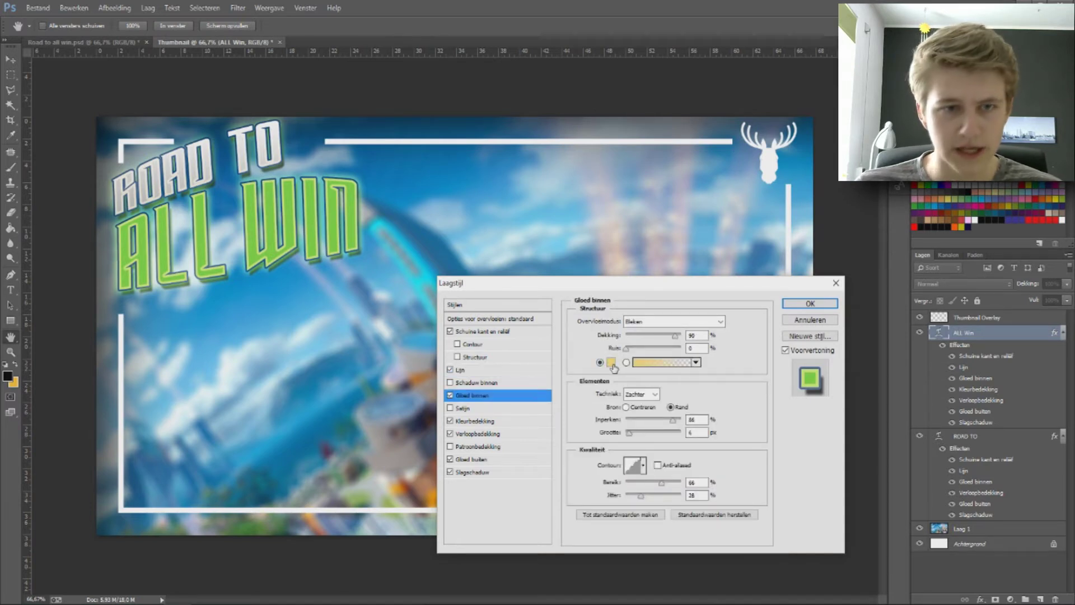
left_click(612, 363)
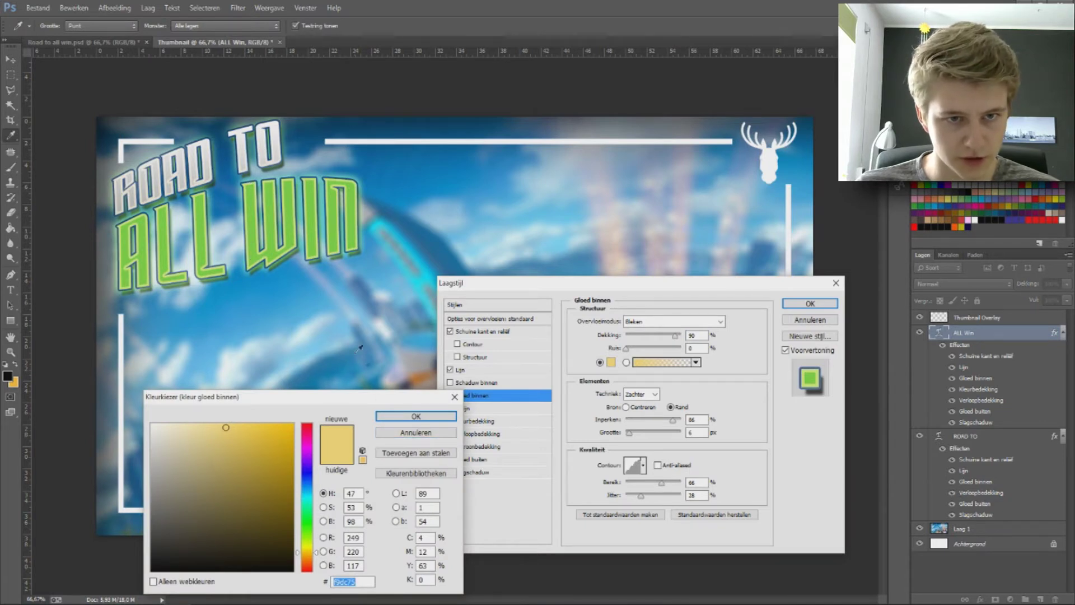
left_click(416, 433)
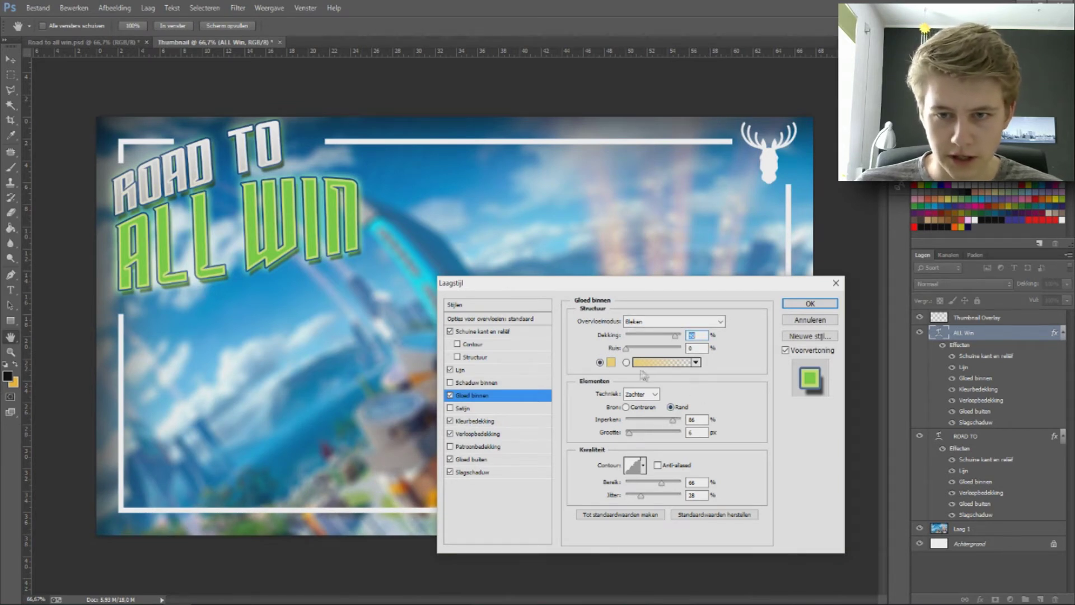
left_click(696, 362)
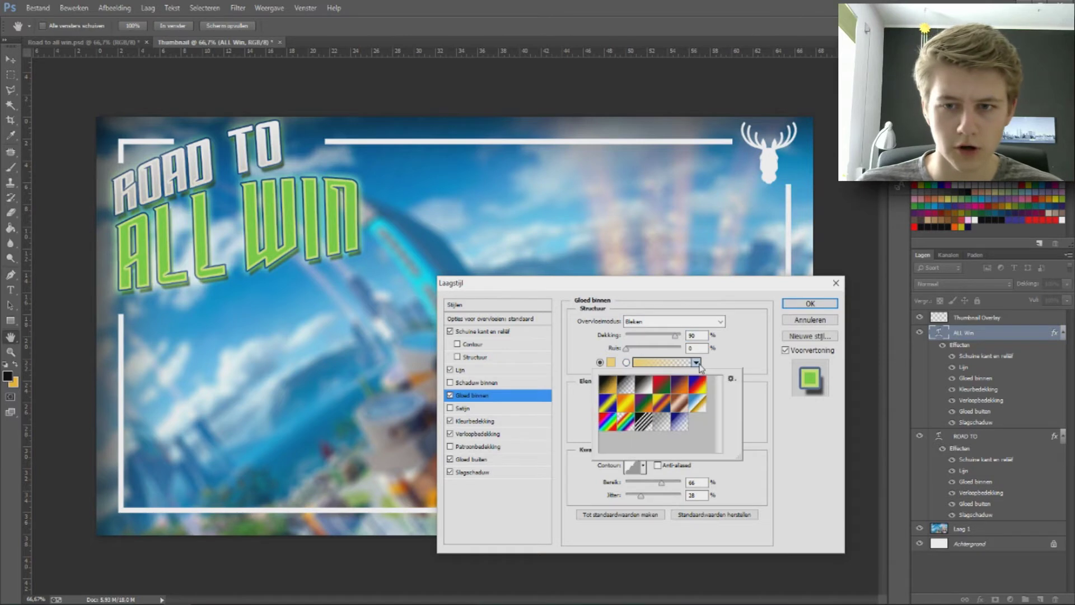
left_click(608, 385)
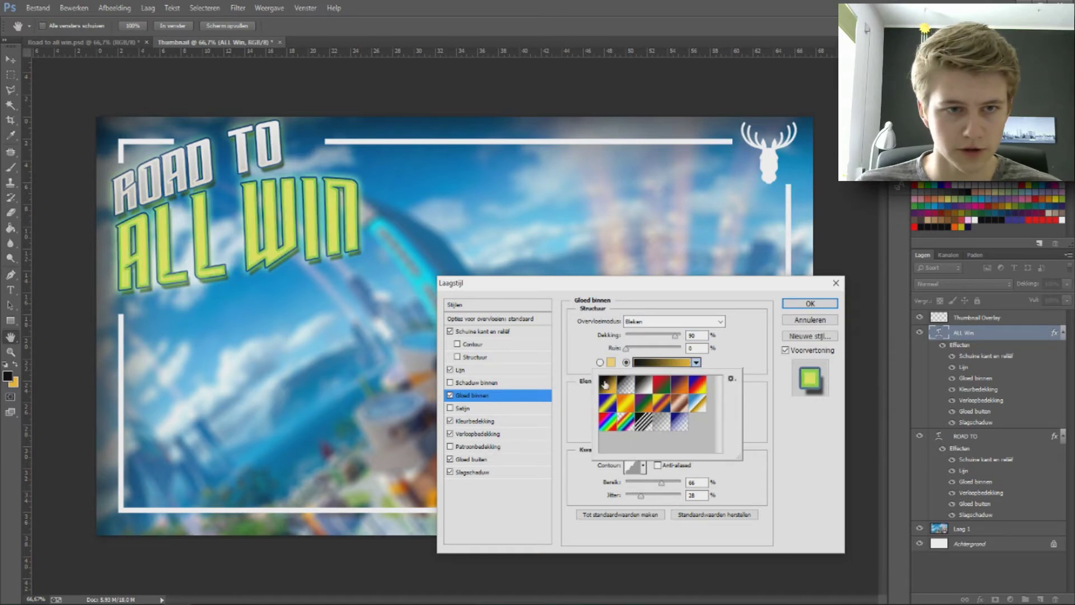
left_click(817, 324)
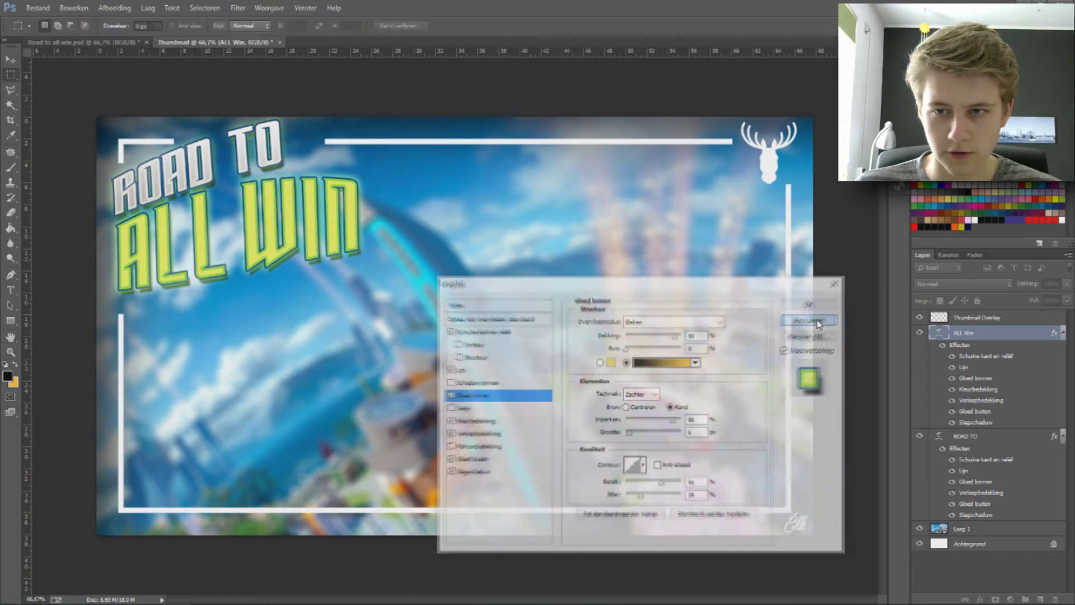
double_click(1015, 341)
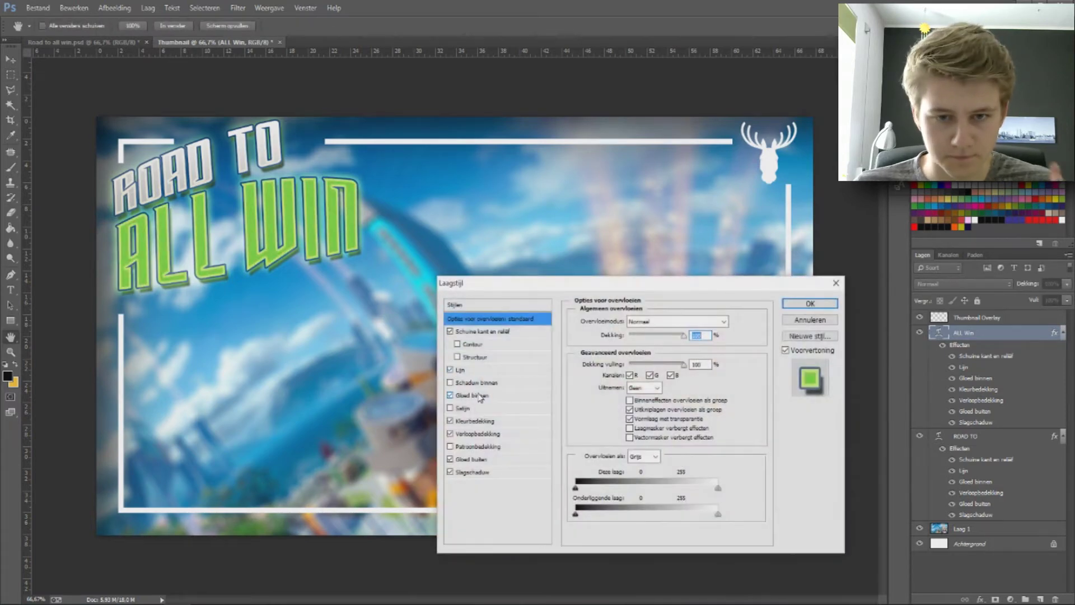
- Review ALL WIN's inner glow, colour overlay and gradient overlay, keeping the green overlay on
left_click(476, 395)
left_click(473, 422)
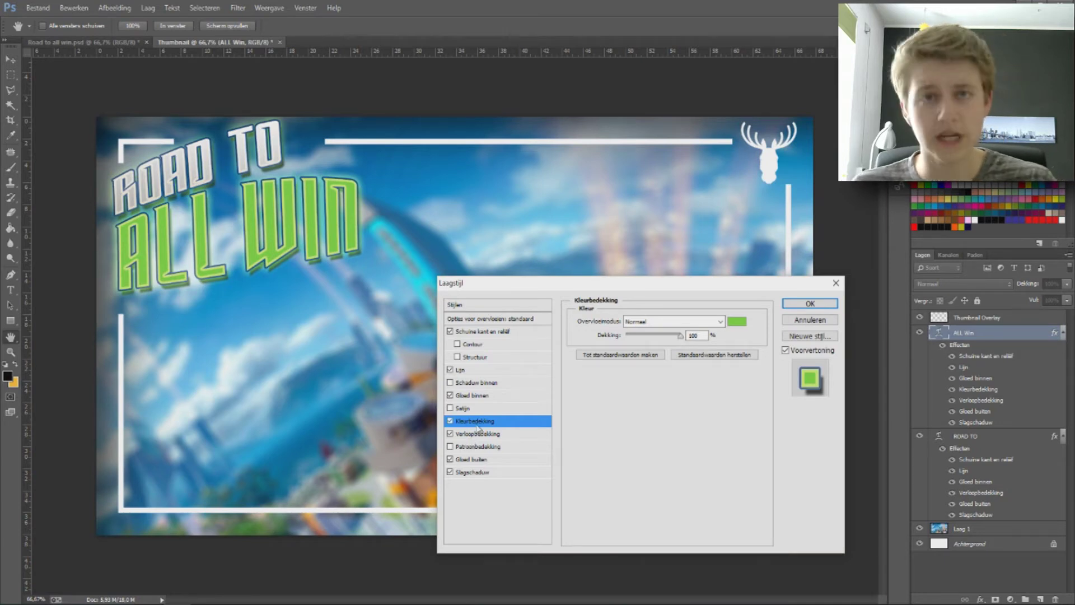
left_click(449, 421)
left_click(449, 422)
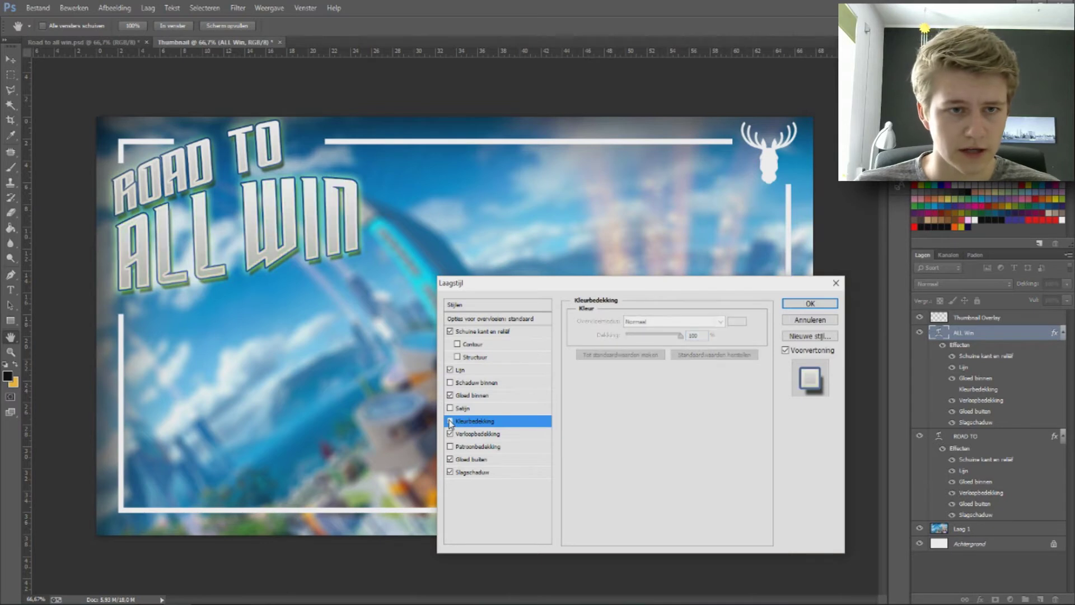
left_click(450, 421)
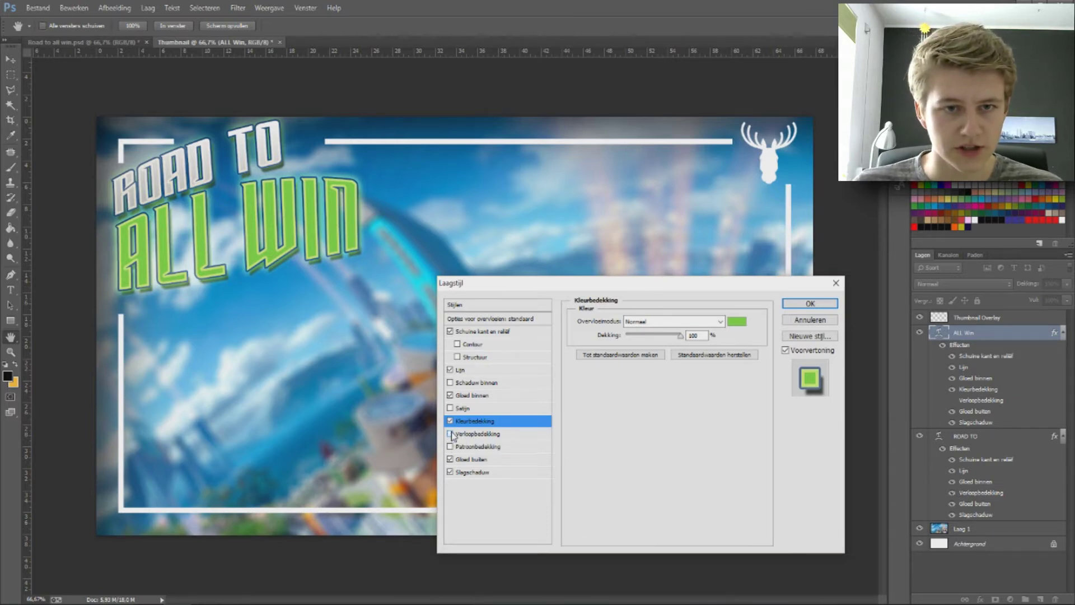
left_click(455, 435)
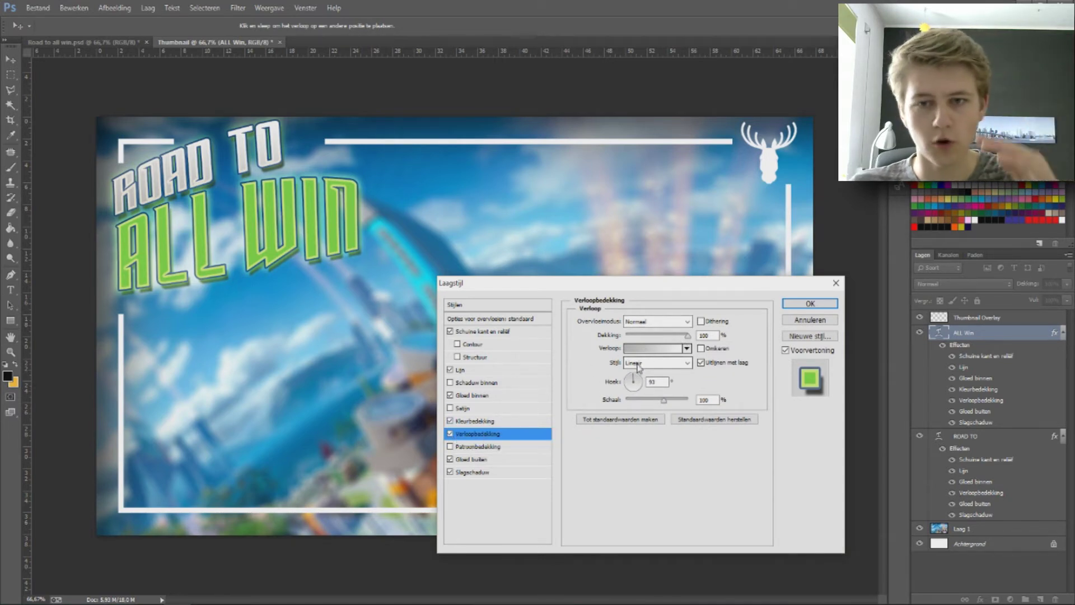
left_click(451, 436)
key("space")
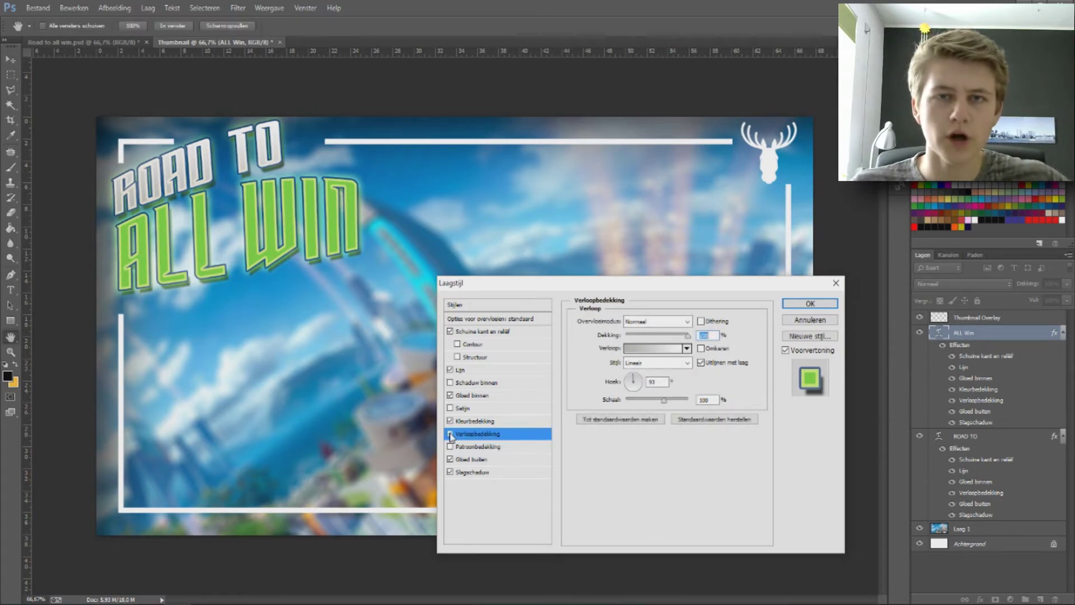
left_click(450, 434)
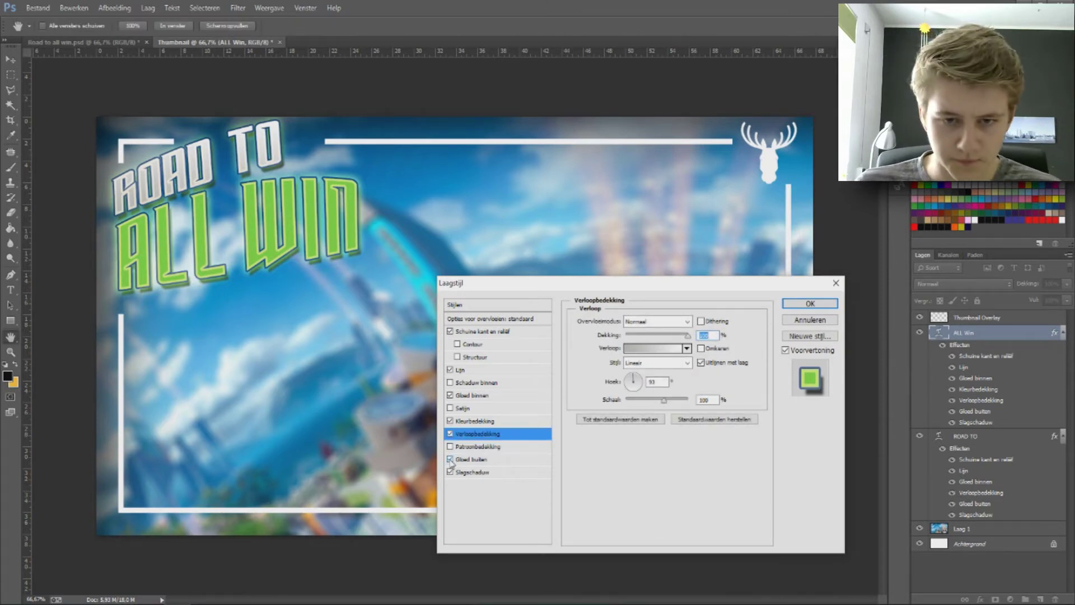
- Compare outer glow and drop shadow on and off, keep both, and apply the style
left_click(451, 460)
left_click(451, 460)
left_click(450, 460)
left_click(451, 460)
left_click(468, 460)
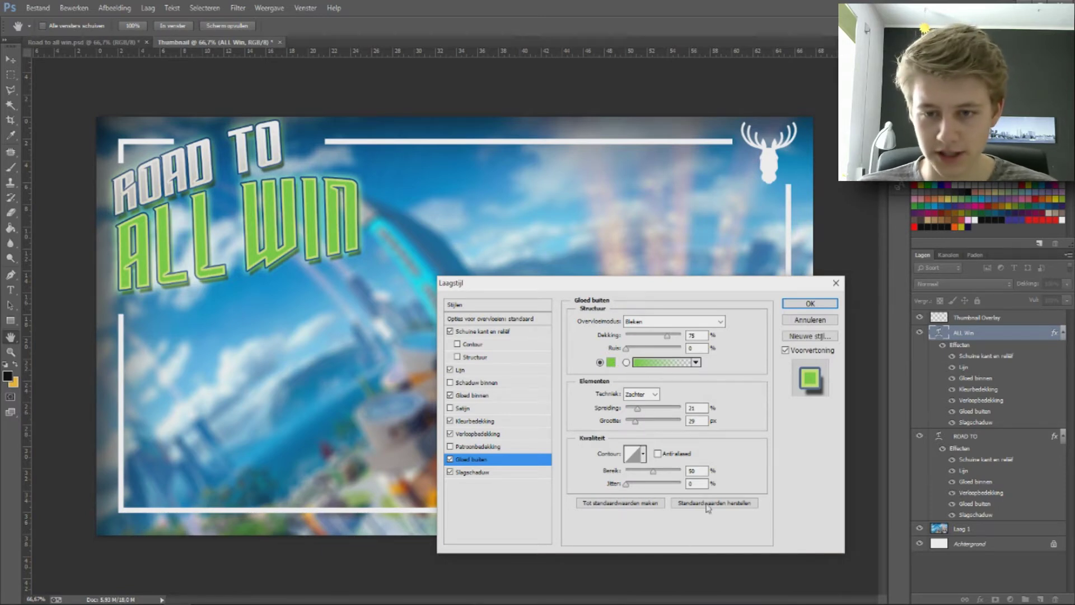
left_click(470, 472)
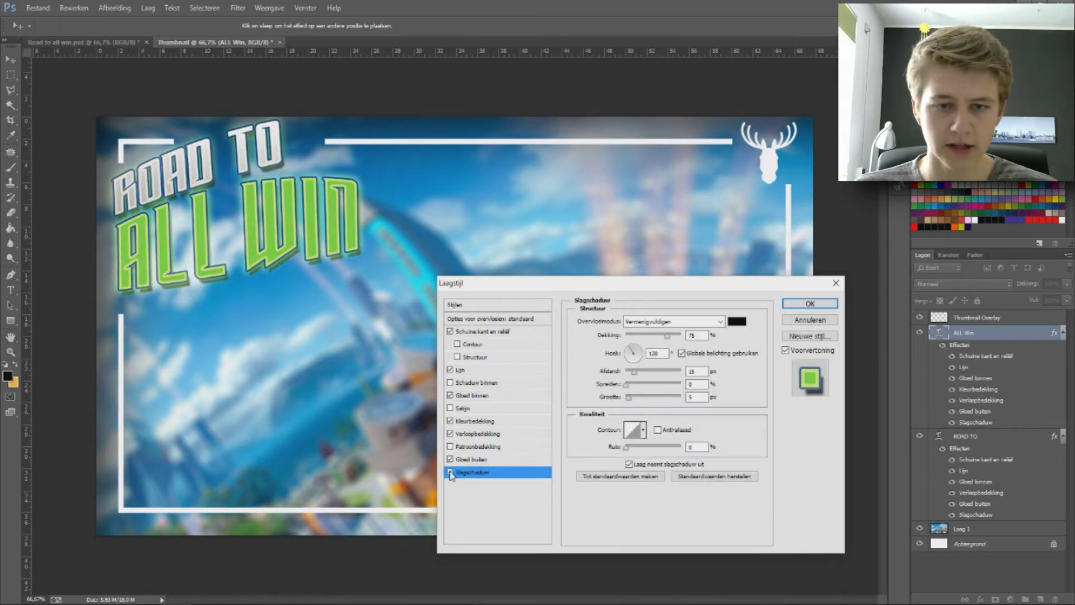
left_click(451, 473)
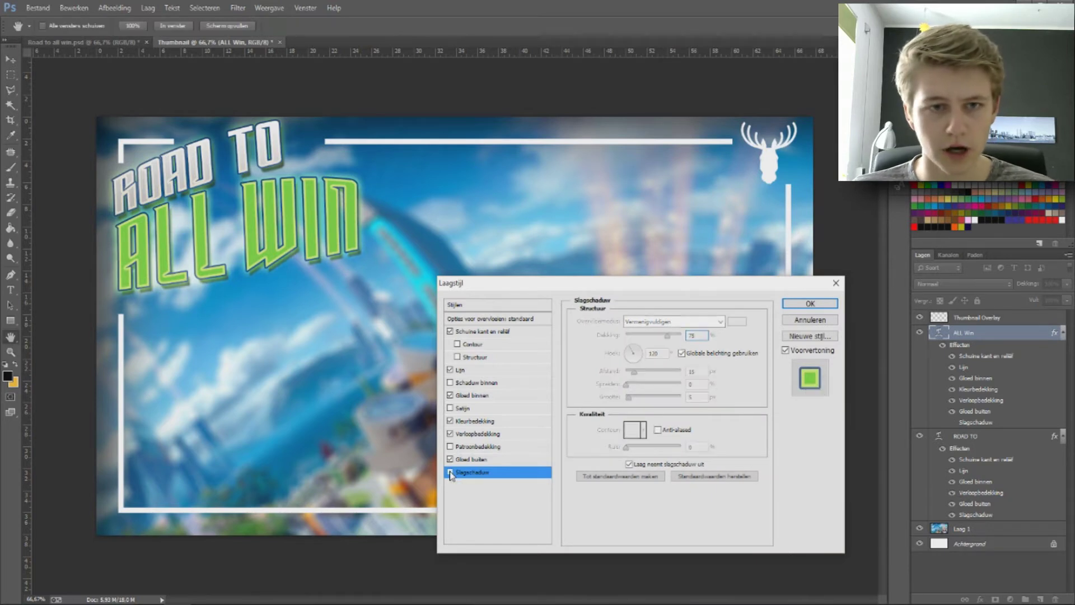
left_click(451, 474)
left_click(451, 473)
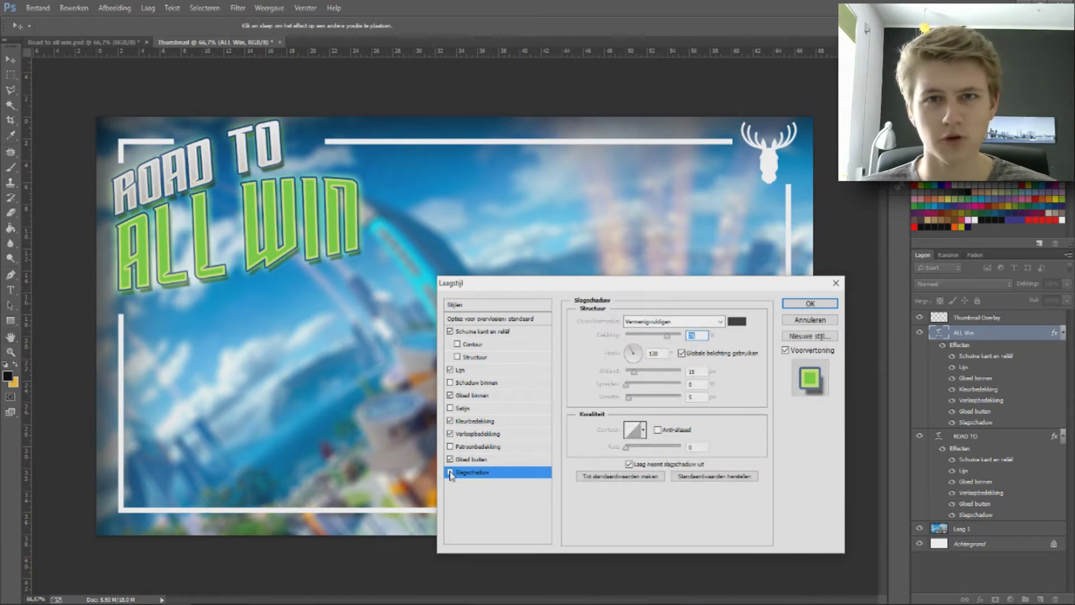
left_click(451, 473)
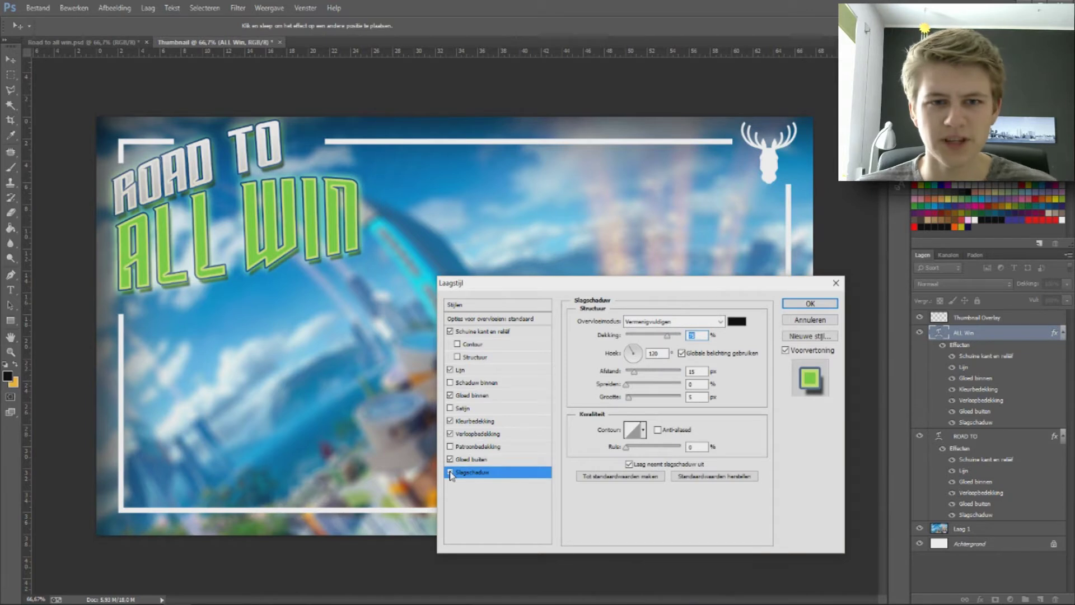
left_click(810, 303)
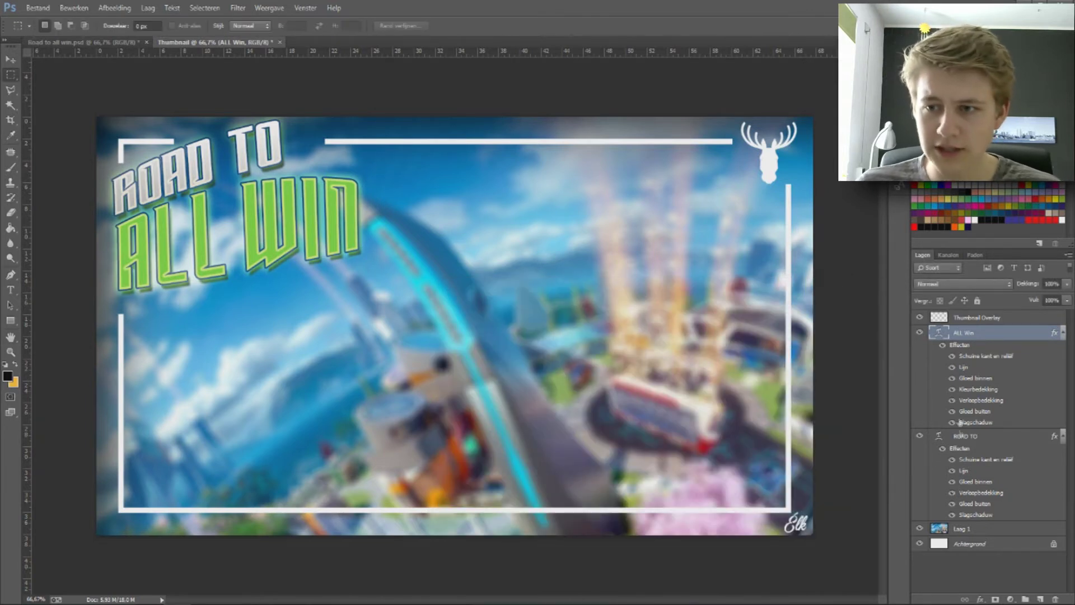
left_click(973, 442)
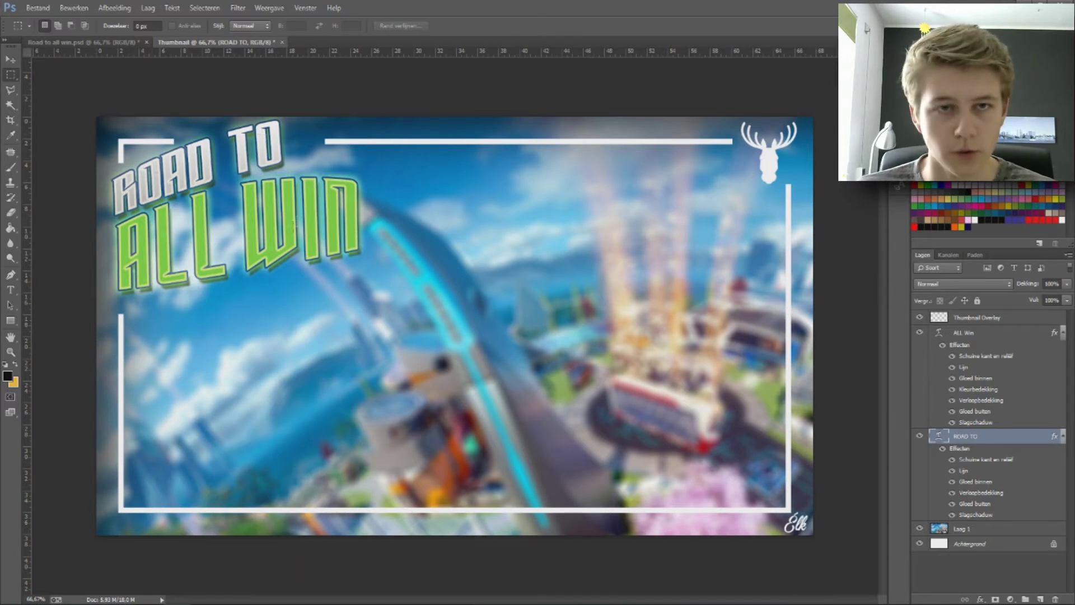
left_click(10, 290)
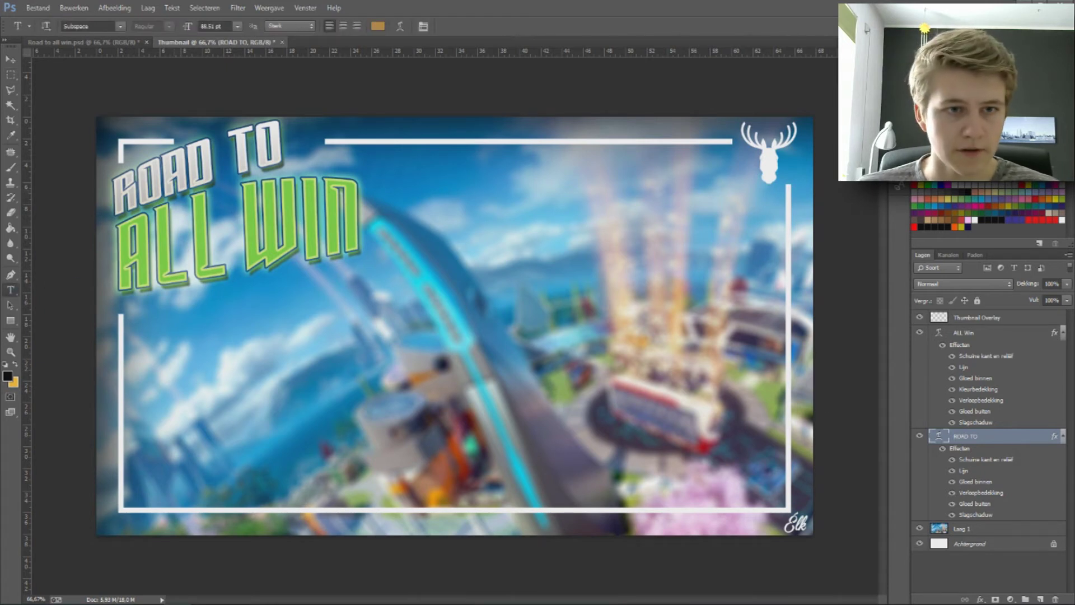
left_click(191, 161)
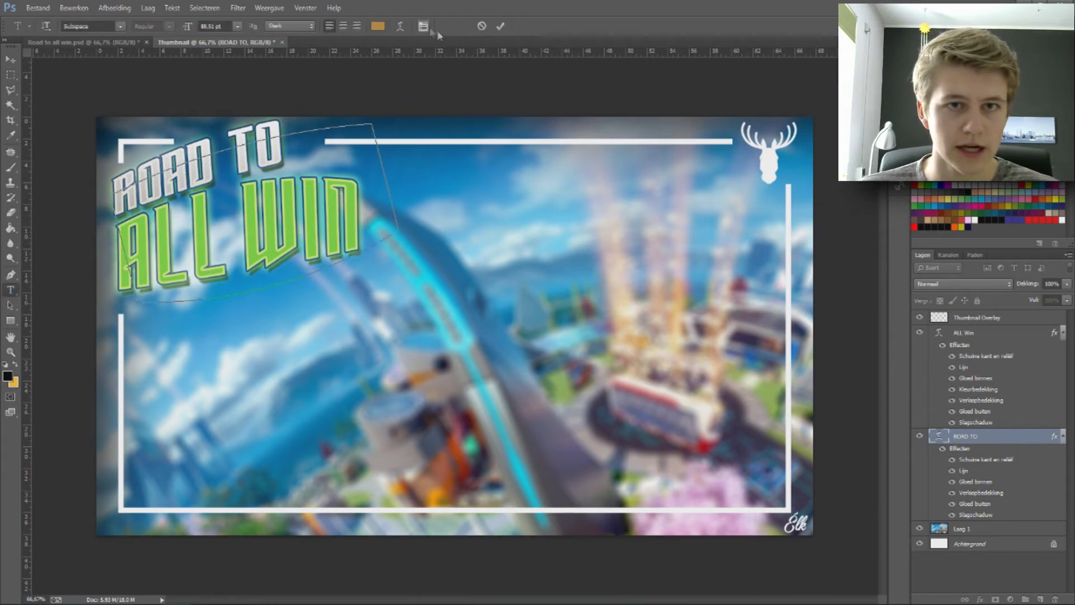
left_click(401, 26)
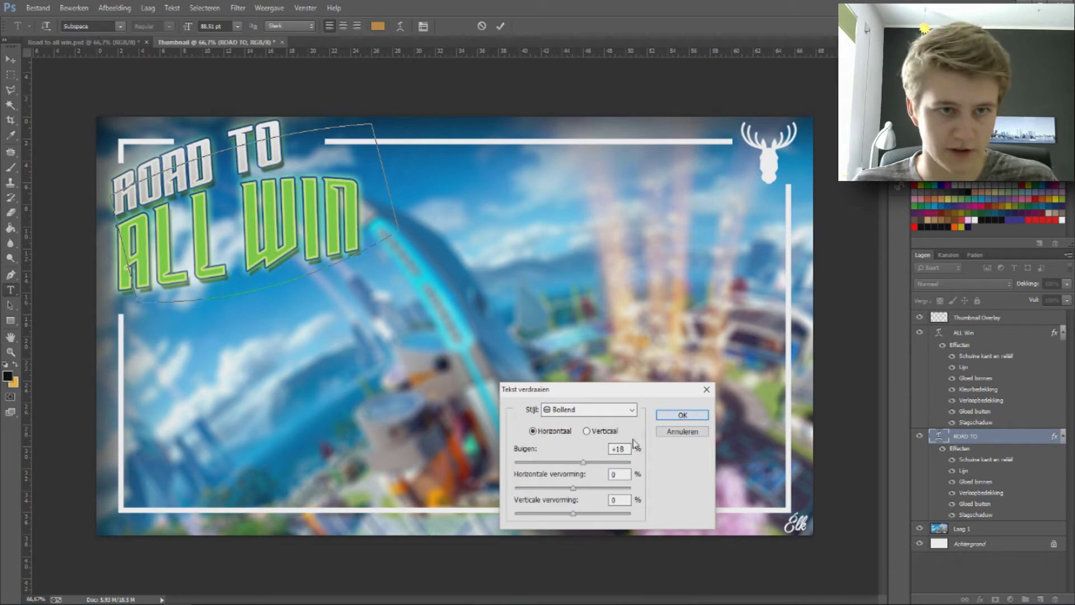
left_click_drag(583, 462, 595, 462)
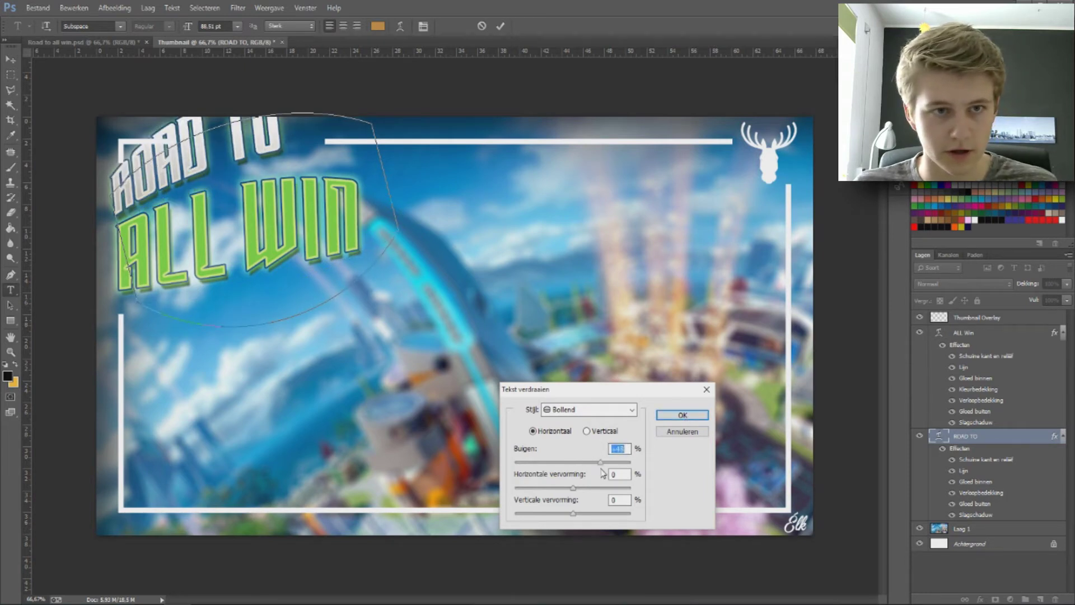
key("Return")
left_click(482, 26)
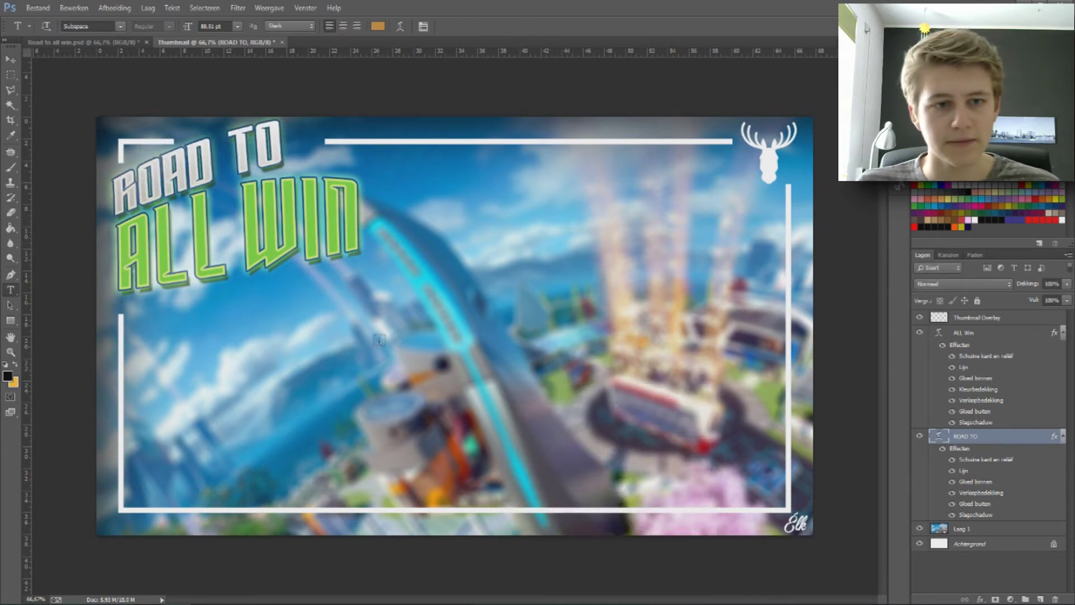
- Duplicate the green #1 text layer from Road to all win into the Thumbnail document
left_click(102, 43)
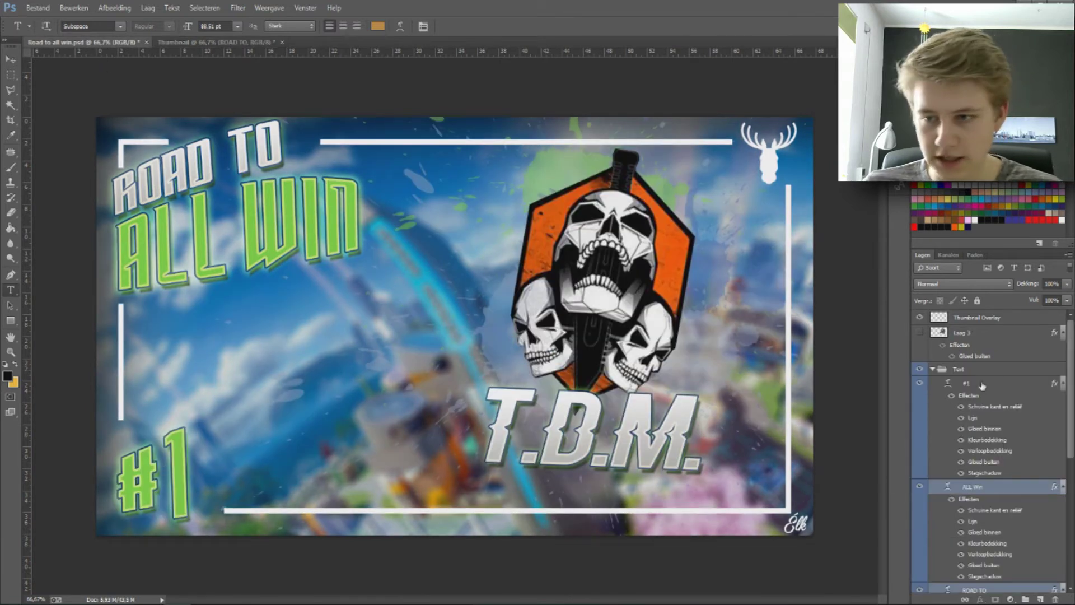
left_click(982, 386)
right_click(982, 386)
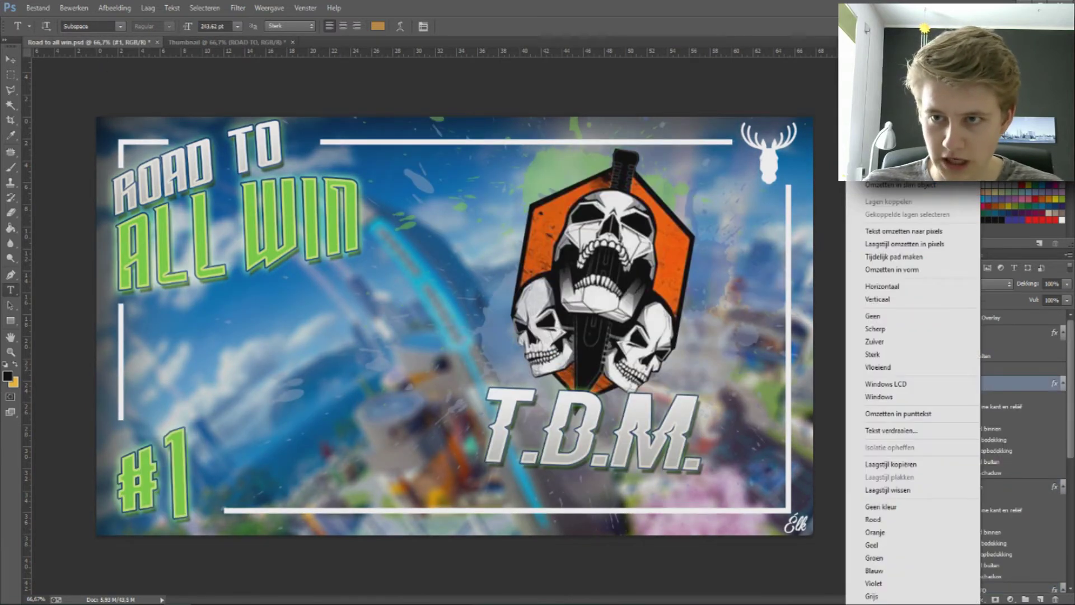
left_click(896, 144)
left_click(503, 235)
left_click(476, 253)
key("Return")
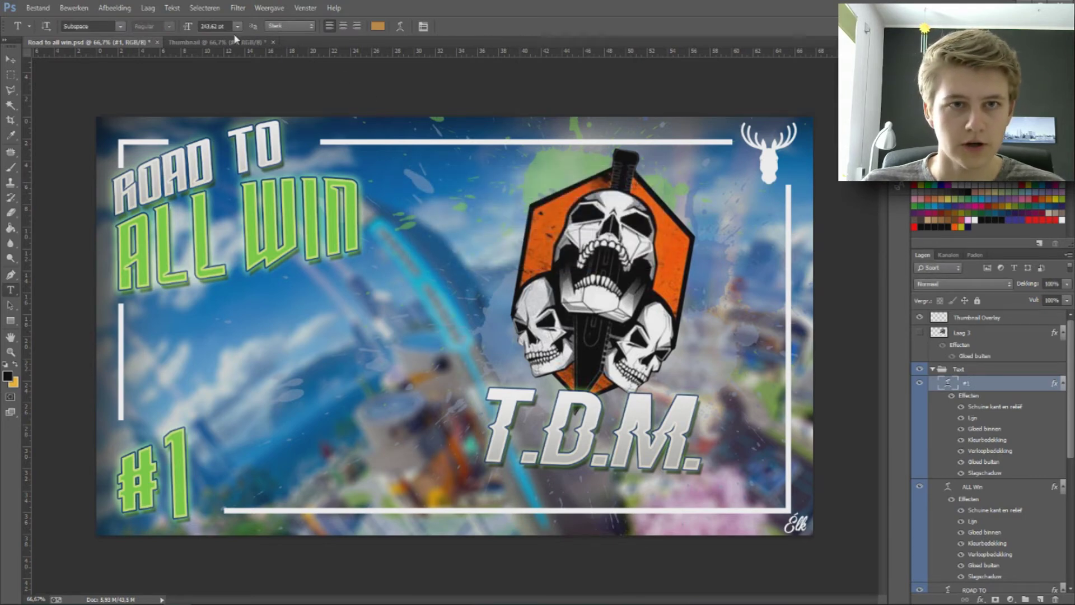
left_click(235, 41)
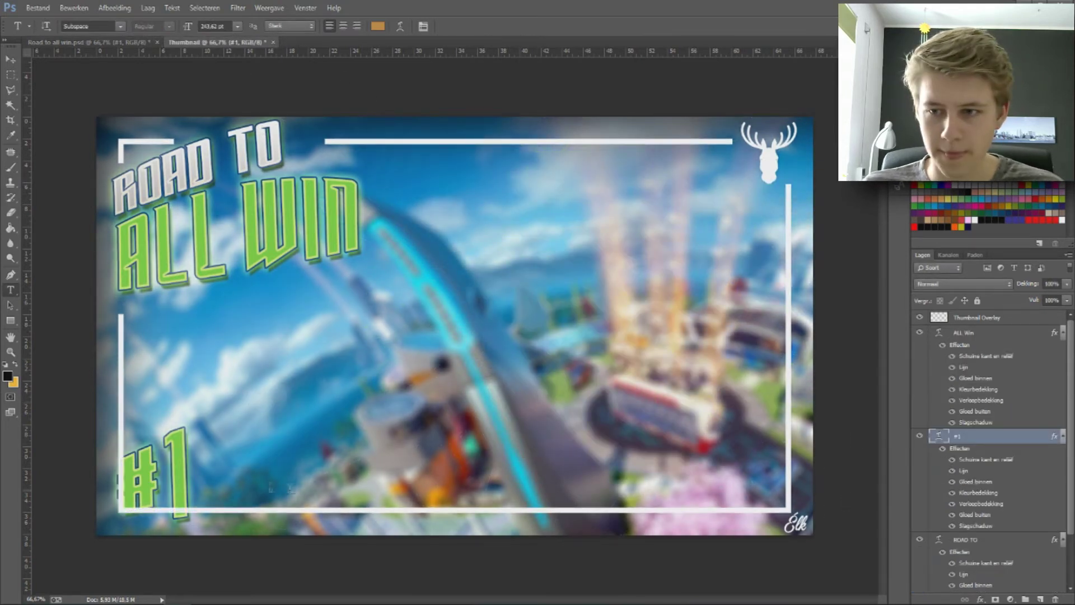
- On the Thumbnail Overlay layer, delete the frame lines inside a marquee around the bottom-left #1
left_click(1010, 322)
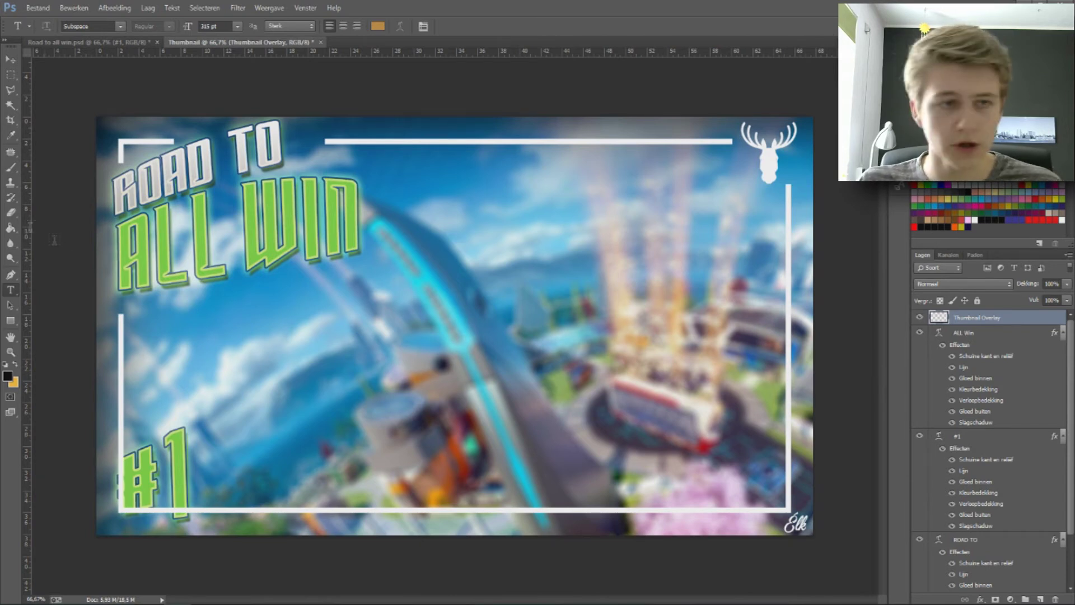
left_click(11, 75)
mouse_move(98, 442)
left_mouse_down()
mouse_move(242, 535)
mouse_move(190, 492)
left_mouse_up()
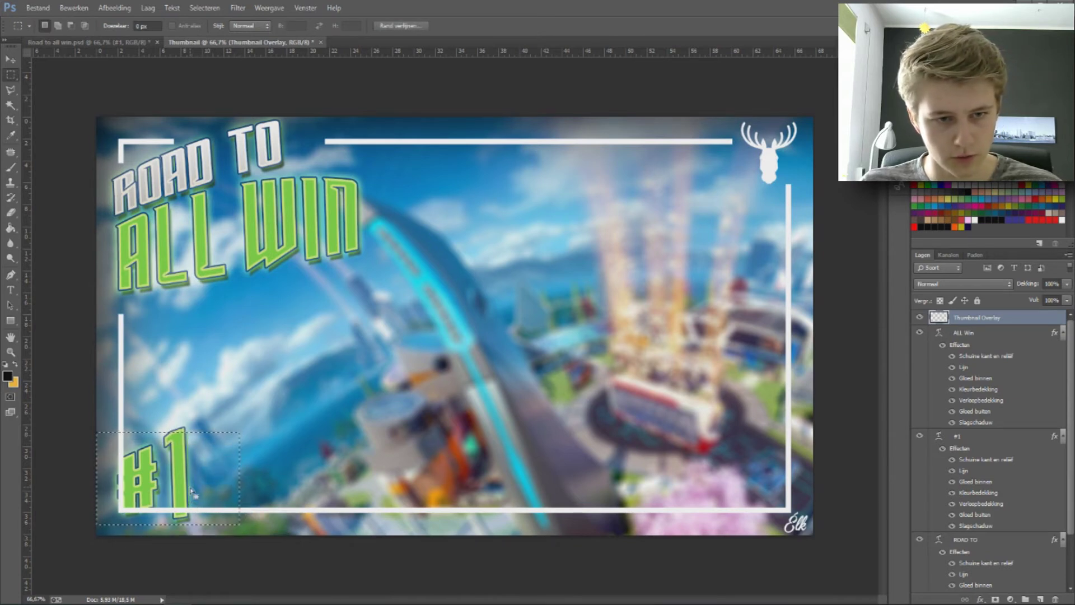
key("Delete")
key("ctrl+d")
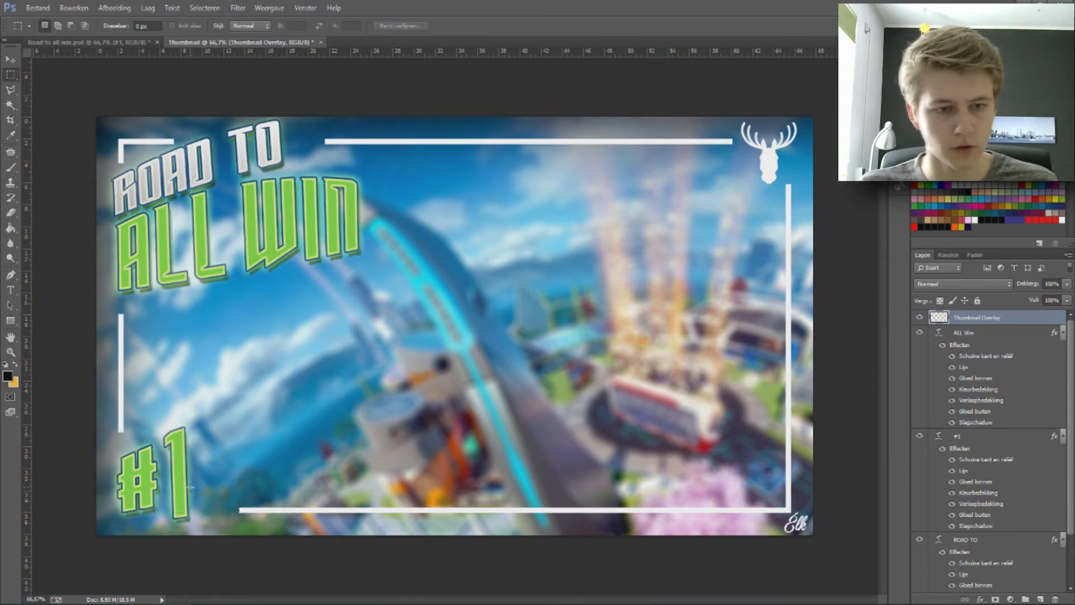
left_click(973, 335)
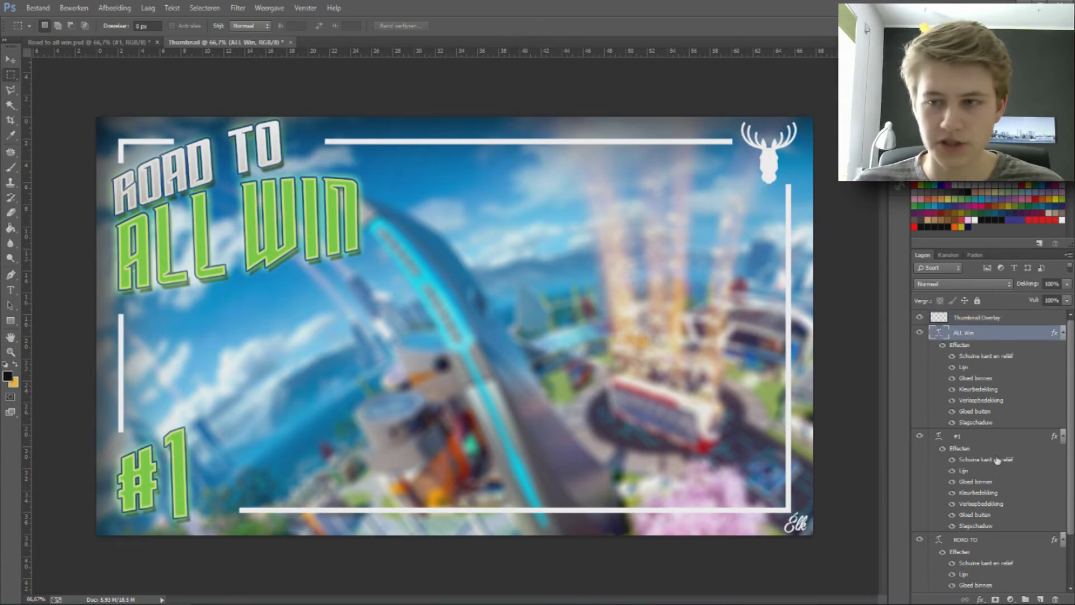
- Group the ALL Win, #1 and ROAD TO text layers together
left_click(980, 437, "ctrl")
left_click(991, 541, "ctrl")
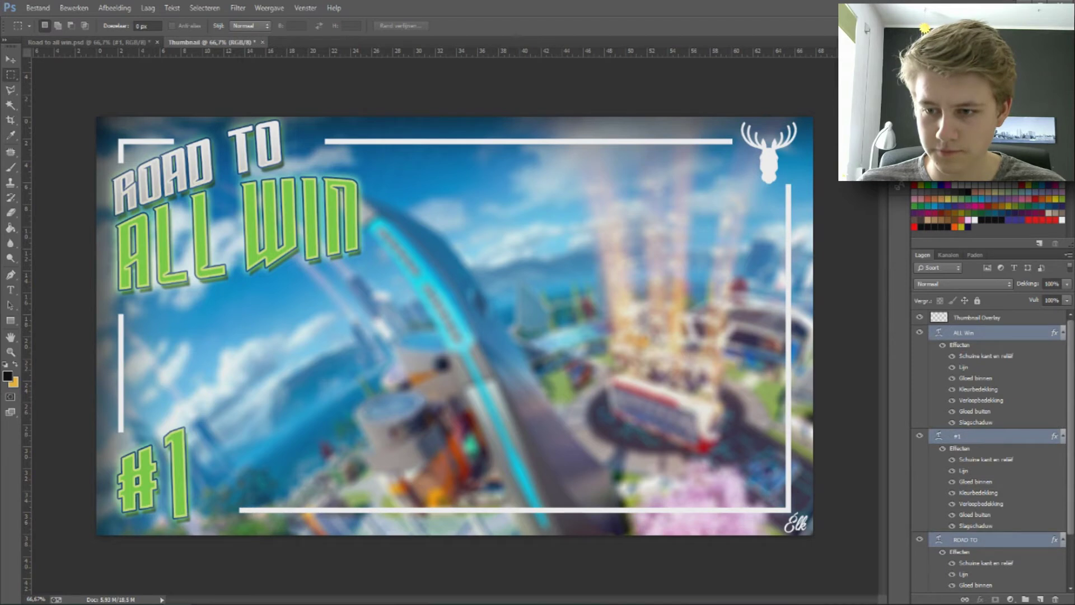
left_click(1026, 600)
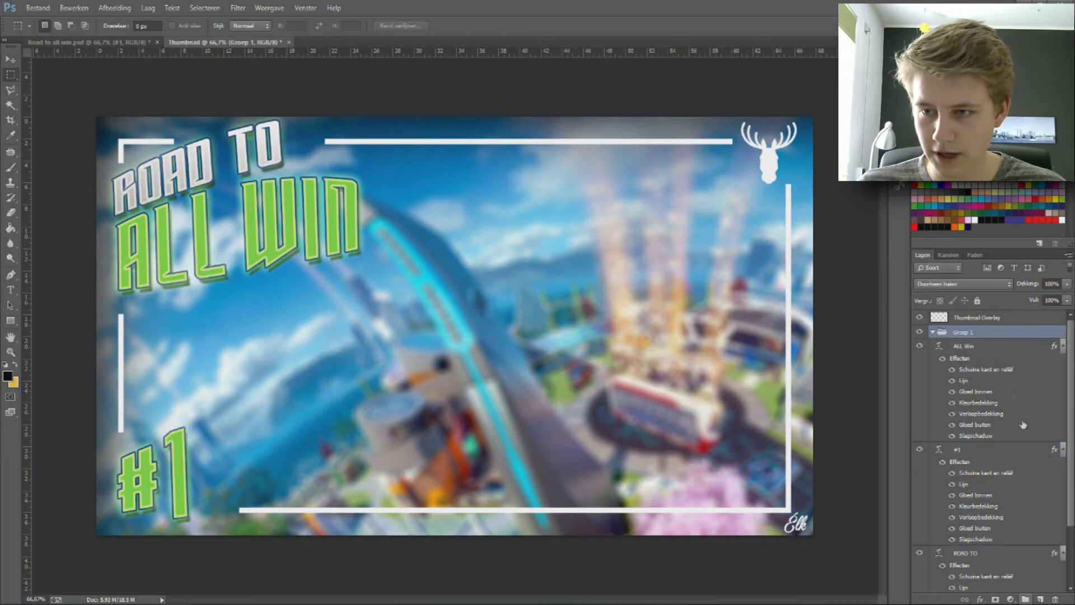
left_click(983, 350)
left_click(984, 452, "ctrl")
left_click(987, 555, "ctrl")
mouse_move(994, 351)
left_mouse_down()
mouse_move(995, 377)
mouse_move(964, 333)
left_mouse_up()
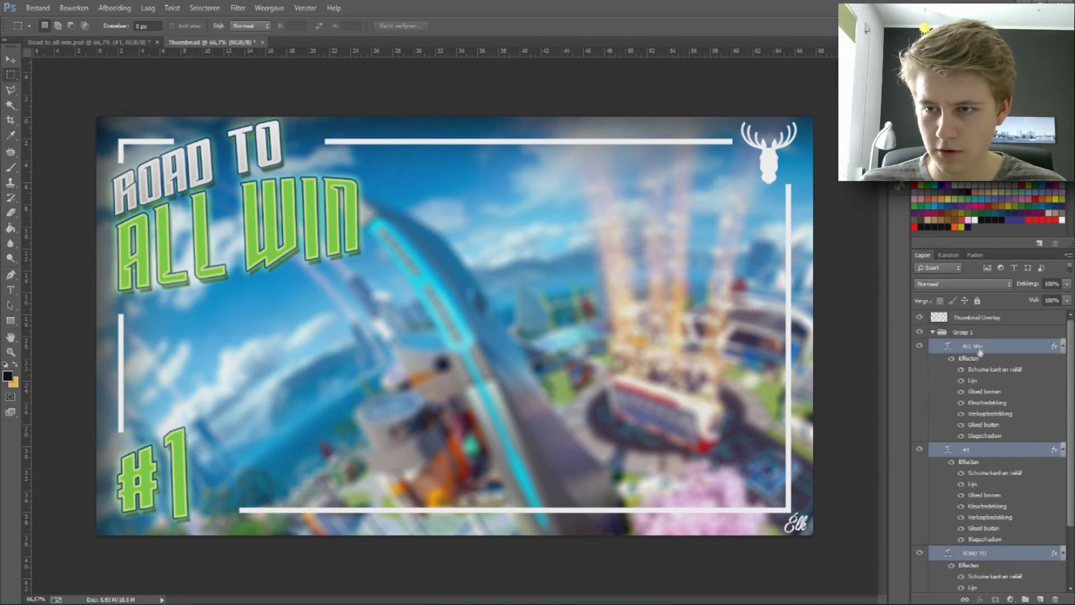
- Give the new group a blue colour label and rename it Tekst
right_click(998, 334)
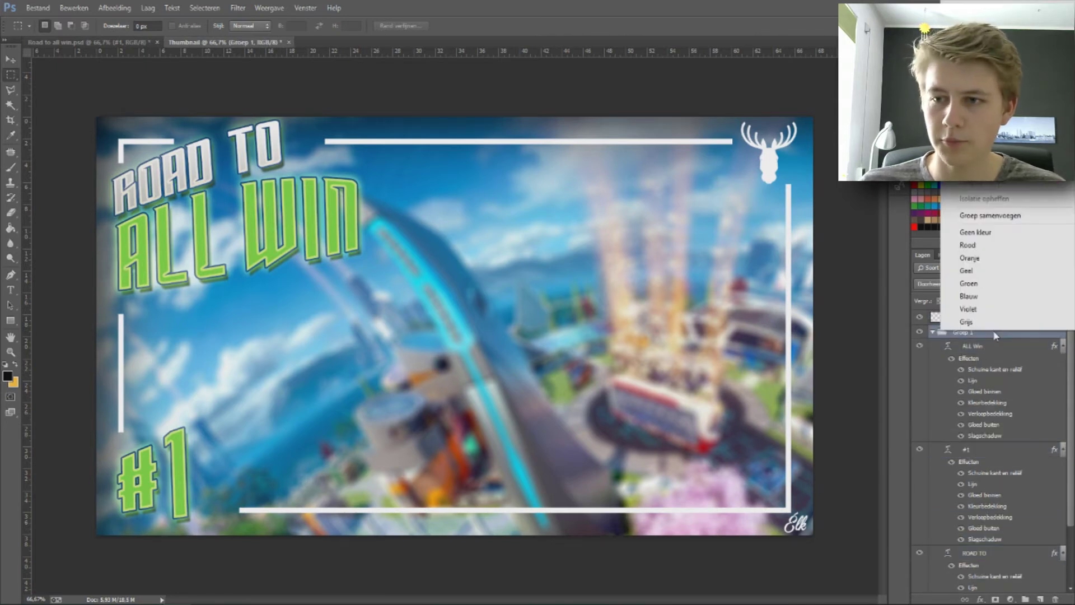
left_click(979, 296)
left_click(933, 333)
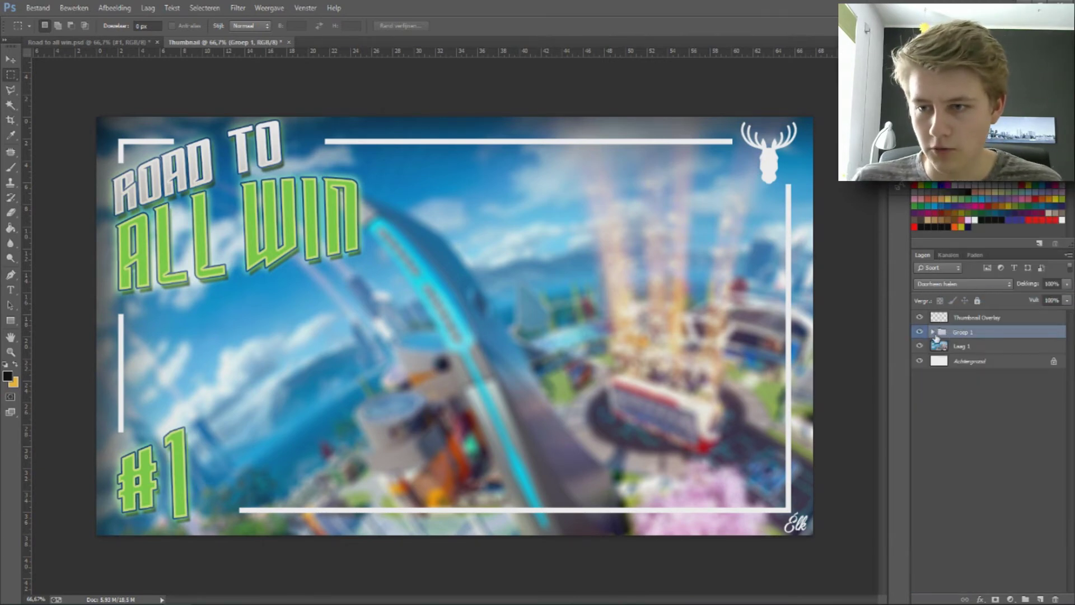
left_click(933, 333)
double_click(962, 332)
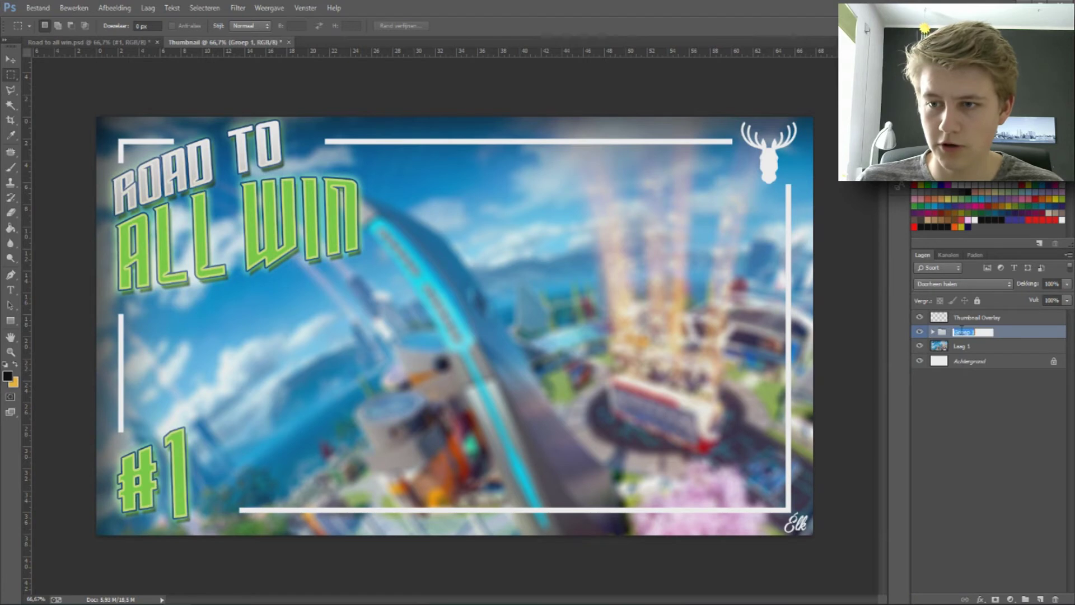
type("Tekst")
key("Return")
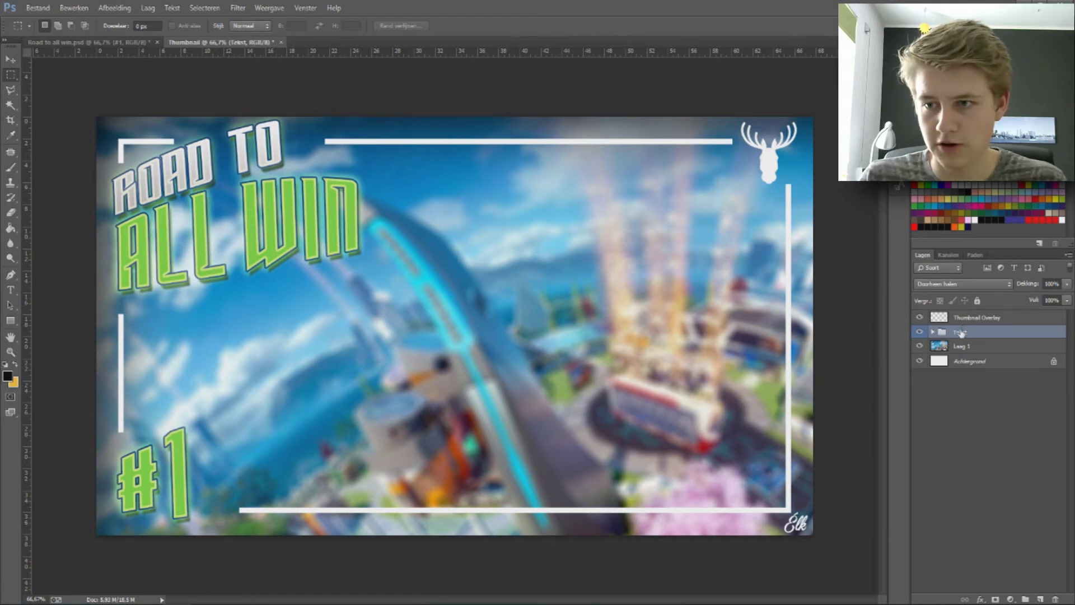
left_click(935, 333)
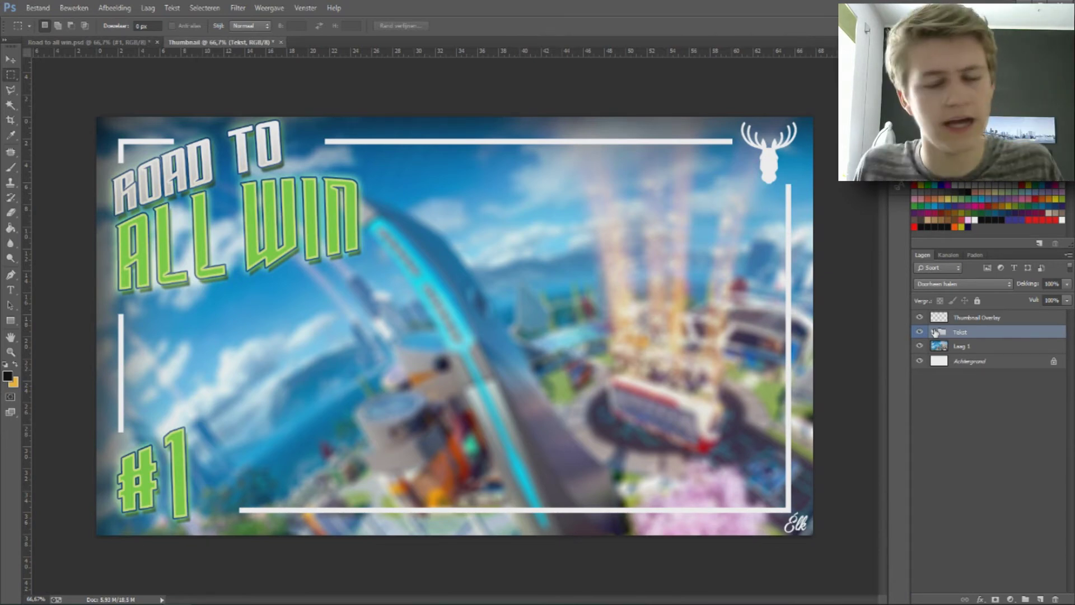
left_click(79, 43)
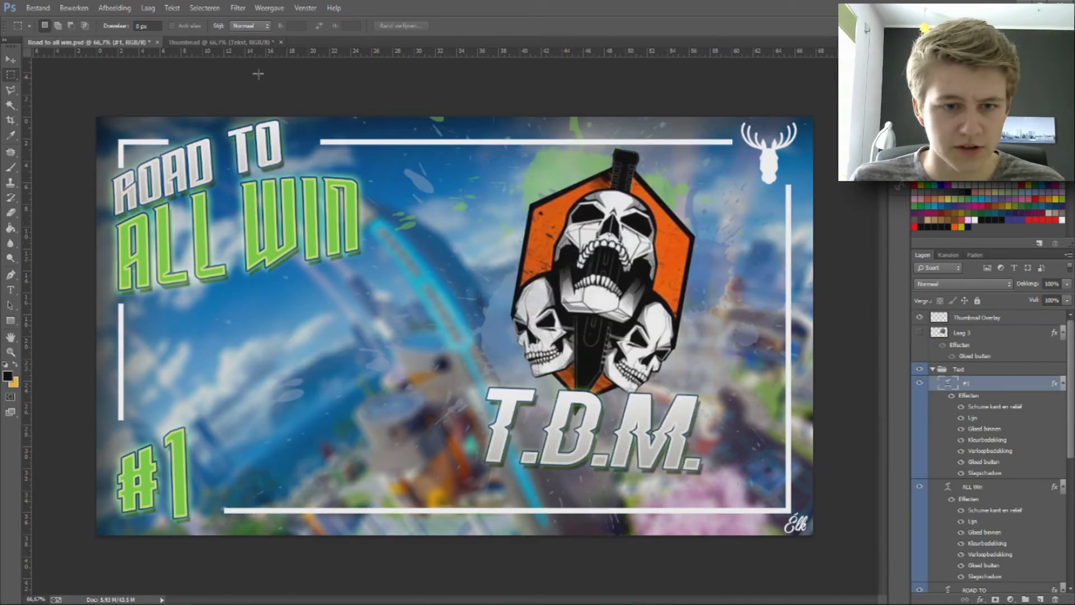
left_click(237, 42)
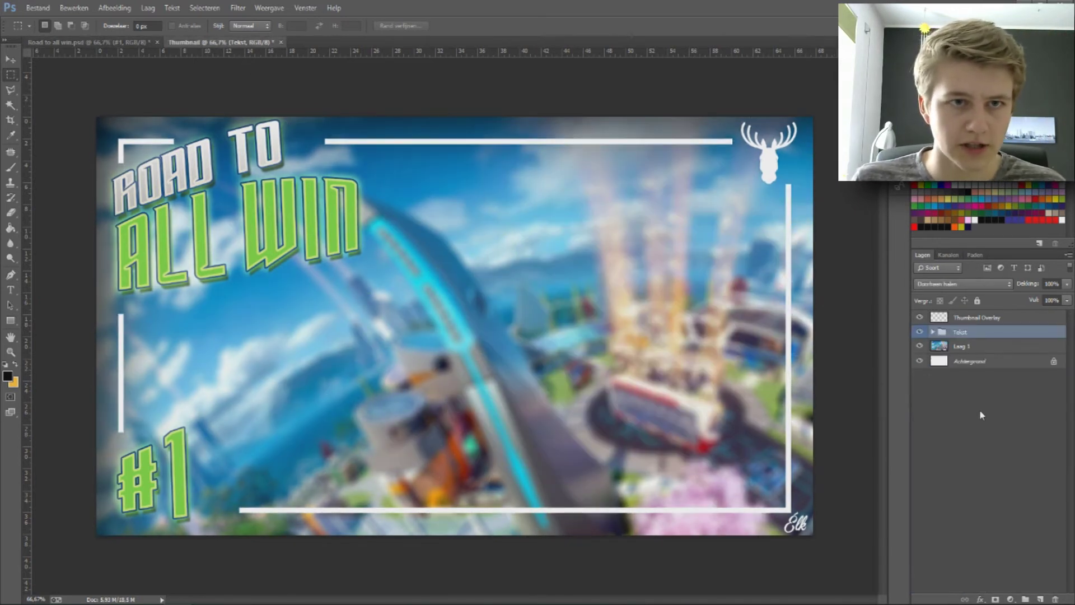
left_click(980, 347)
left_click(1011, 598)
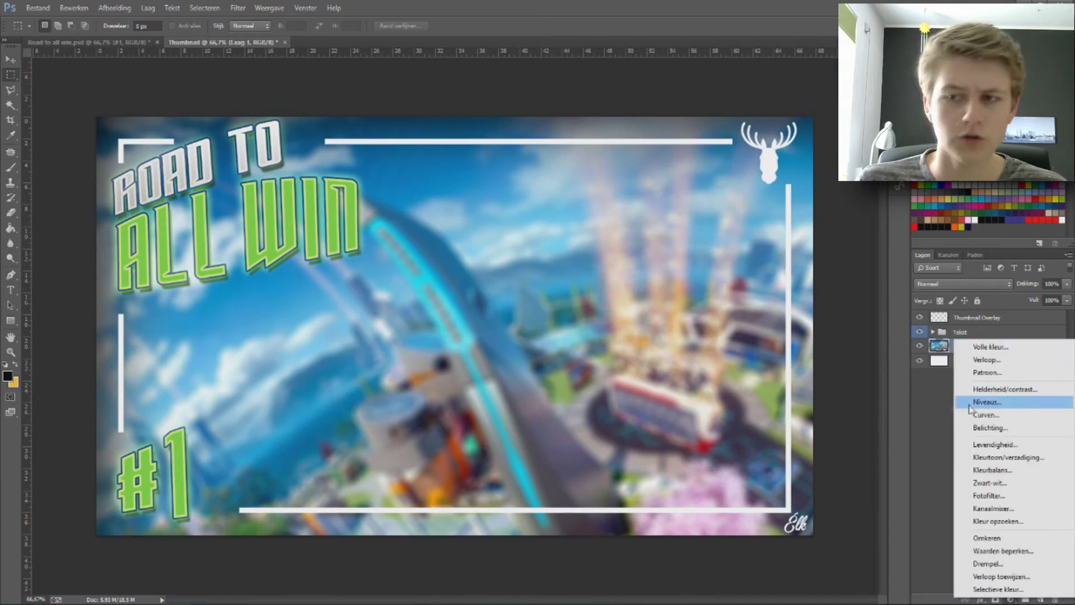
key("Escape")
left_click(104, 48)
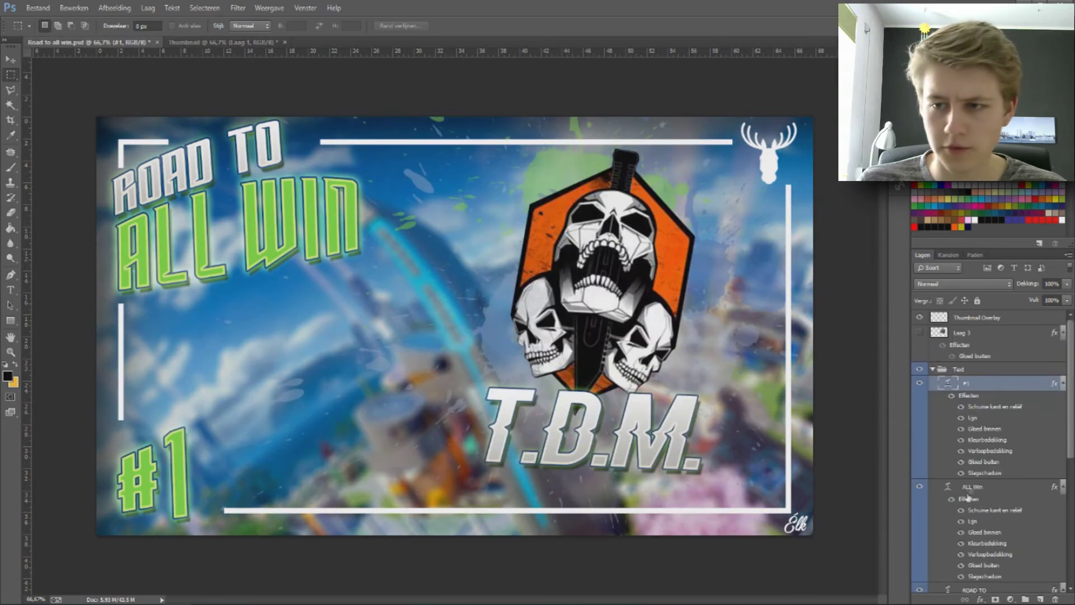
left_click(932, 369)
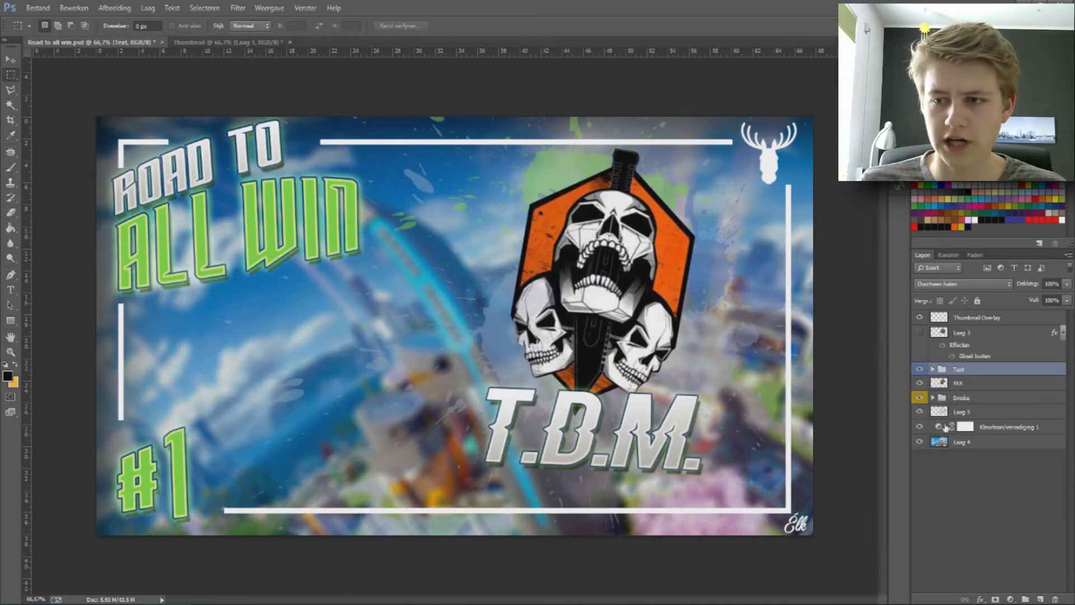
double_click(946, 428)
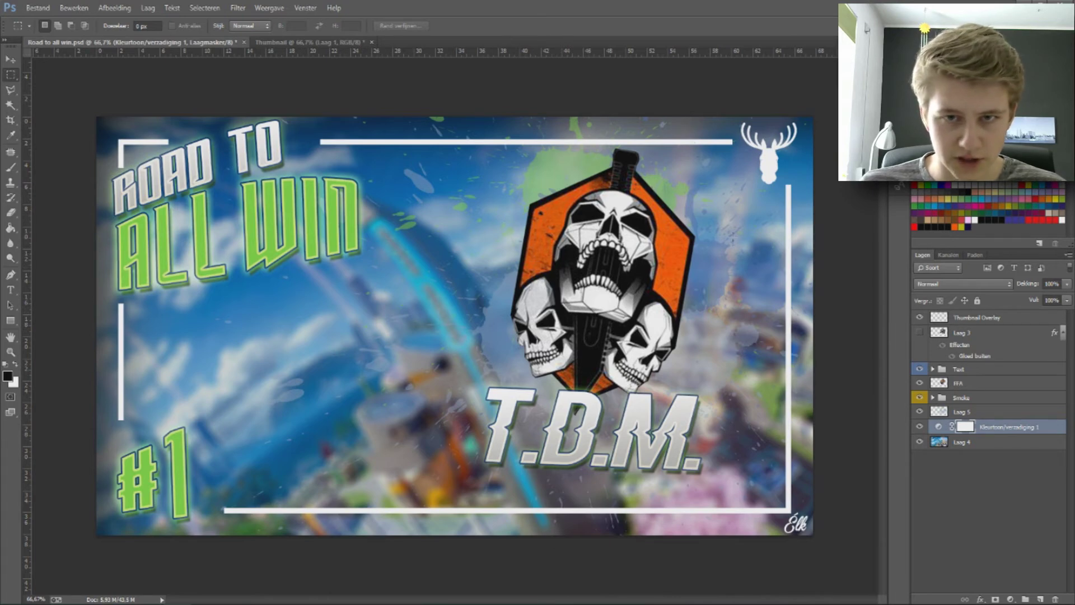
left_click(322, 44)
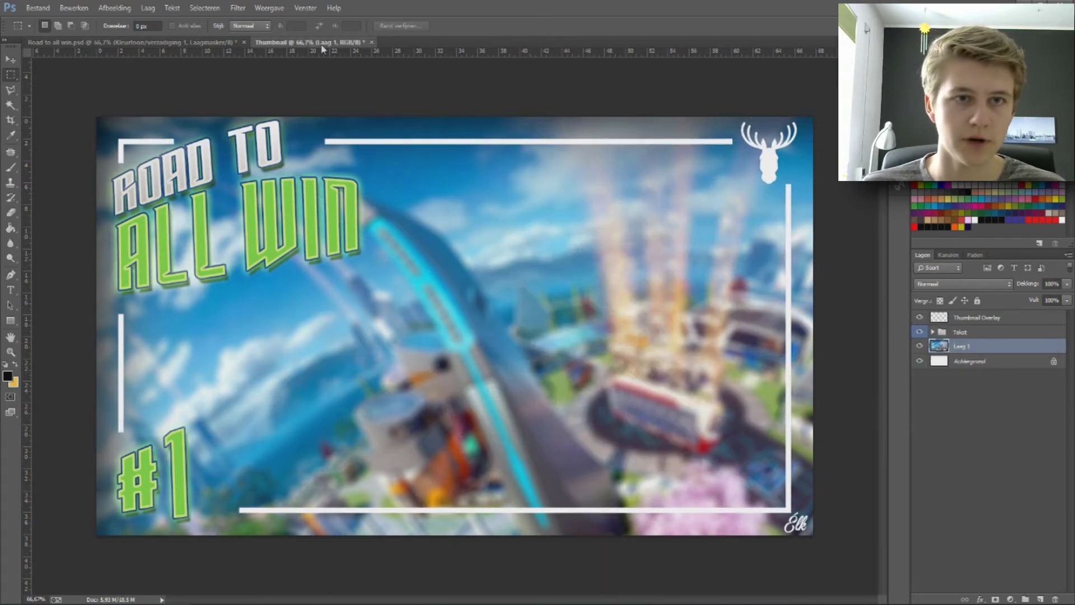
- Add a new empty layer and choose a 2000 px splatter brush preset
left_click(1040, 600)
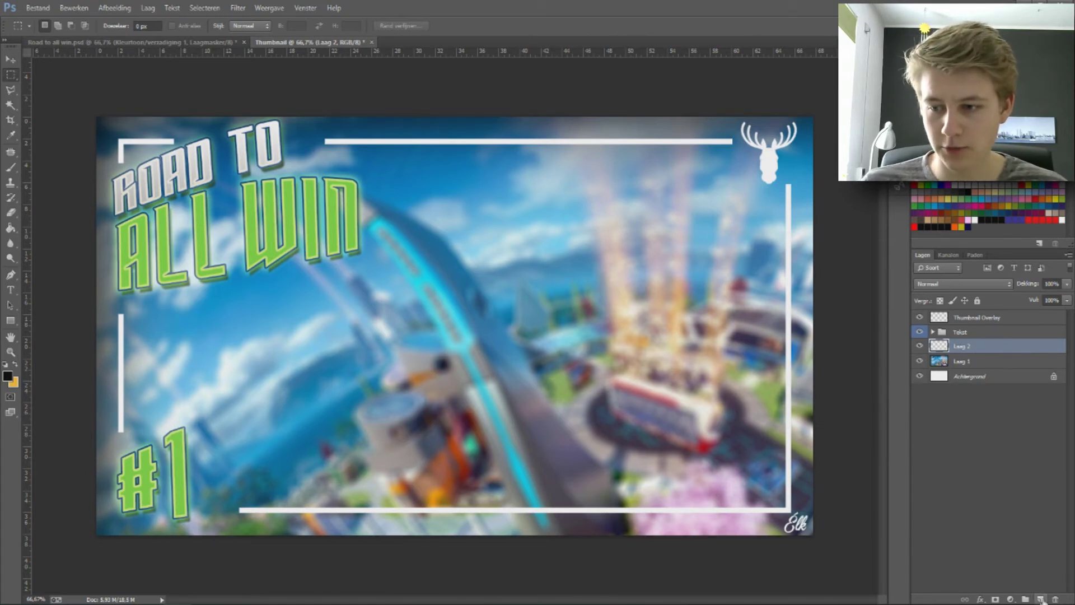
left_click(11, 167)
left_click(56, 26)
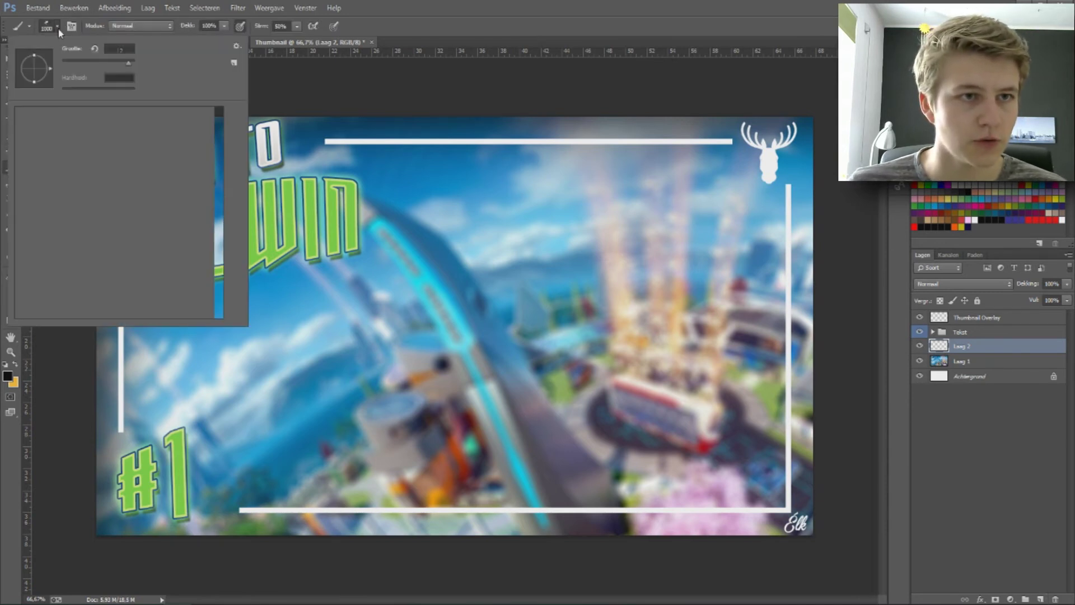
scroll(132, 246, "down", 3)
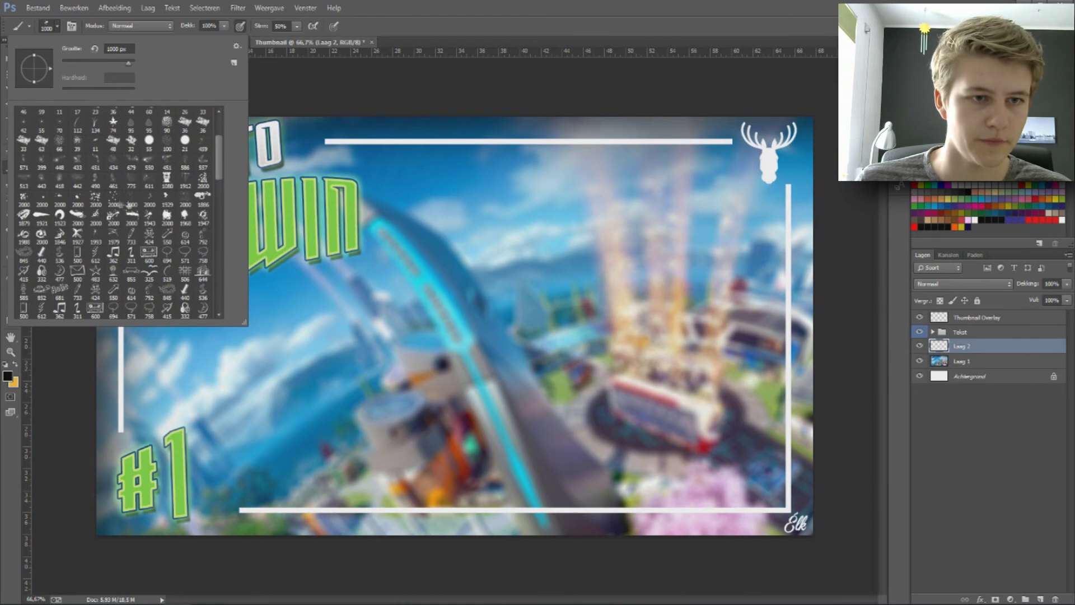
left_click(59, 198)
- Sample the ALL WIN green (#7bd63e) as the foreground colour and slightly shrink the brush
left_click(7, 376)
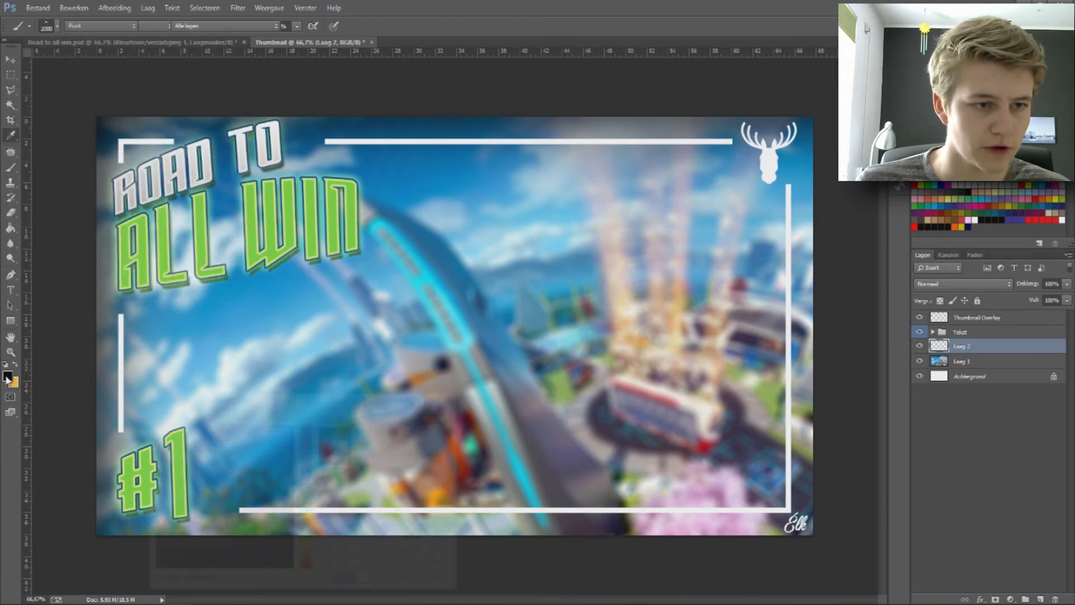
left_click(160, 472)
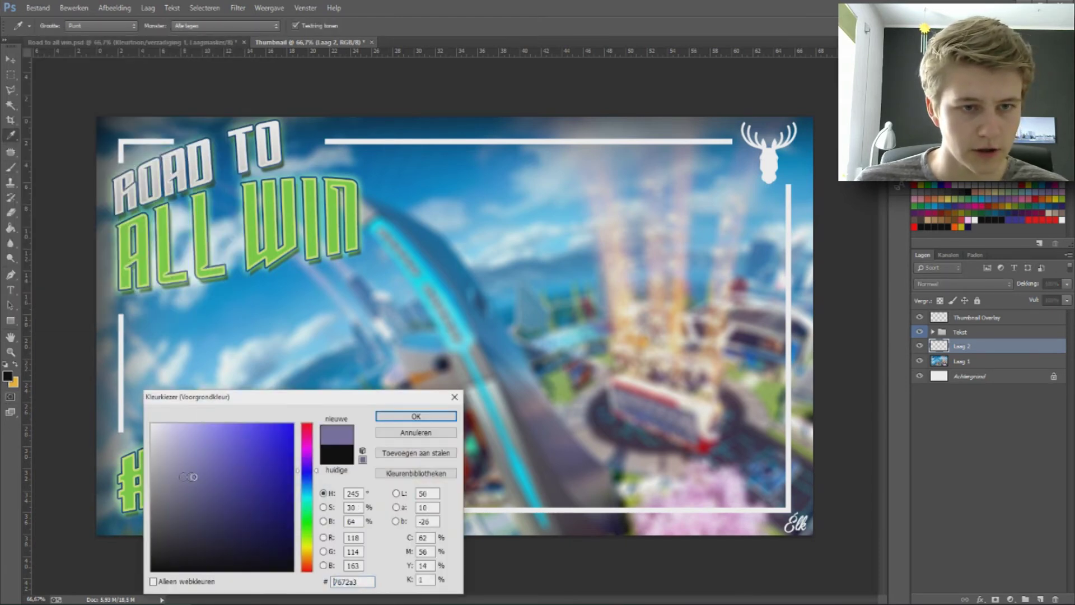
left_click(260, 219)
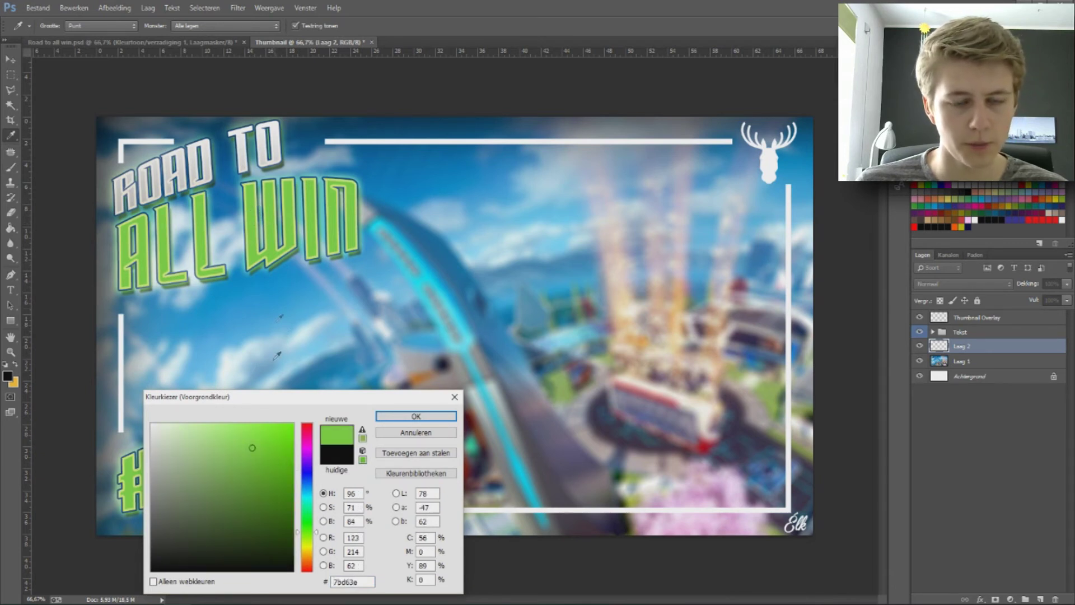
left_click(415, 417)
key("b")
key("bracketleft")
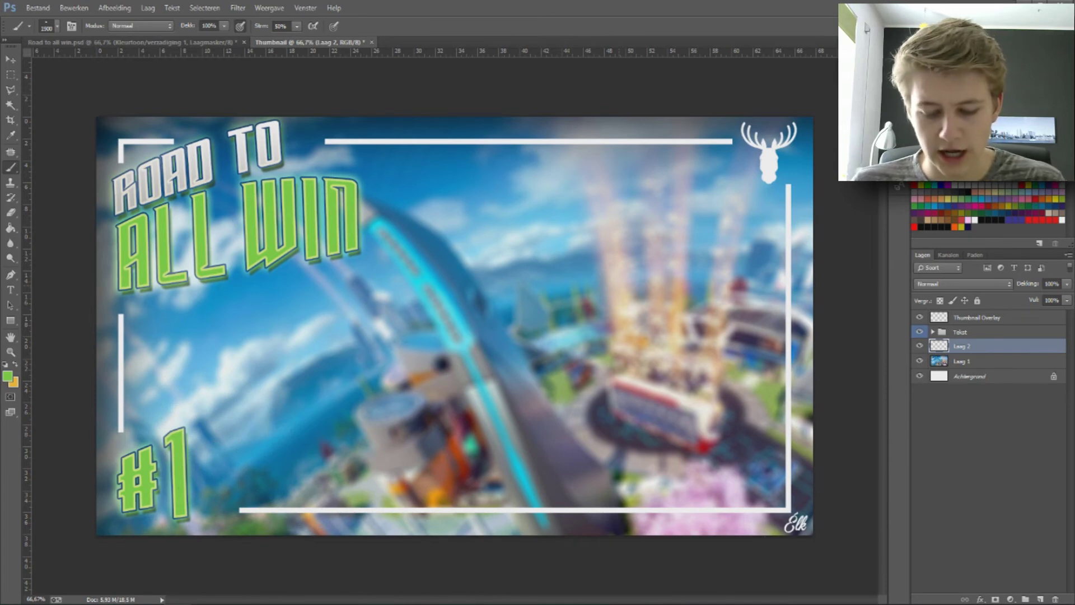
- Paint a smaller green splatter near the centre and set the background colour to deep blue #2548ad
key("bracketleft")
key("bracketleft")
key("bracketleft")
left_click(616, 269)
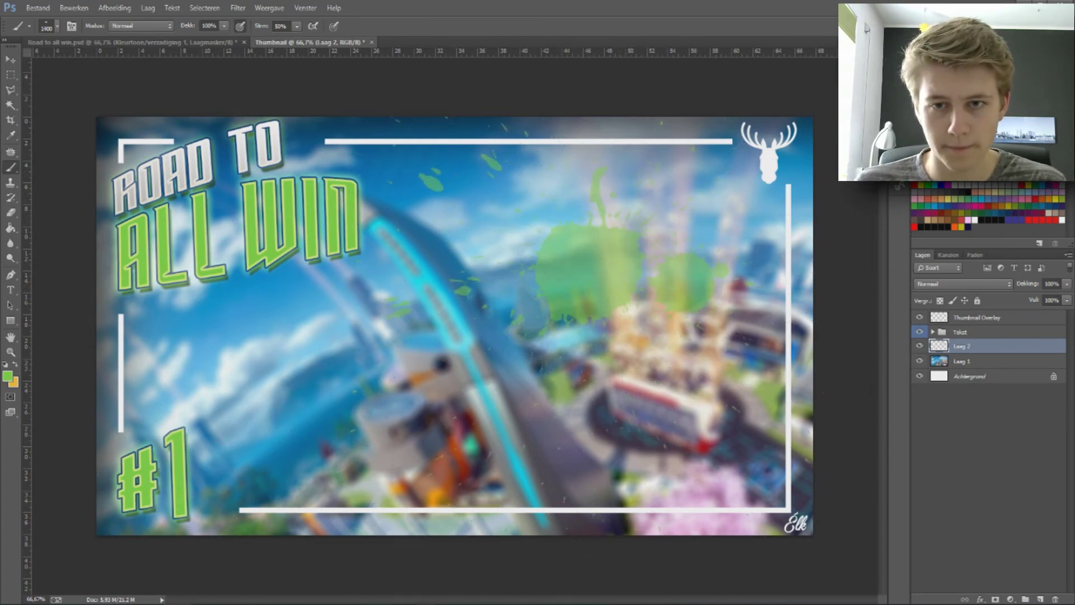
left_click(13, 382)
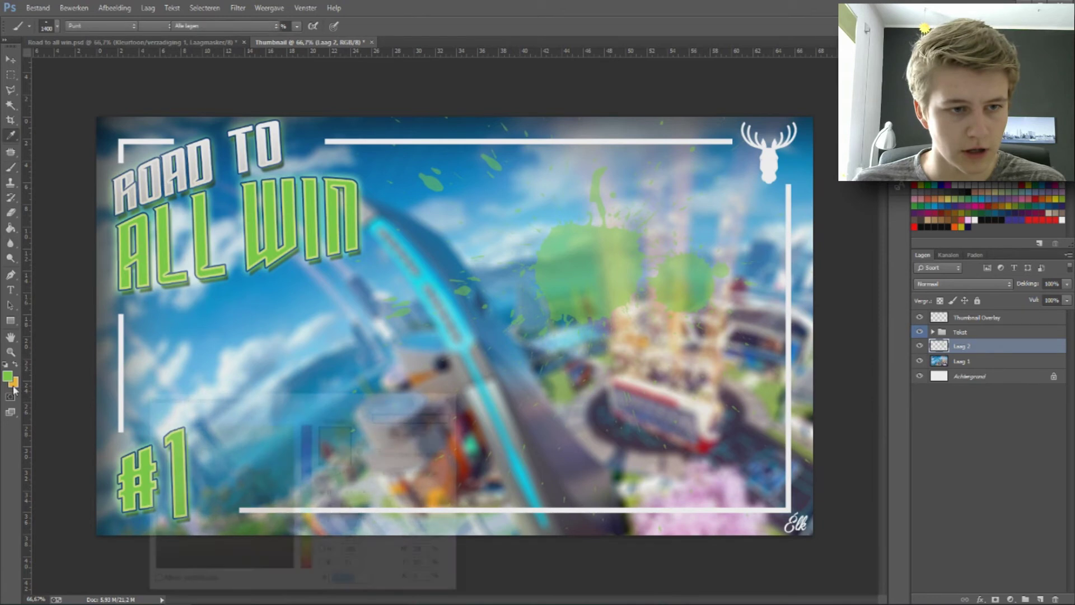
left_click(307, 479)
left_click(263, 471)
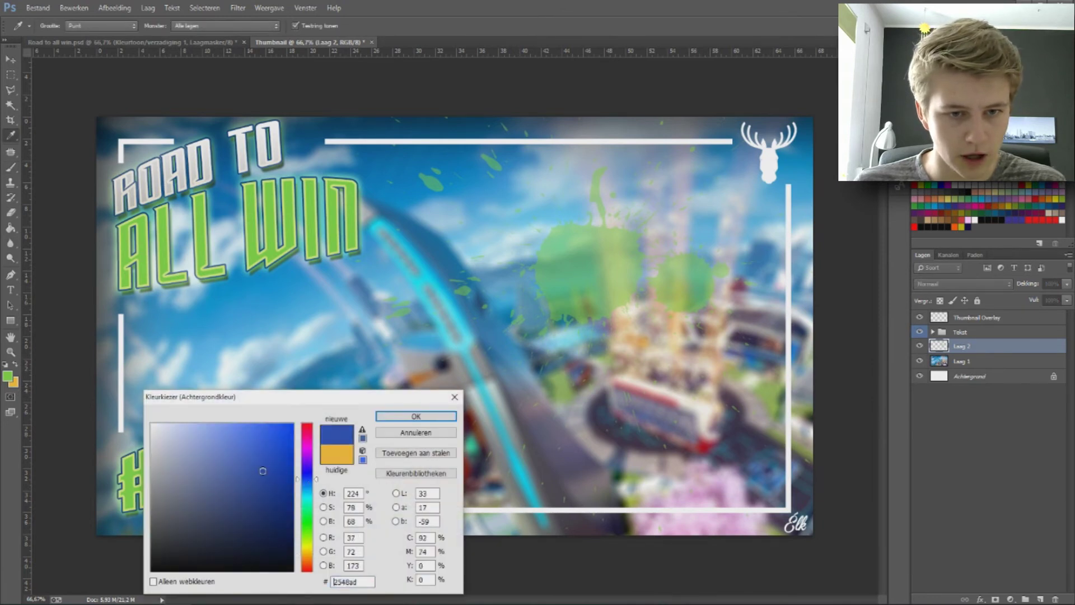
left_click(416, 416)
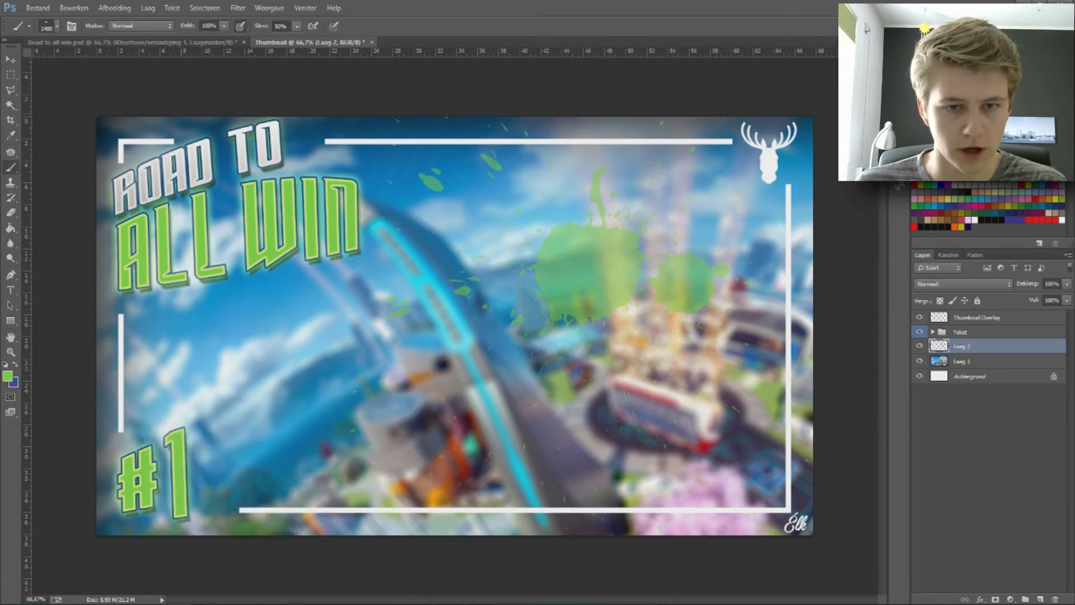
- Pick another 2000 px splatter brush and stamp a blue splatter around the green one
left_click(56, 27)
left_click(42, 198)
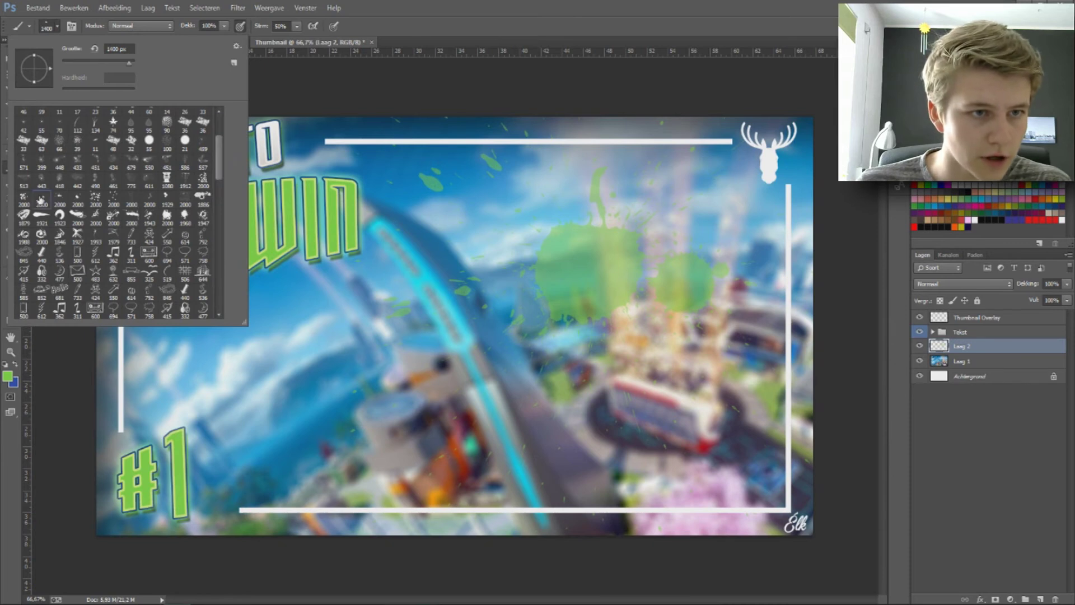
left_click(78, 198)
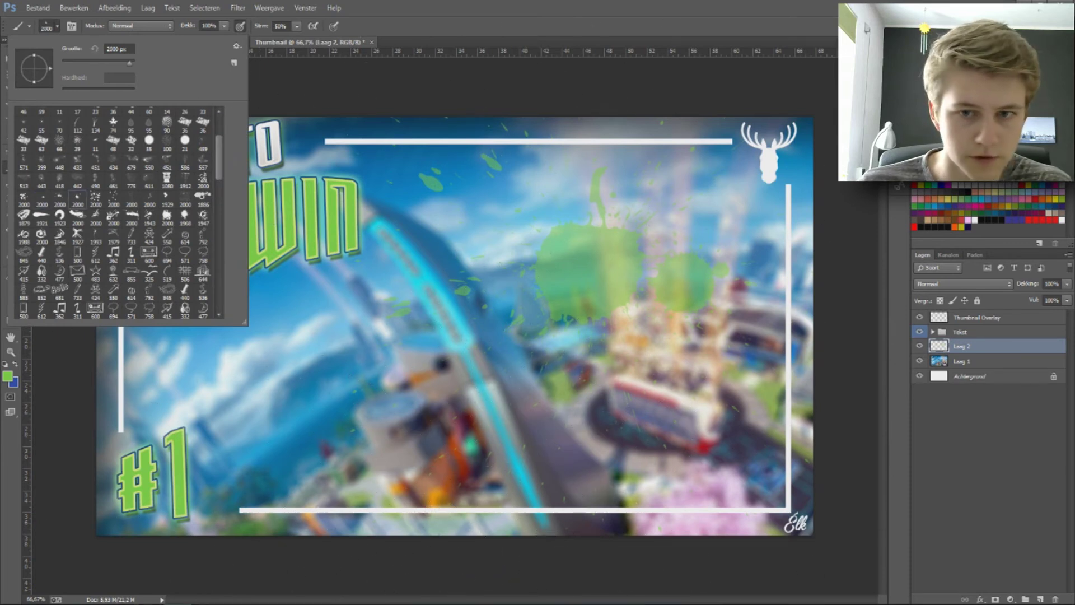
key("Return")
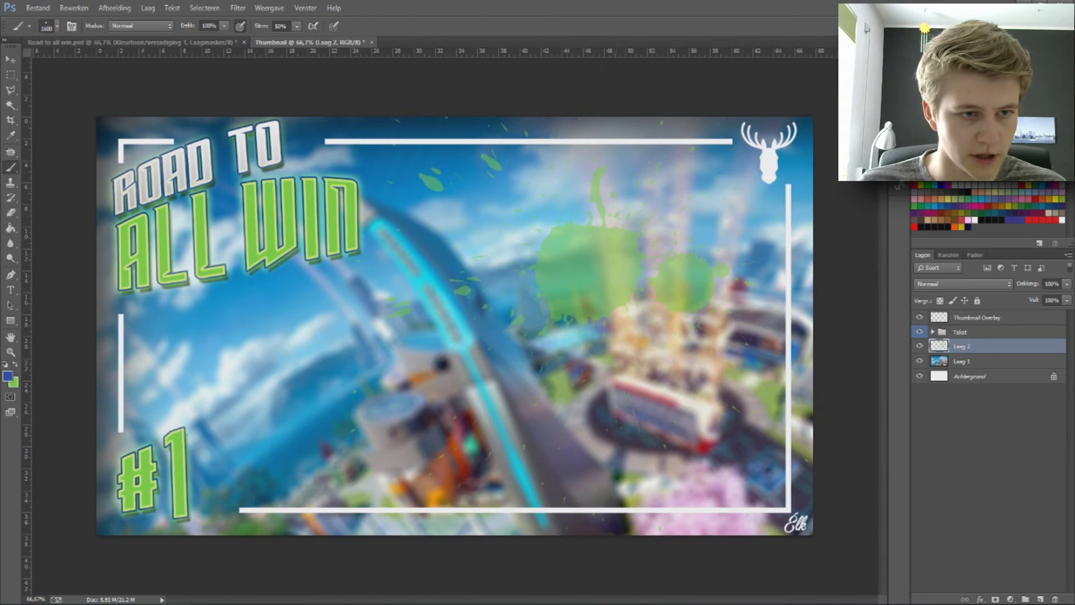
left_click(622, 336)
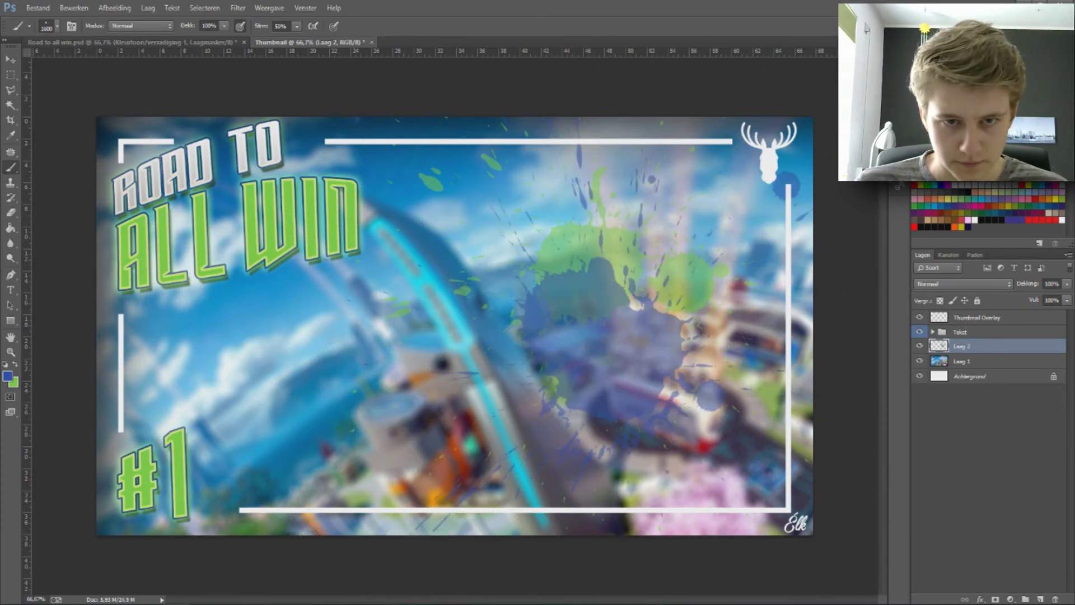
left_click(155, 40)
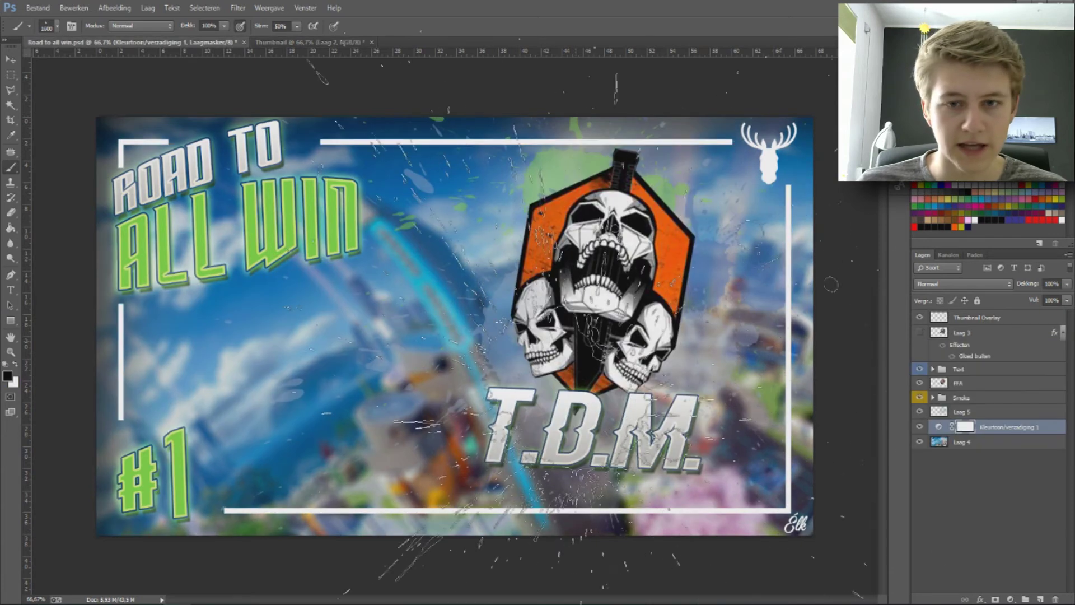
- Duplicate the FFA skull logo layer into the Thumbnail and nudge it slightly lower
left_click(10, 60)
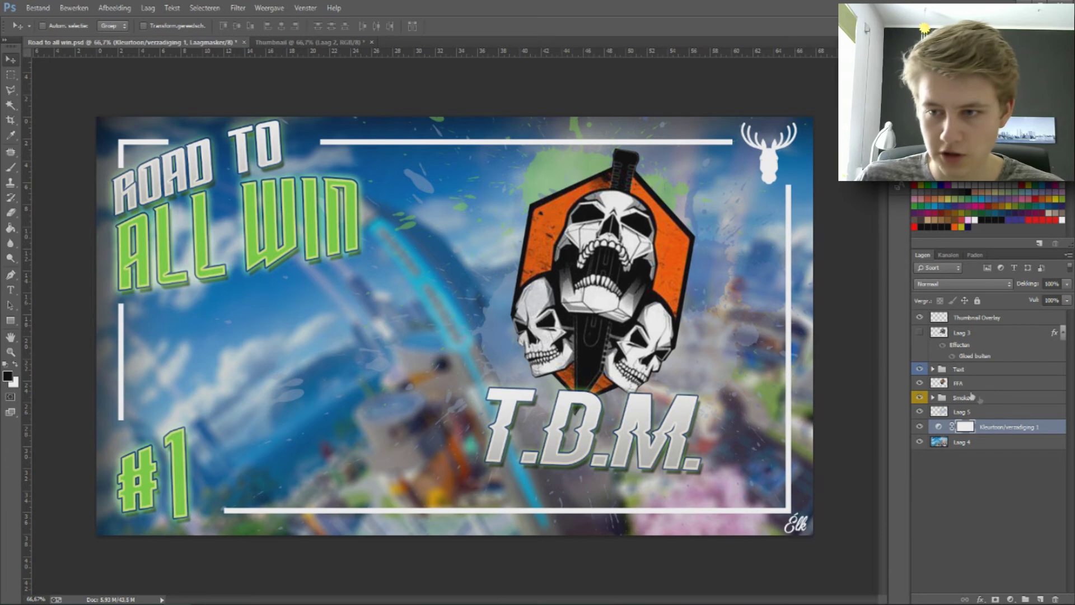
left_click(920, 383)
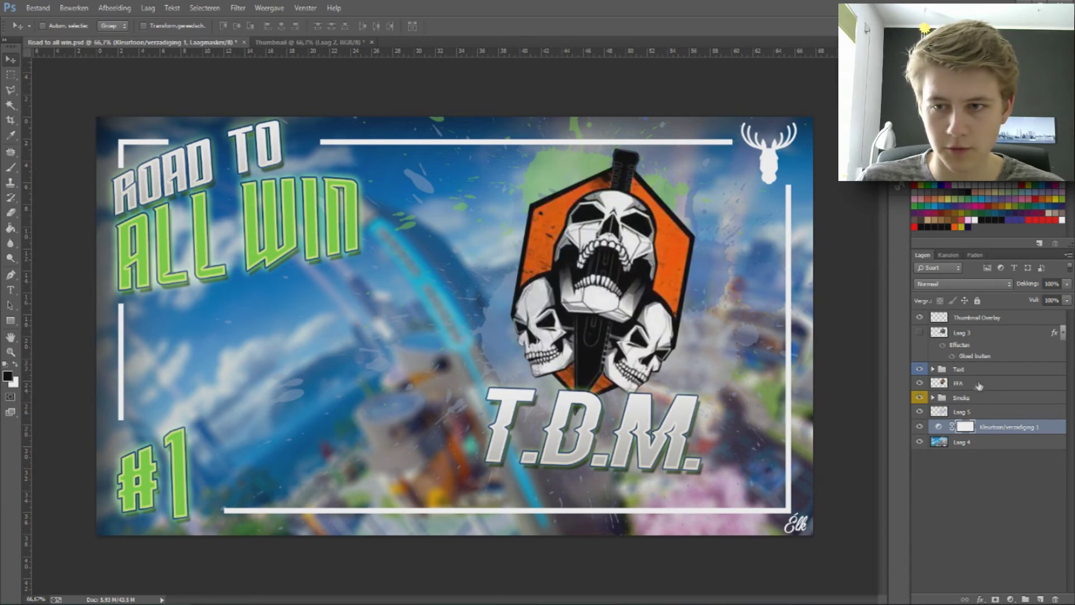
right_click(953, 383)
left_click(889, 214)
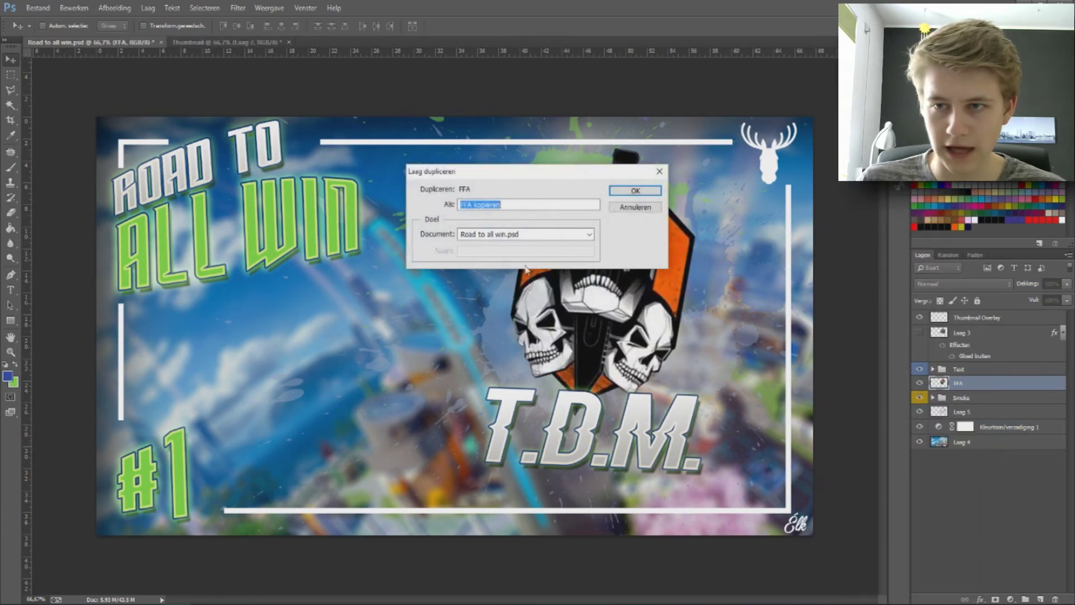
left_click(537, 234)
left_click(501, 255)
left_click(635, 191)
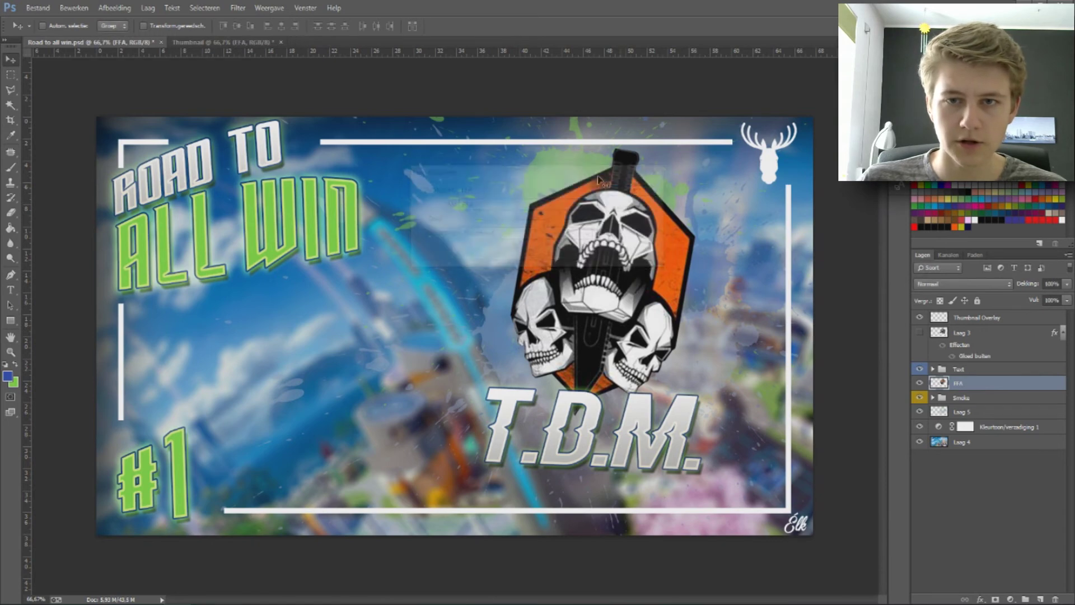
key("ctrl+Tab")
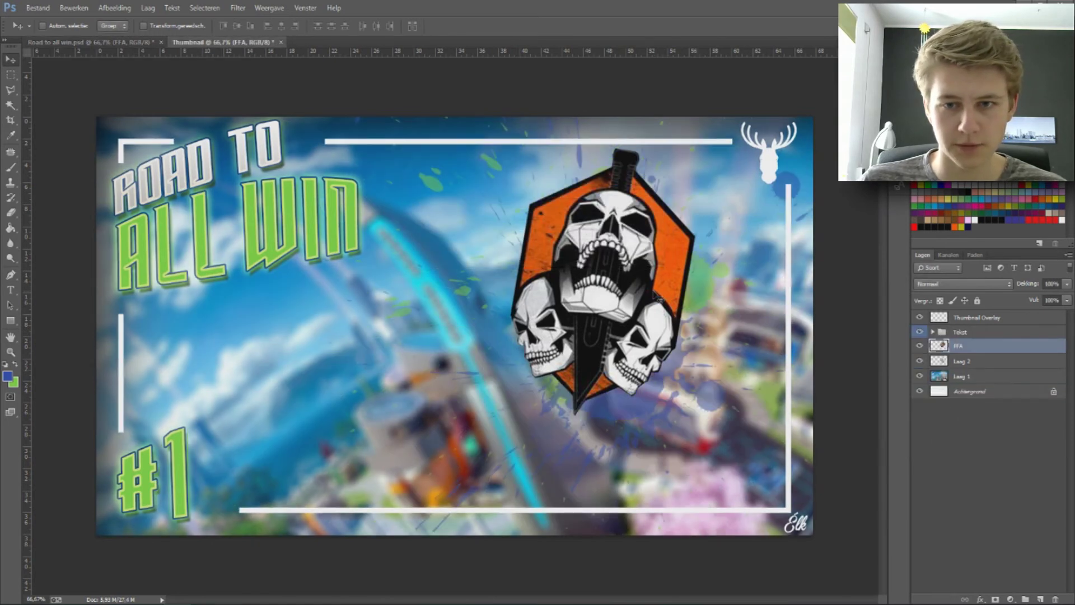
left_click_drag(637, 302, 639, 312)
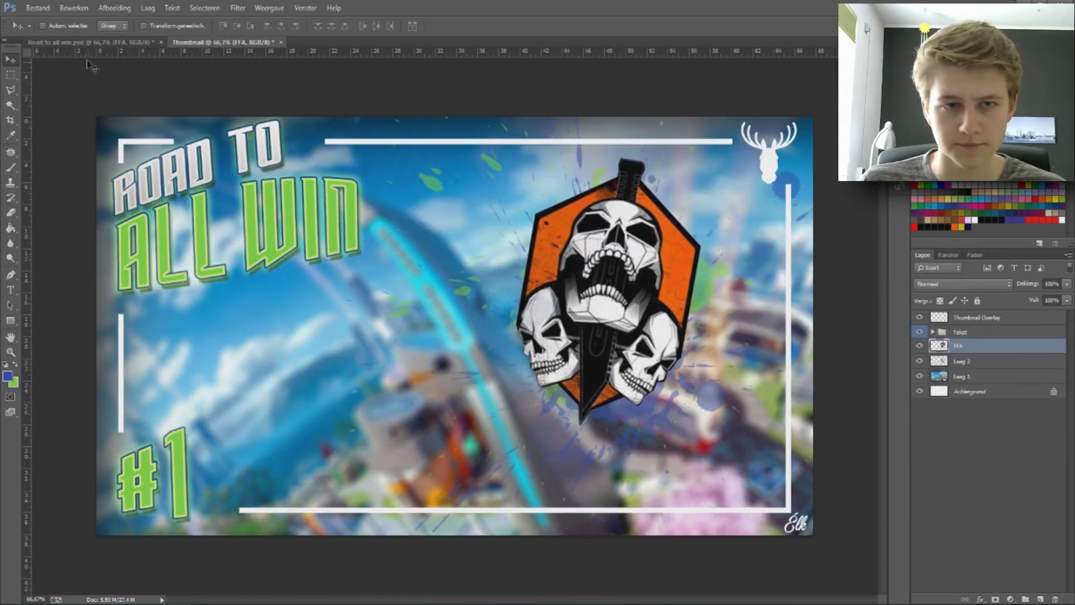
- In the Road to all win design, expand the Text group and scroll its layers
left_click(90, 41)
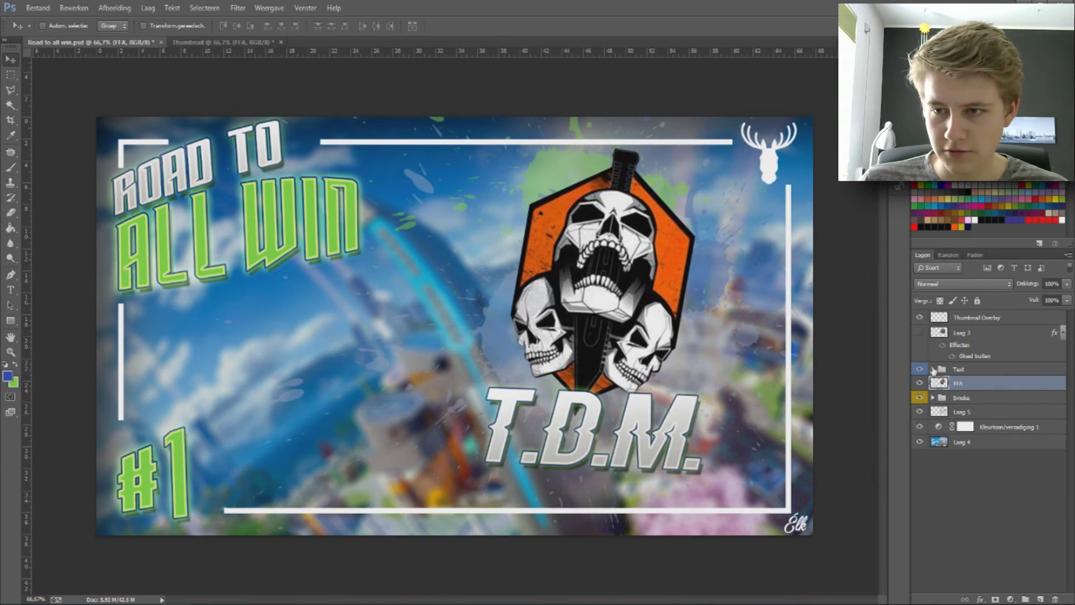
left_click(933, 369)
scroll(959, 504, "down", 3)
scroll(960, 527, "down", 3)
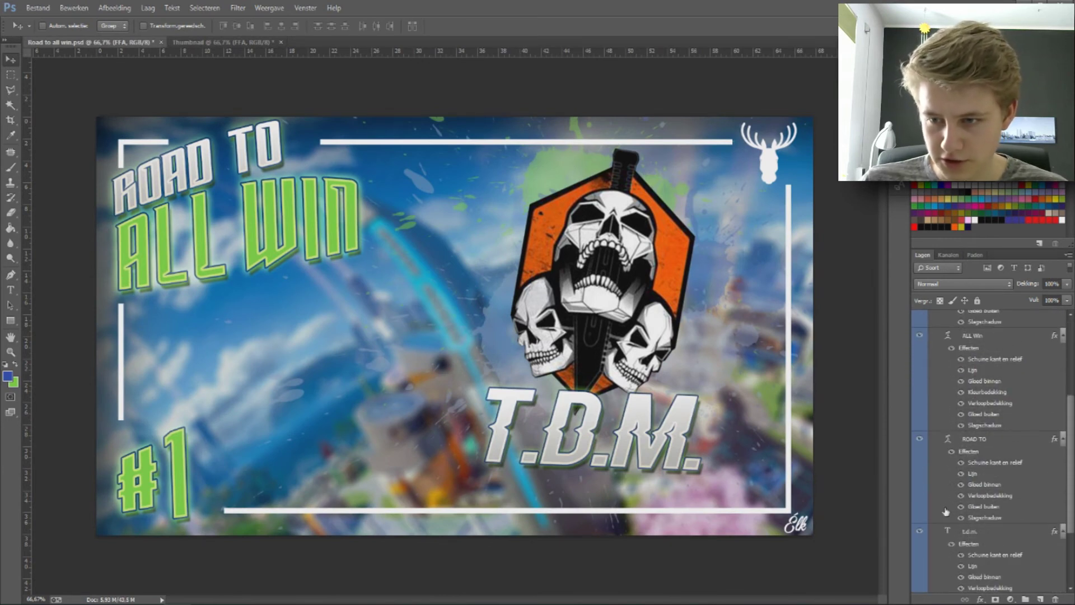
- Copy the t.d.m. text layer with its effects into the Thumbnail document and view it there
right_click(961, 533)
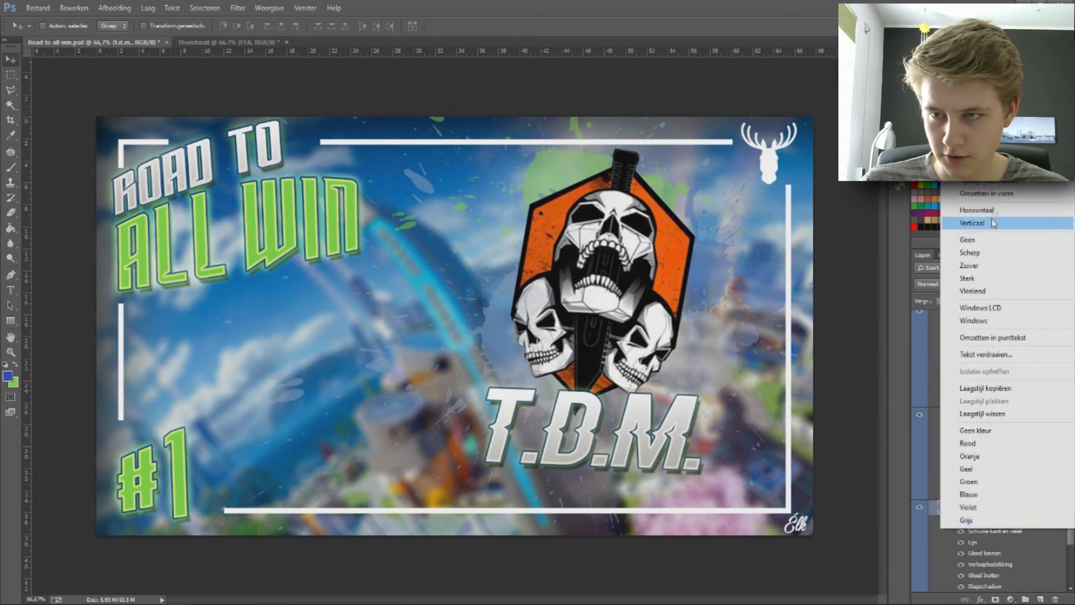
left_click(980, 42)
left_click(589, 234)
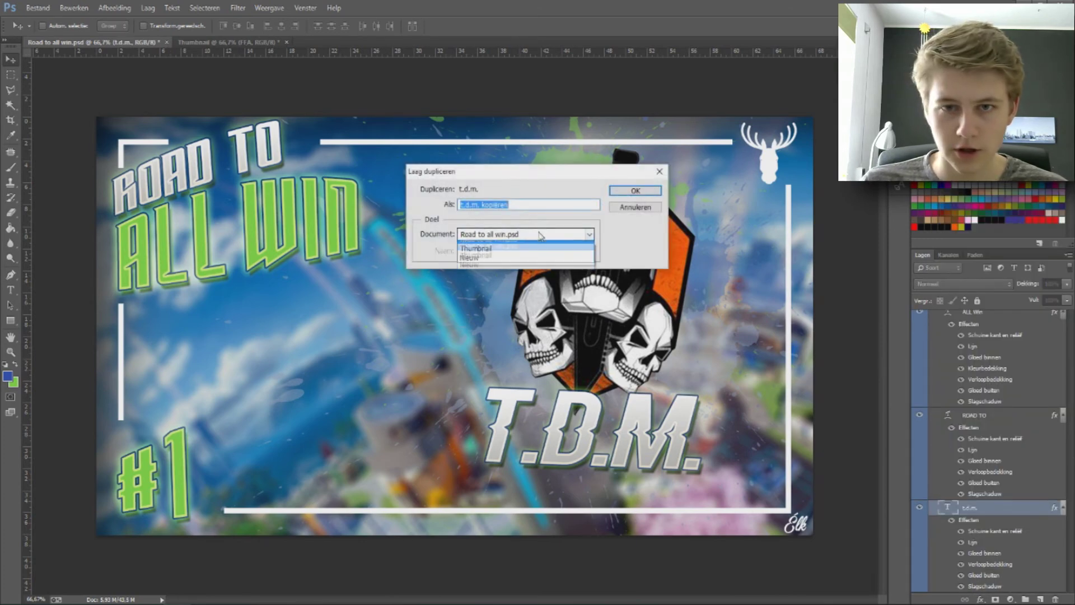
left_click(521, 253)
left_click(636, 190)
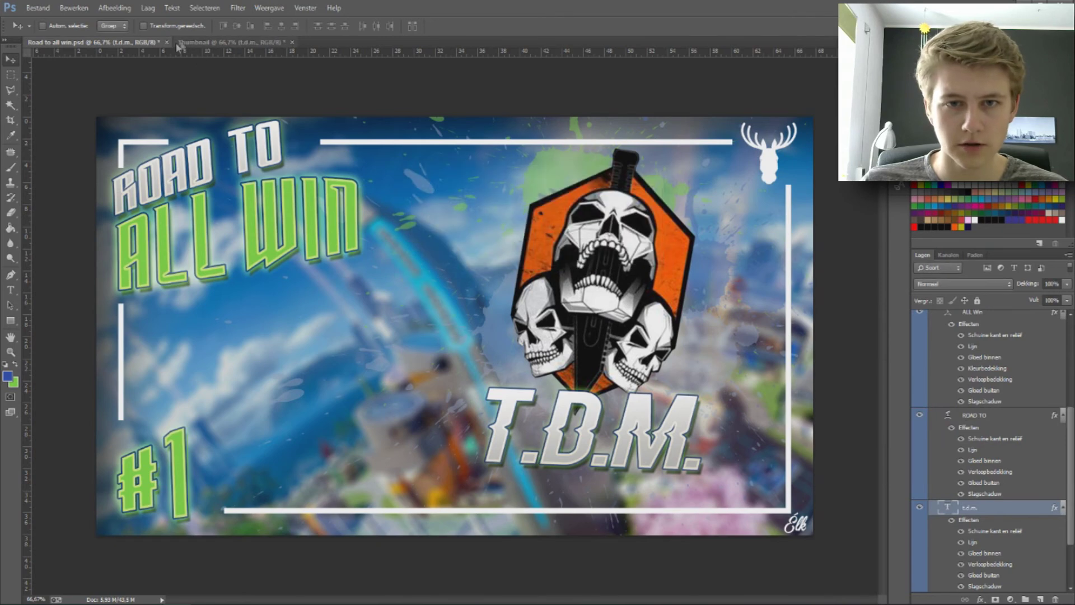
left_click(229, 42)
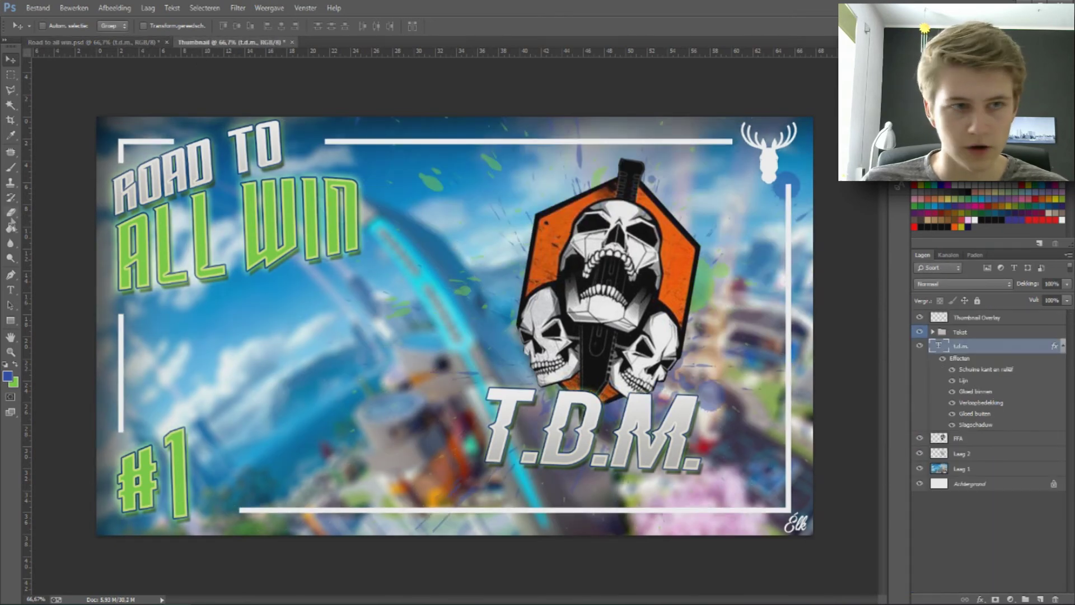
left_click(11, 290)
- Replace the T.D.M. lettering with 'F.F.A.' and nudge it slightly right
left_click(708, 435)
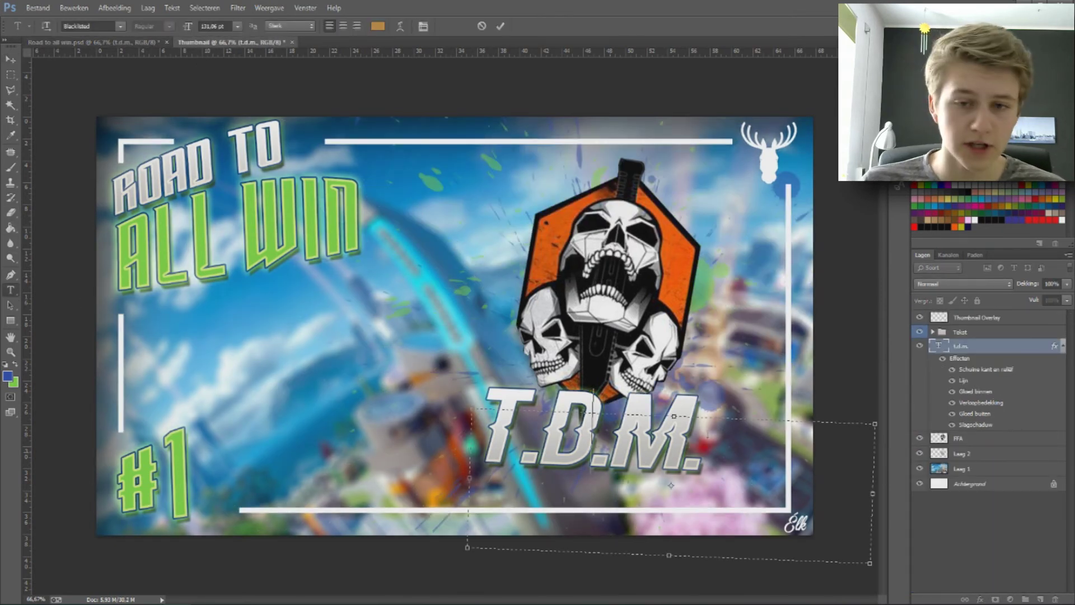
key("BackSpace")
key("BackSpace")
key("BackSpace")
key("BackSpace")
key("BackSpace")
key("BackSpace")
type("F.F.A")
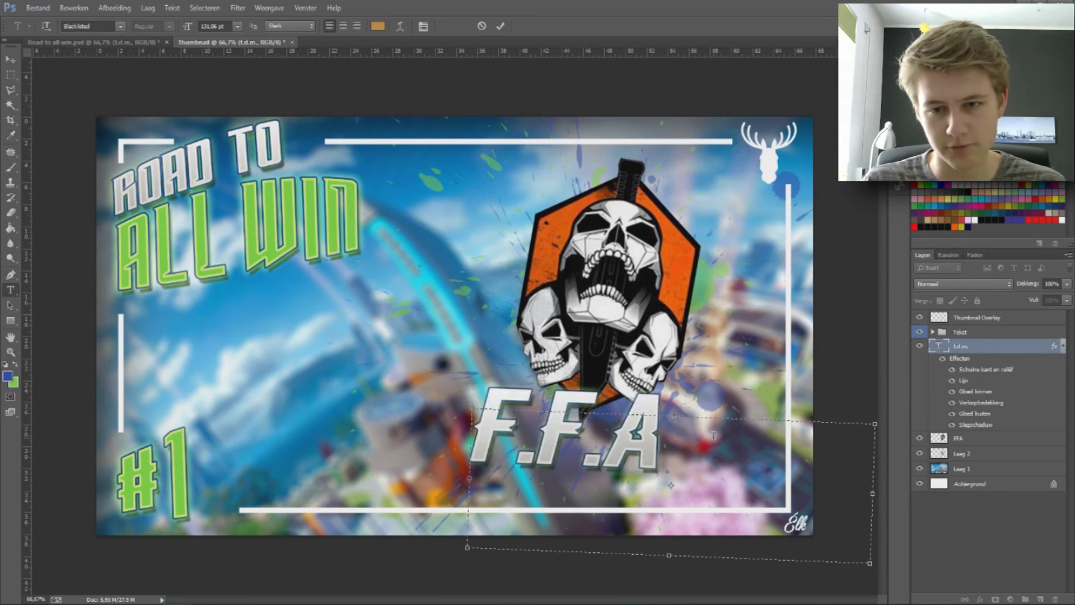
type(".")
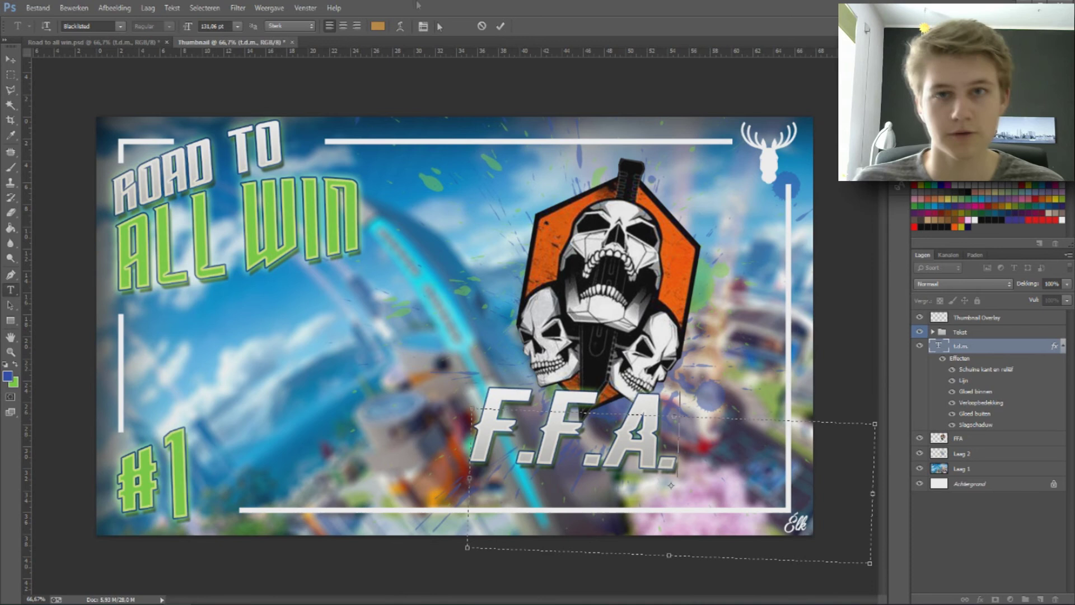
left_click(500, 27)
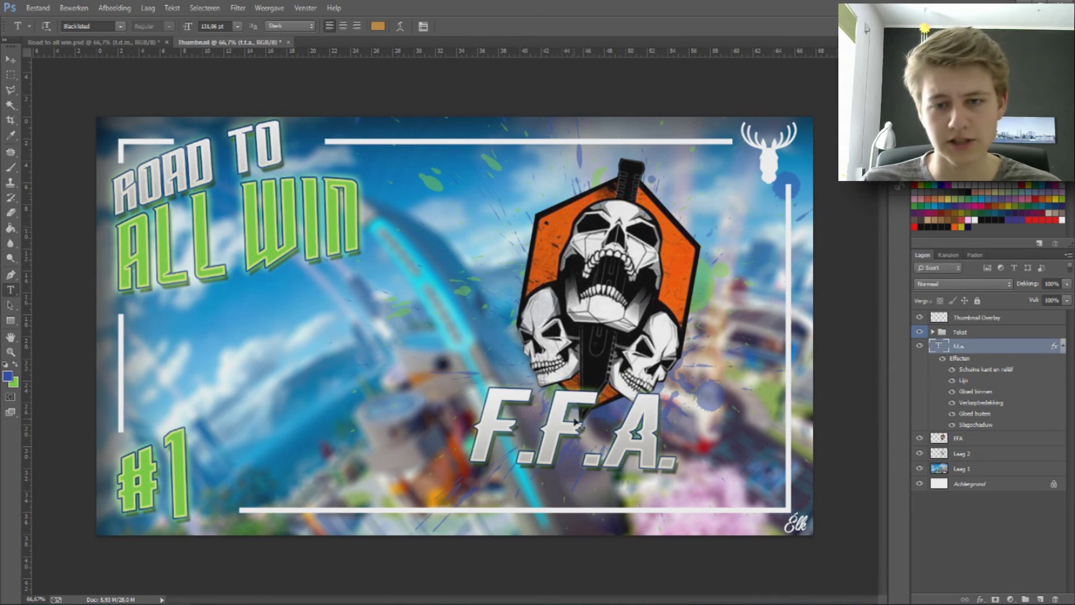
left_click_drag(577, 424, 594, 421)
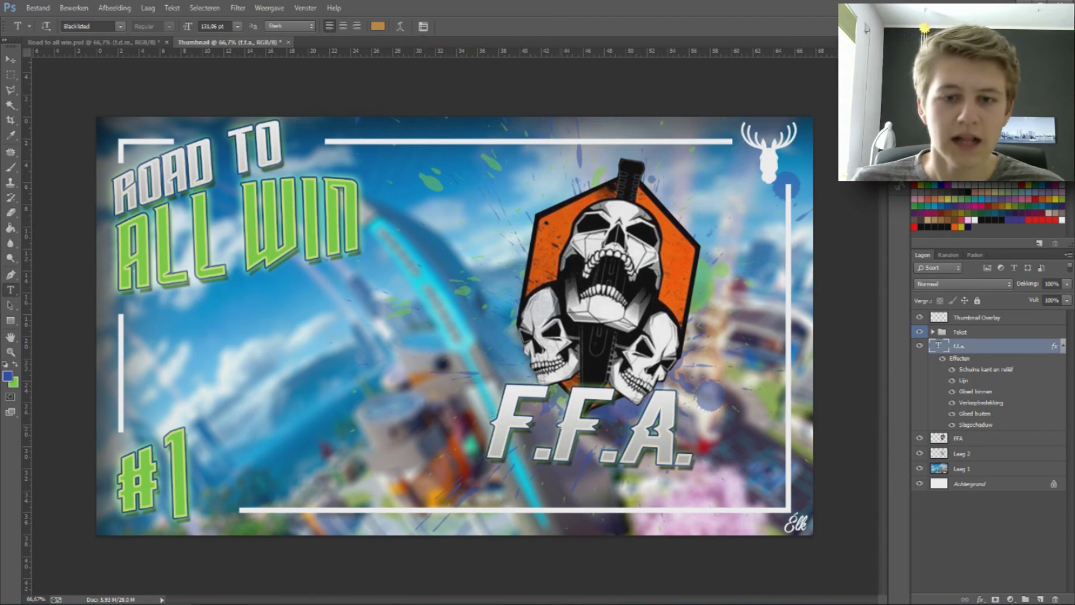
left_click(567, 426)
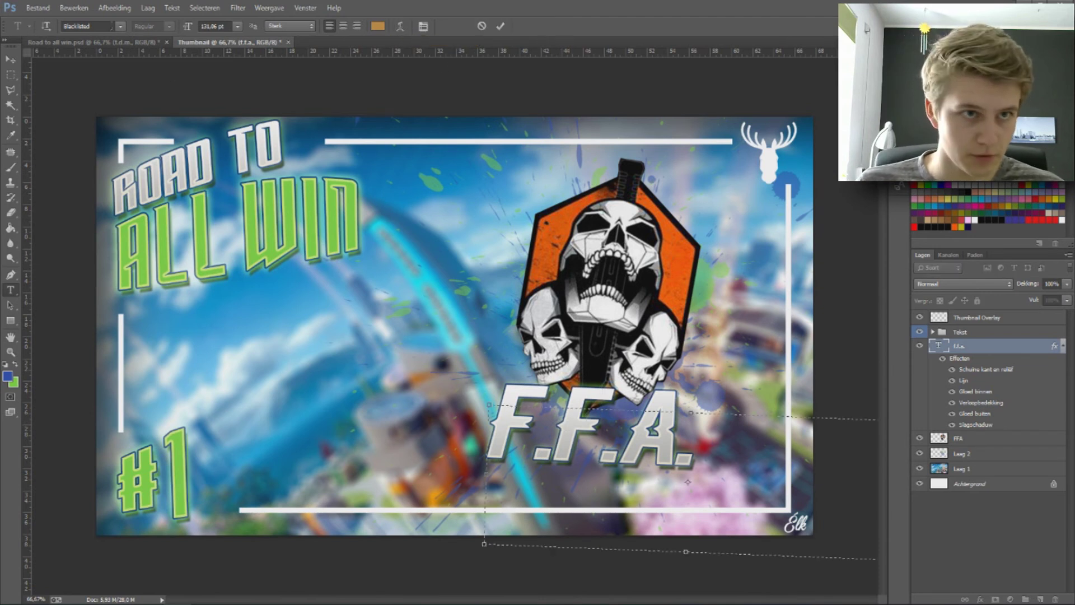
- Commit the F.F.A. text, check the ROAD TO title, and select the Tekst title group
left_click(500, 26)
left_click(217, 144)
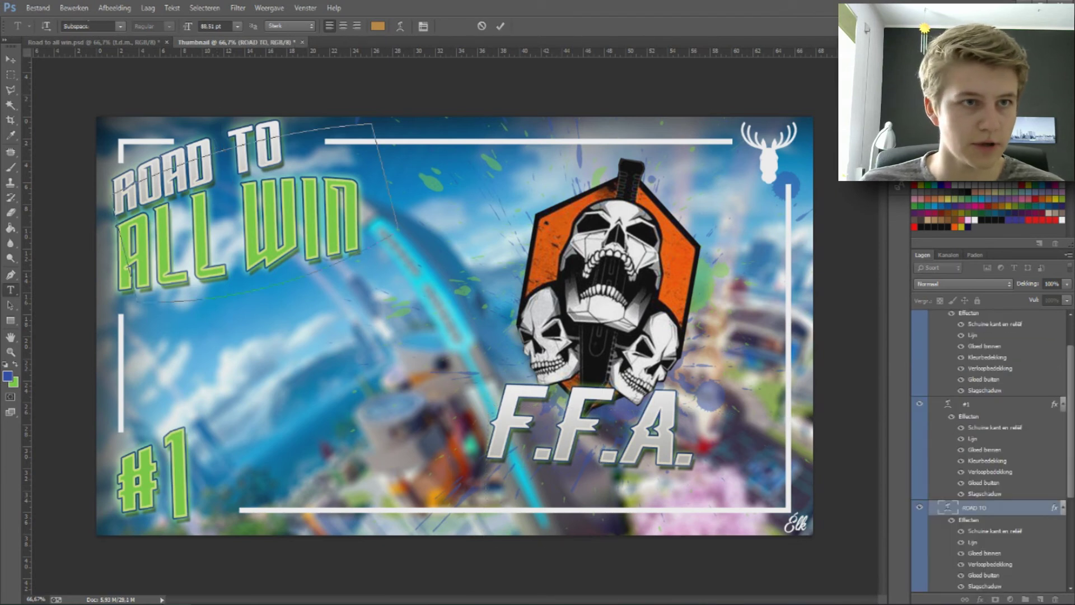
left_click(499, 25)
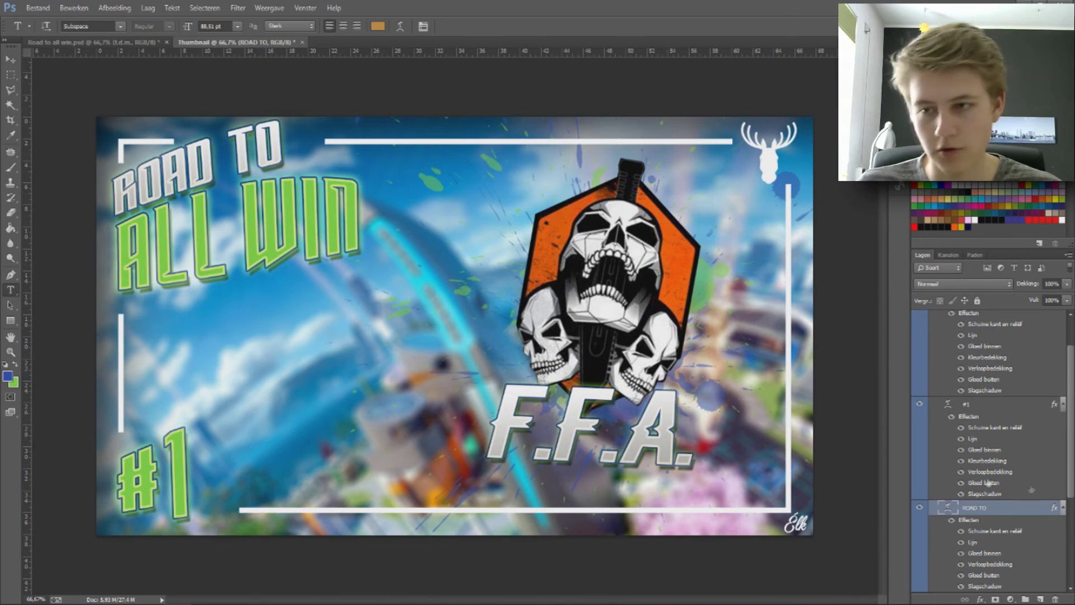
scroll(1012, 495, "up", 2)
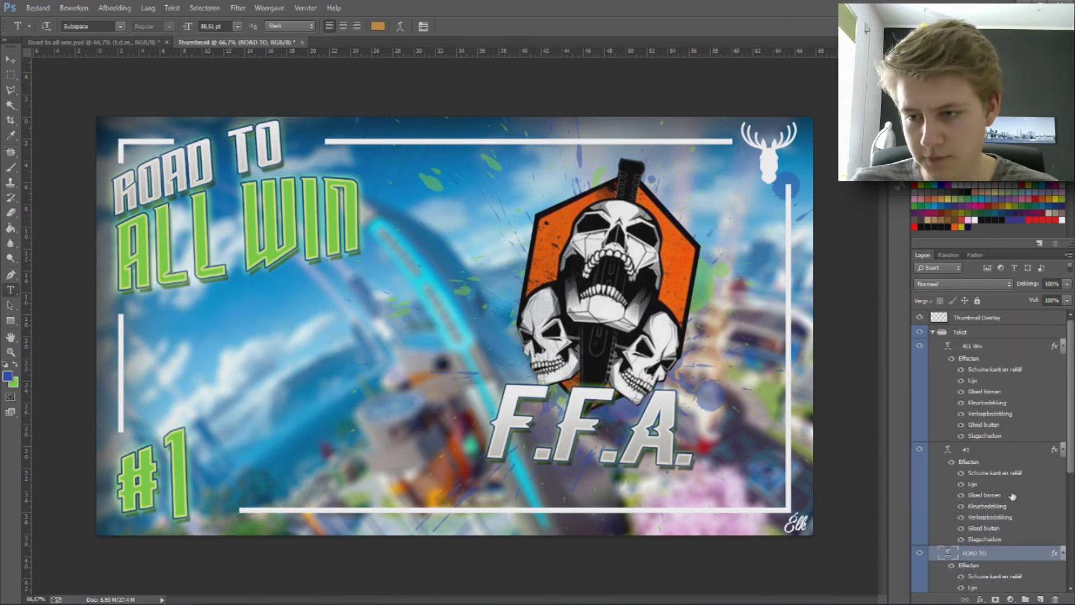
left_click(930, 332)
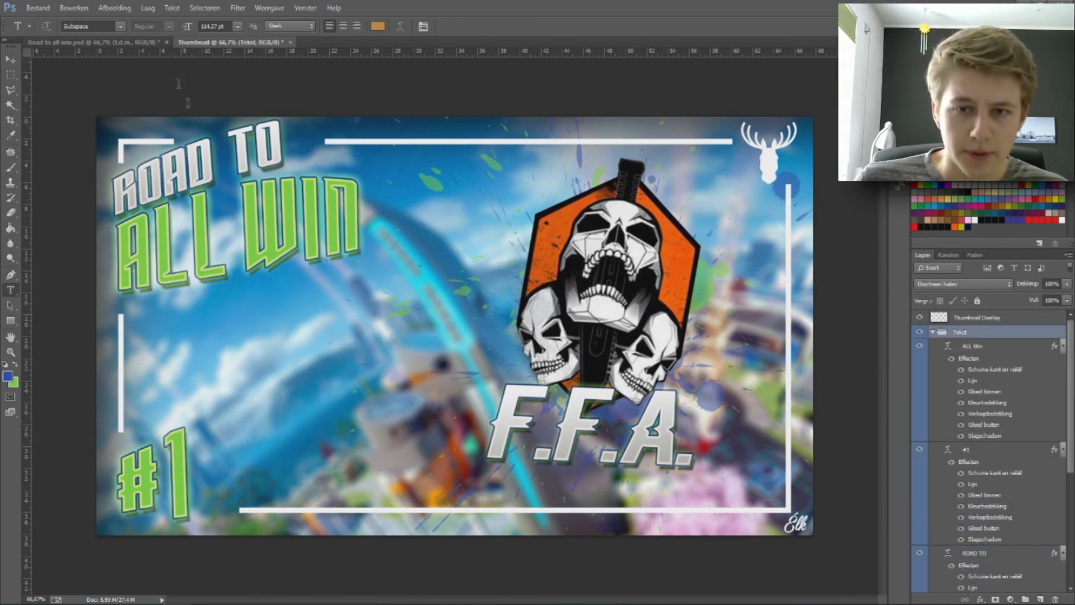
key("ctrl+Tab")
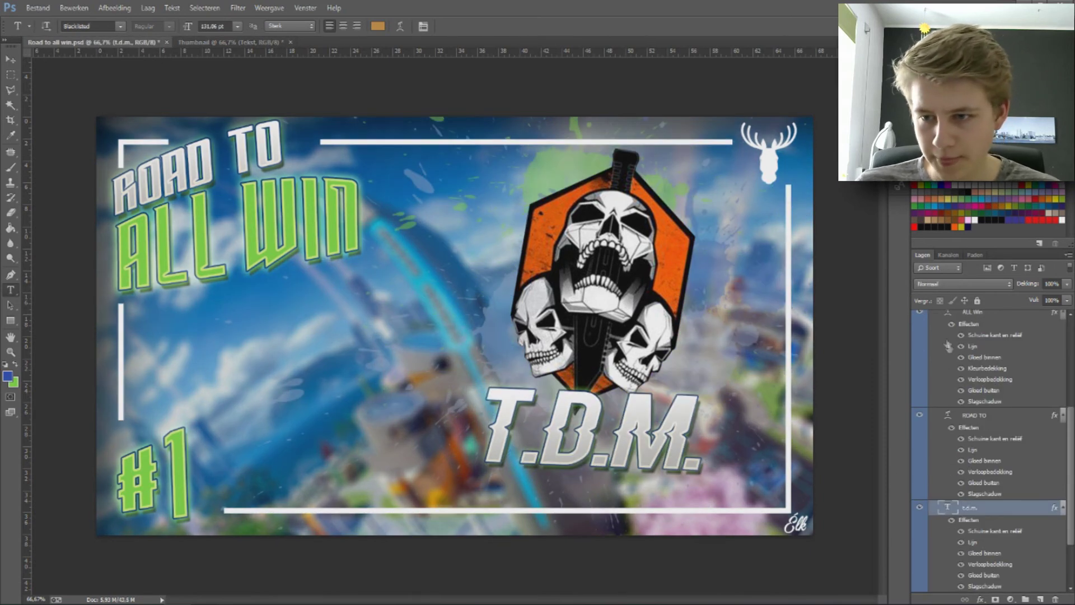
- Inspect the smoke by toggling Laag 5 and the Smoke group's two Nimbostratus cloud layers
scroll(948, 338, "up", 3)
scroll(948, 338, "up", 3)
scroll(948, 337, "up", 2)
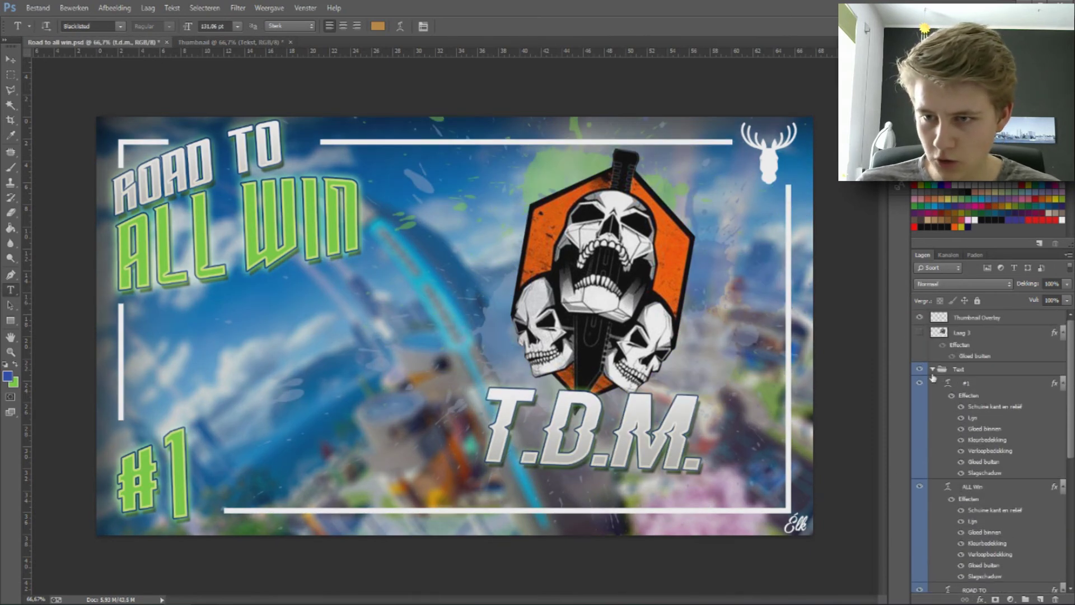
left_click(932, 371)
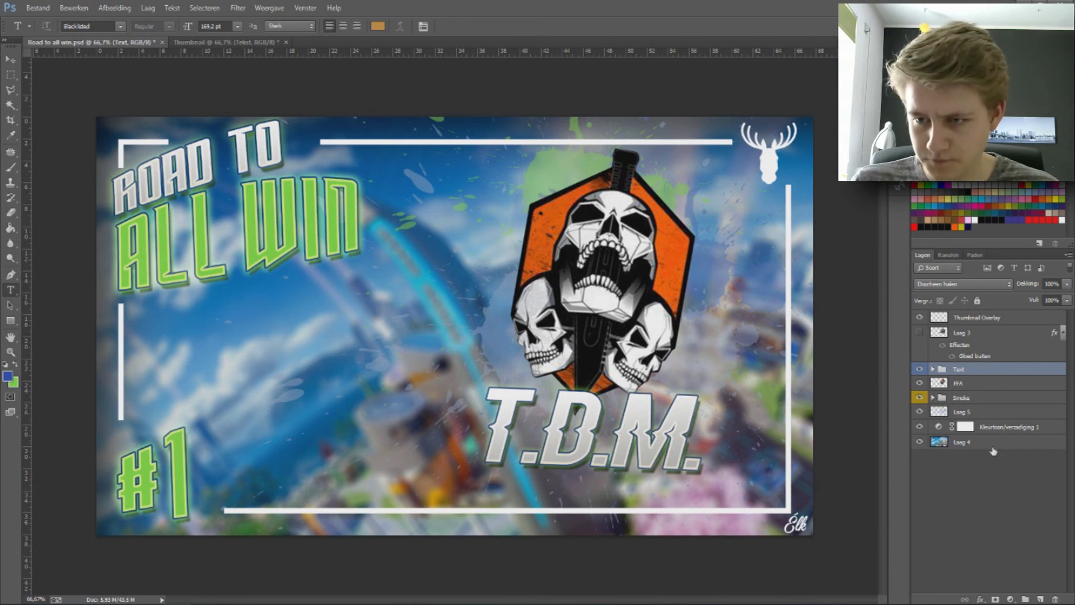
left_click(921, 413)
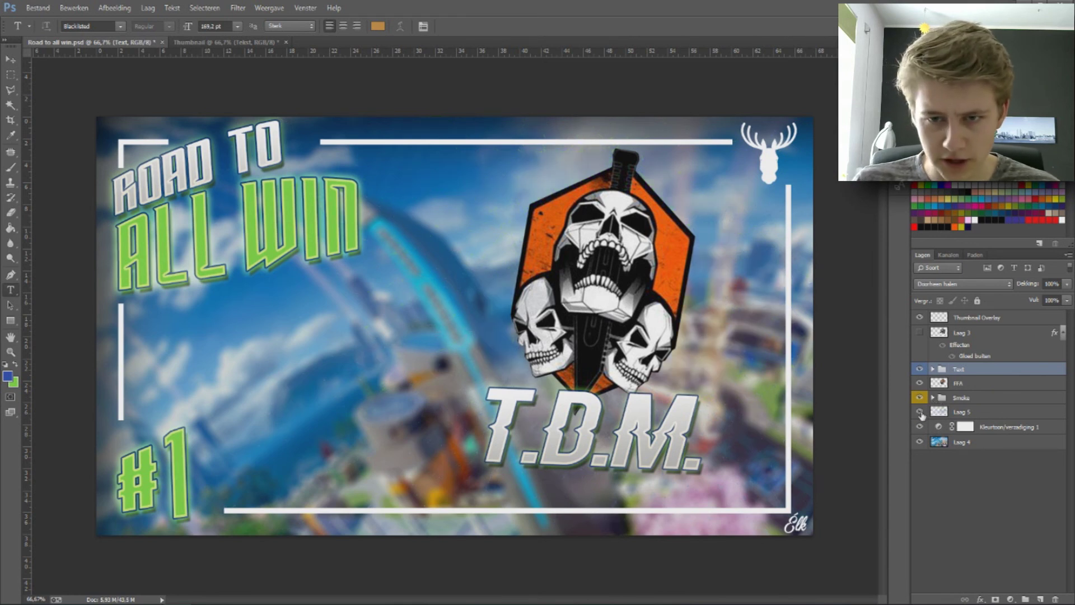
left_click(921, 413)
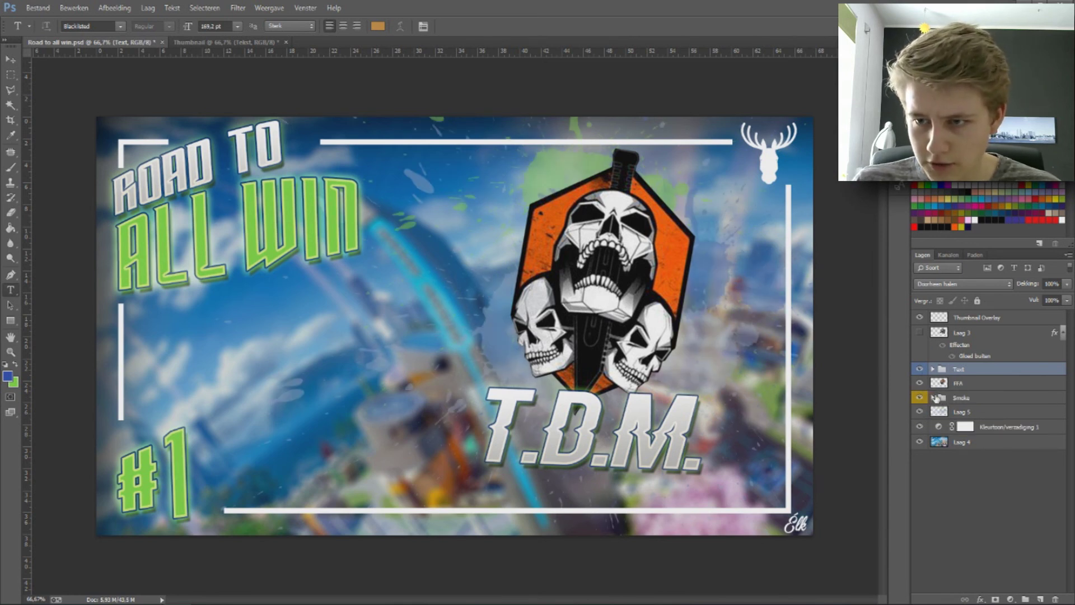
left_click(934, 398)
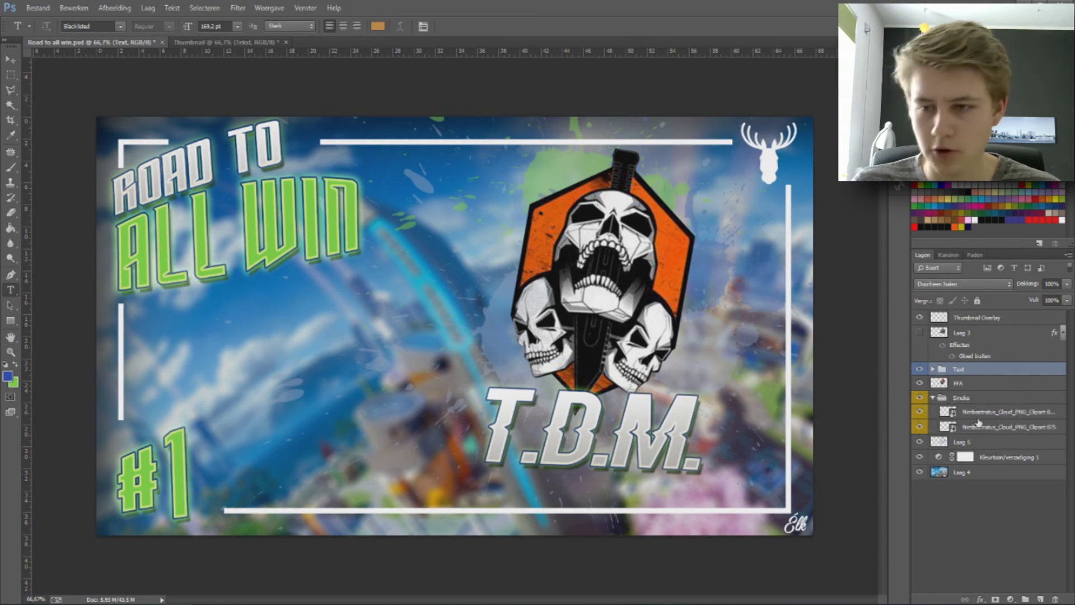
left_click(978, 415)
left_click(921, 414)
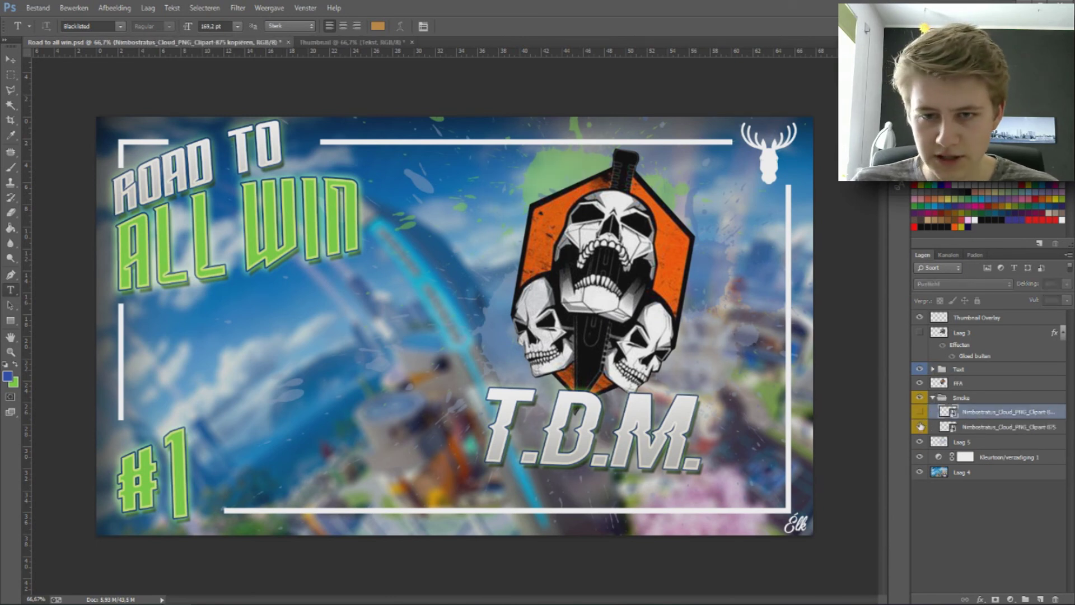
left_click(919, 427)
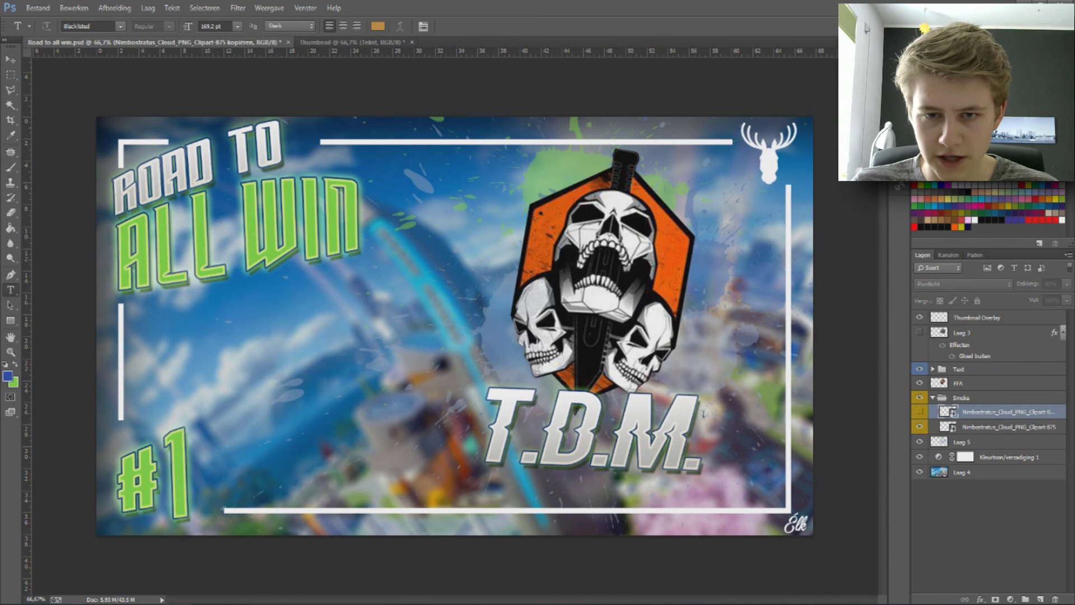
left_click(920, 412)
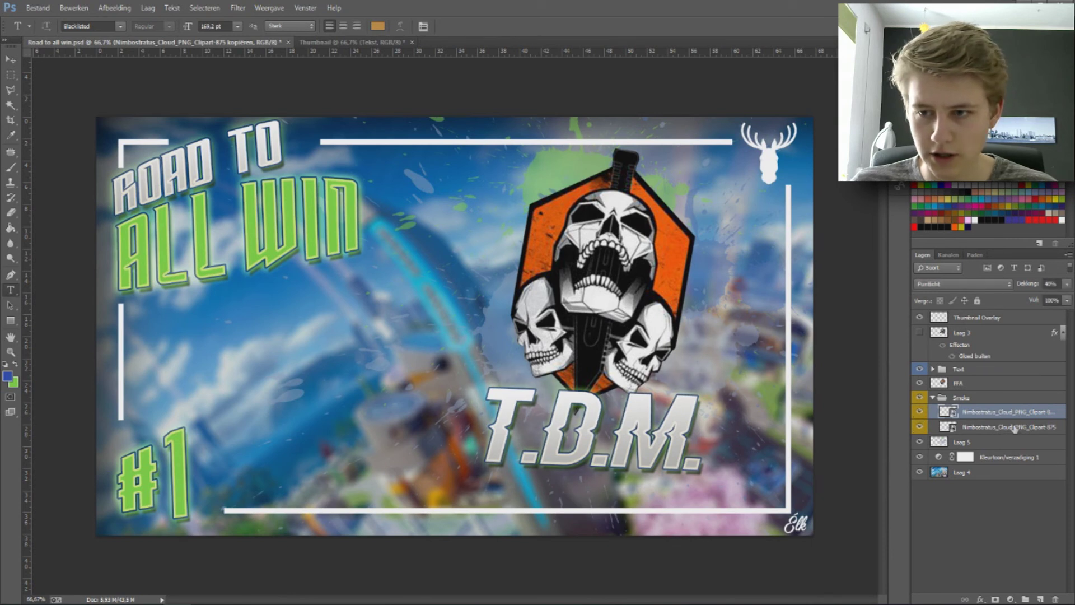
- Duplicate the Smoke group into the Thumbnail document
right_click(978, 399)
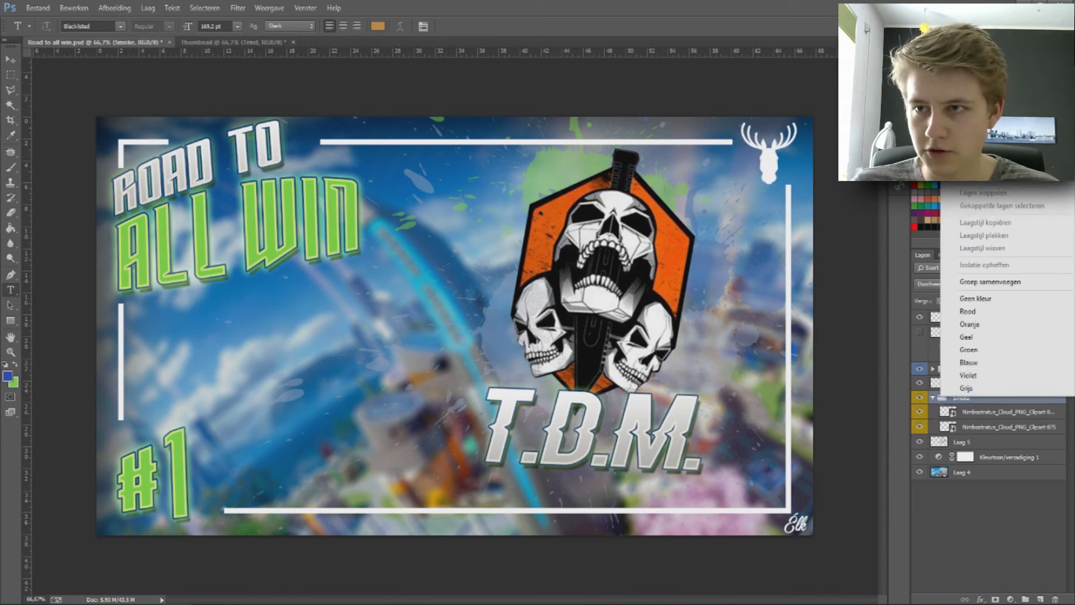
left_click(986, 101)
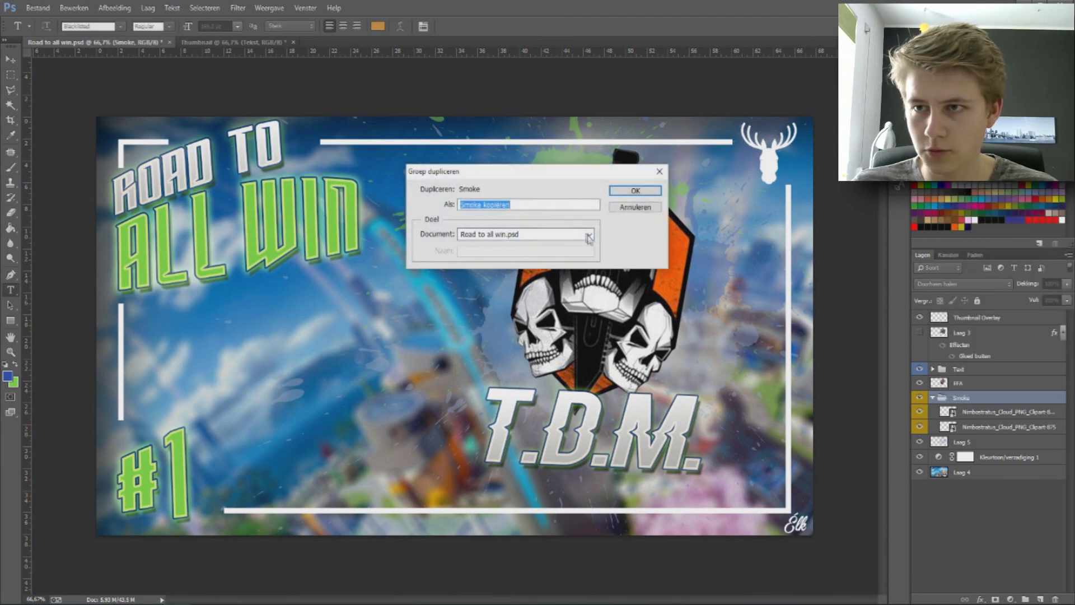
left_click(590, 234)
left_click(481, 249)
left_click(636, 191)
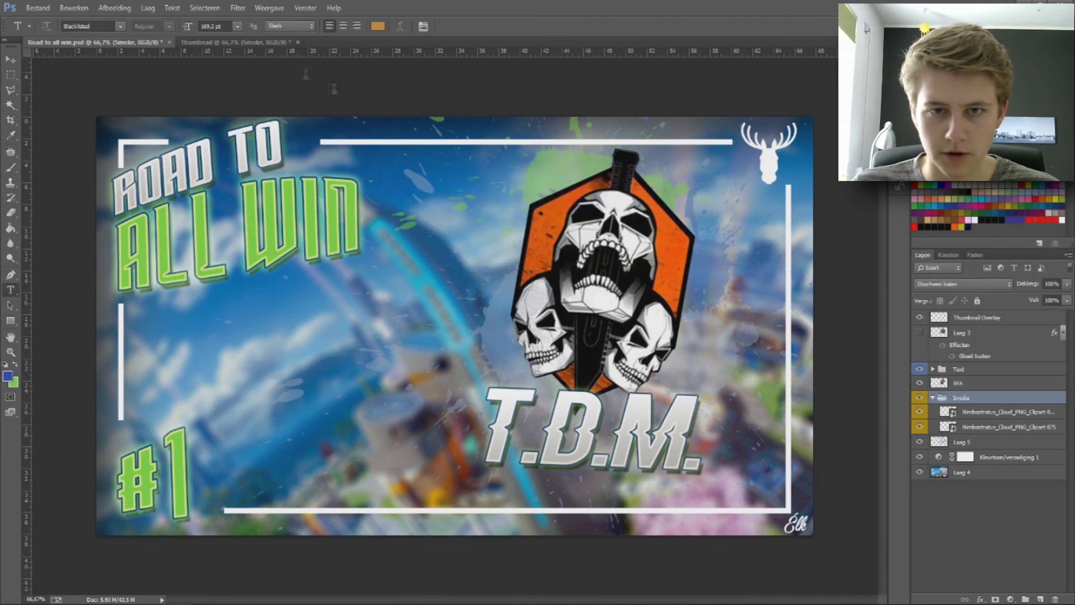
left_click(271, 42)
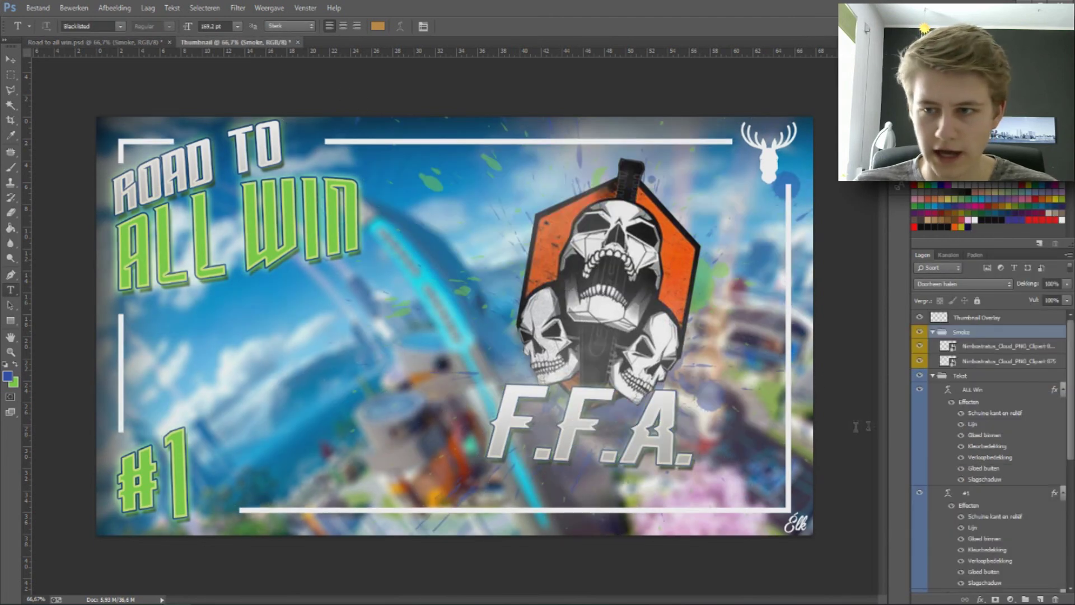
- Collapse the Smoke and Tekst groups and move Smoke below the FFA layer
left_click(933, 333)
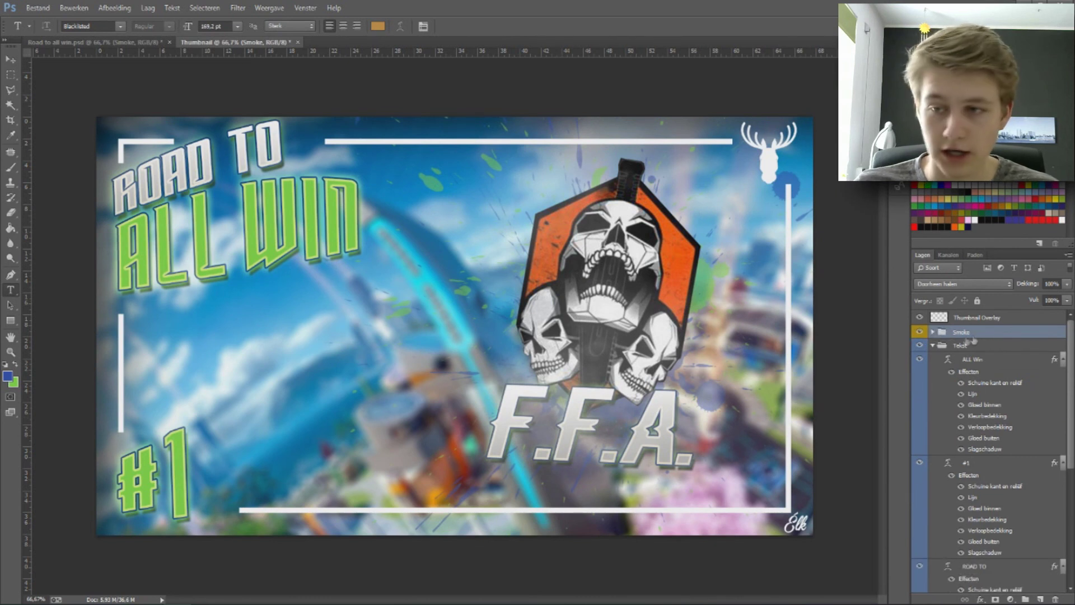
left_click(934, 348)
left_click_drag(980, 332, 996, 465)
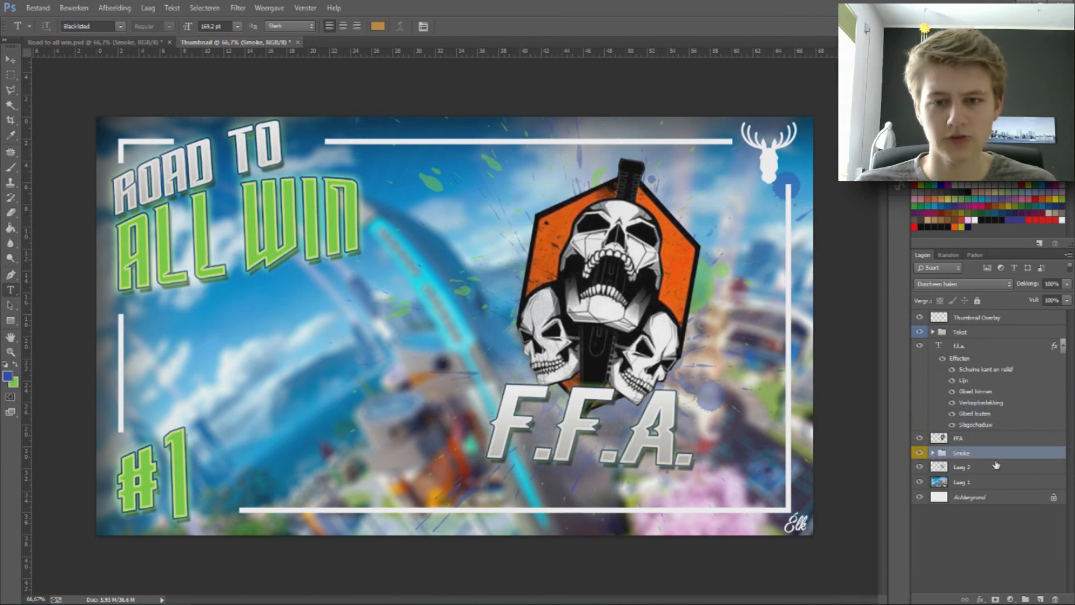
left_click(933, 452)
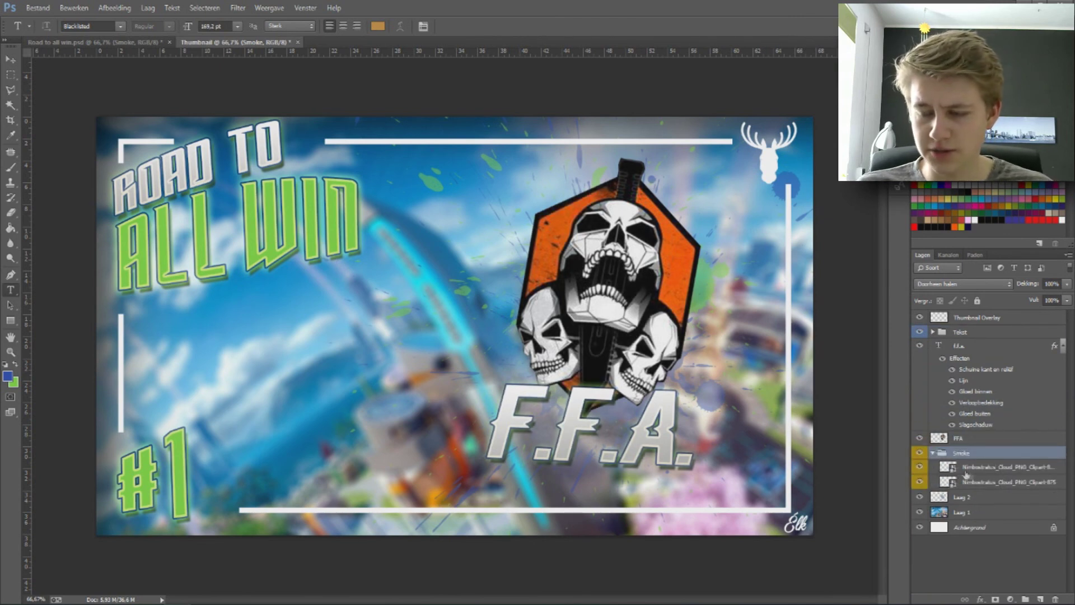
- Preview a cloud layer's Layer Style at 100 opacity, then cancel the changes
double_click(933, 469)
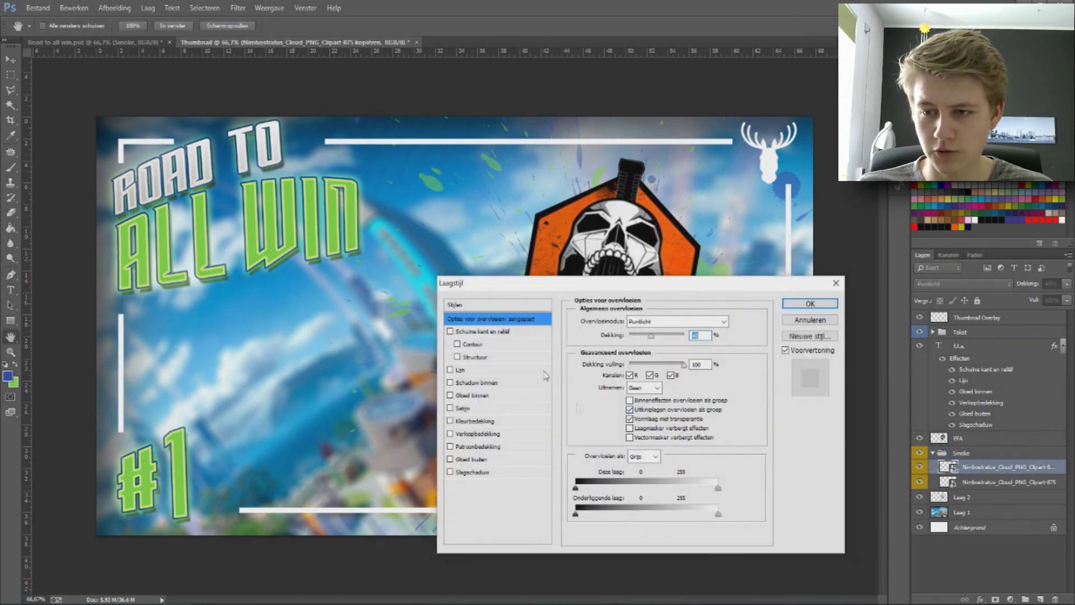
left_click_drag(704, 286, 483, 419)
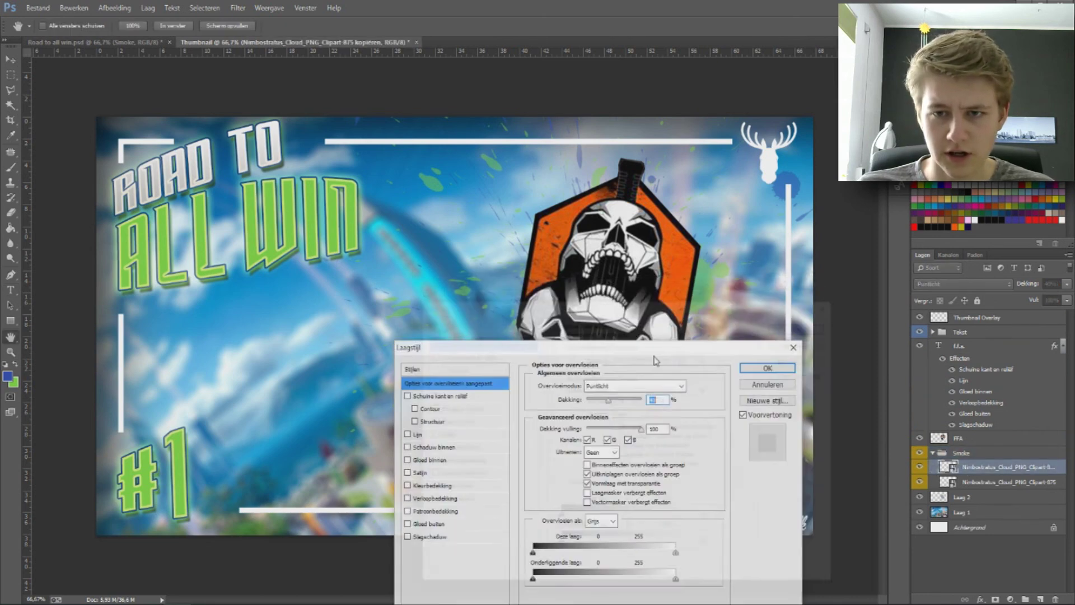
left_click_drag(432, 473, 465, 471)
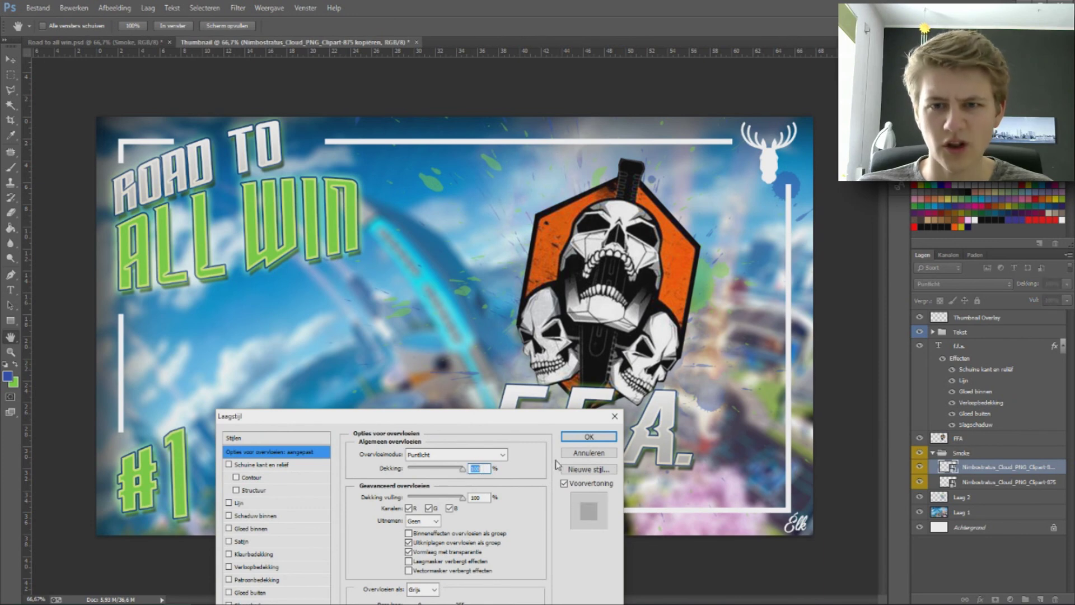
left_click(595, 456)
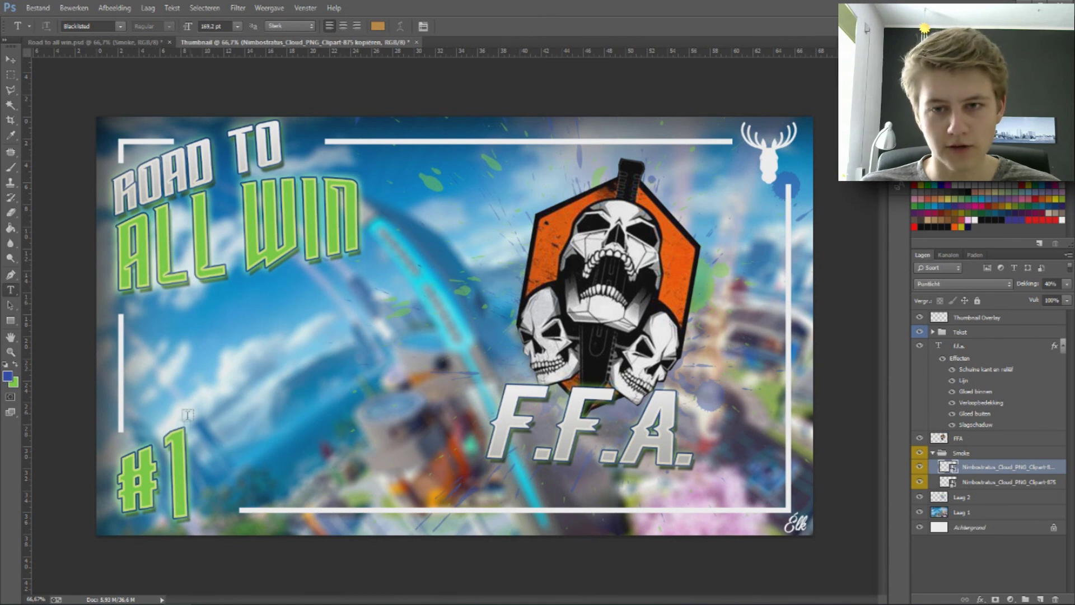
left_click(180, 477)
- Change the green episode number from #1 to #2, then open and close the File menu
key("BackSpace")
type("2")
left_click(500, 28)
left_click(38, 8)
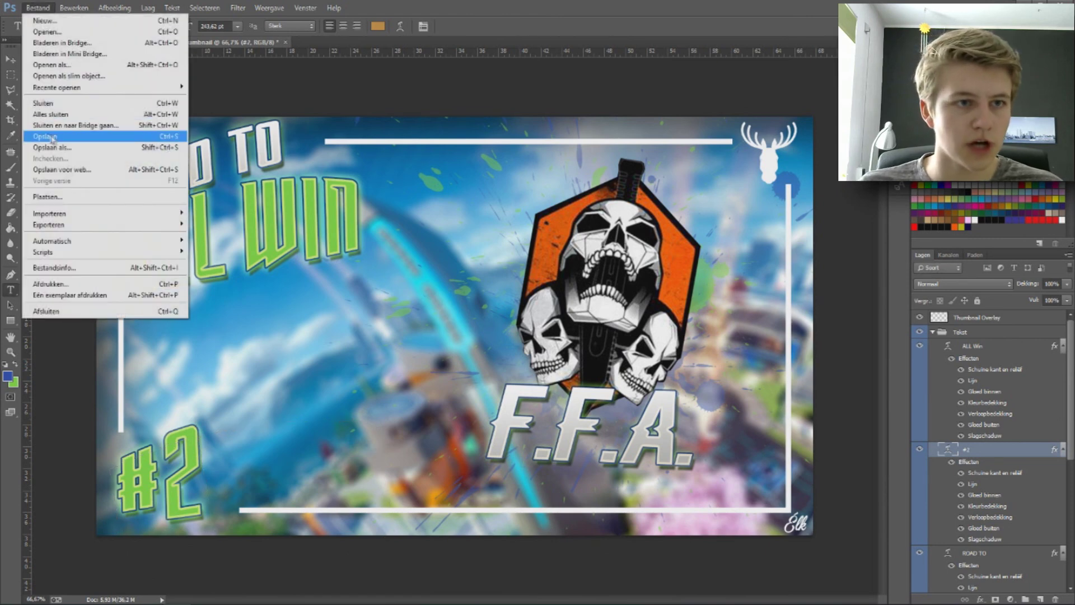
left_click(472, 73)
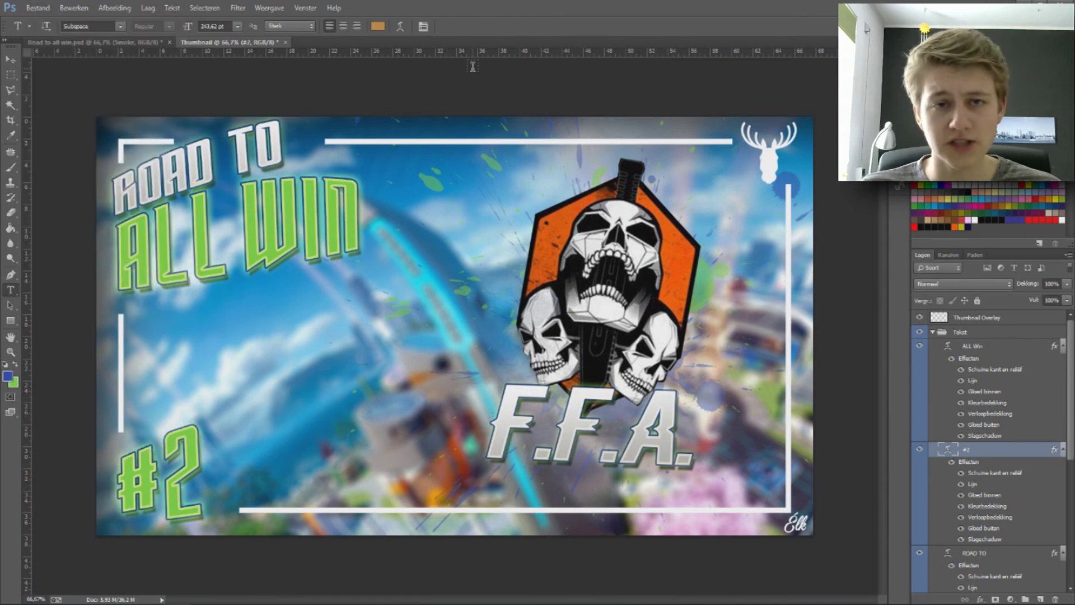